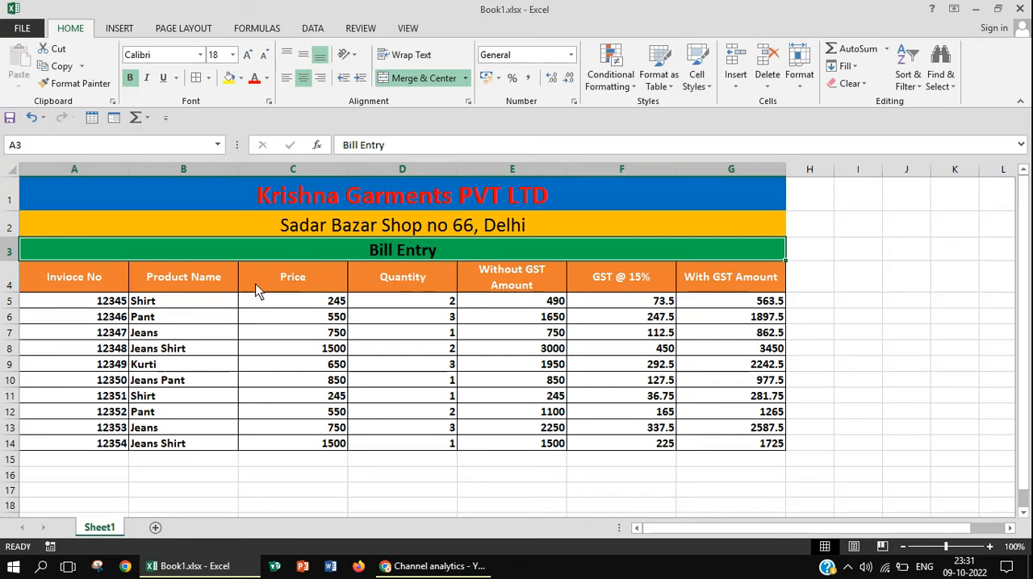
Review the column headings in row 4 of the finished bill table on Sheet1
{"action": "left_click", "coordinate": [208, 292]}
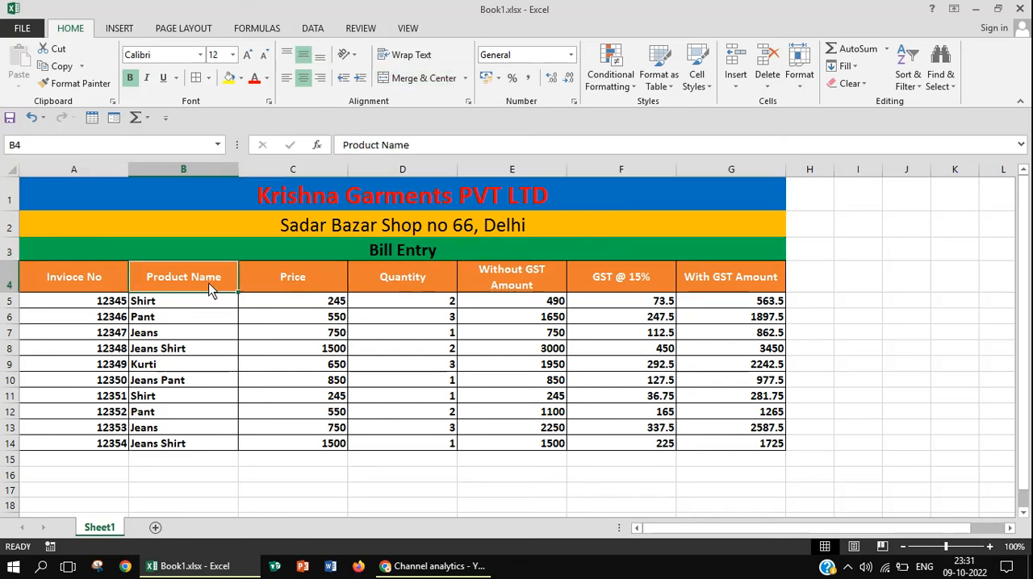
{"action": "left_click_drag", "start_coordinate": [122, 285], "coordinate": [487, 272]}
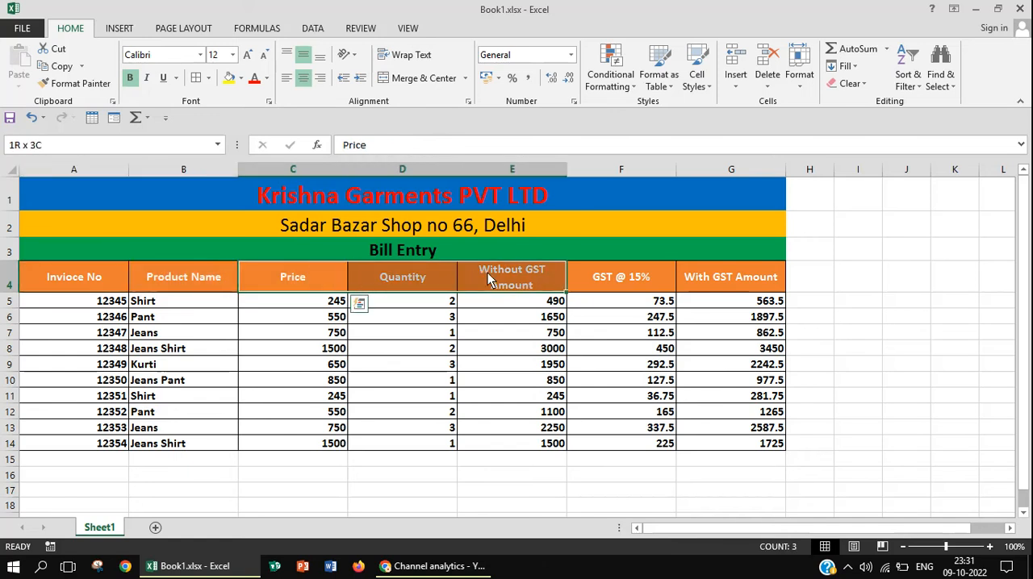
{"action": "left_click", "coordinate": [587, 277]}
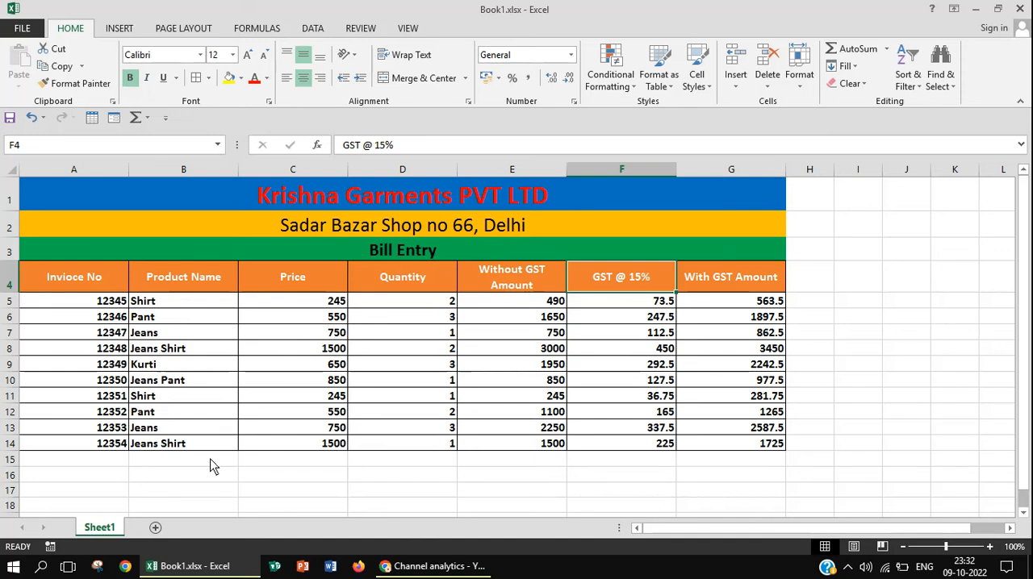
Add a new blank worksheet to the workbook for rebuilding the bill, checking the finished sample on Sheet1
{"action": "left_click", "coordinate": [156, 529]}
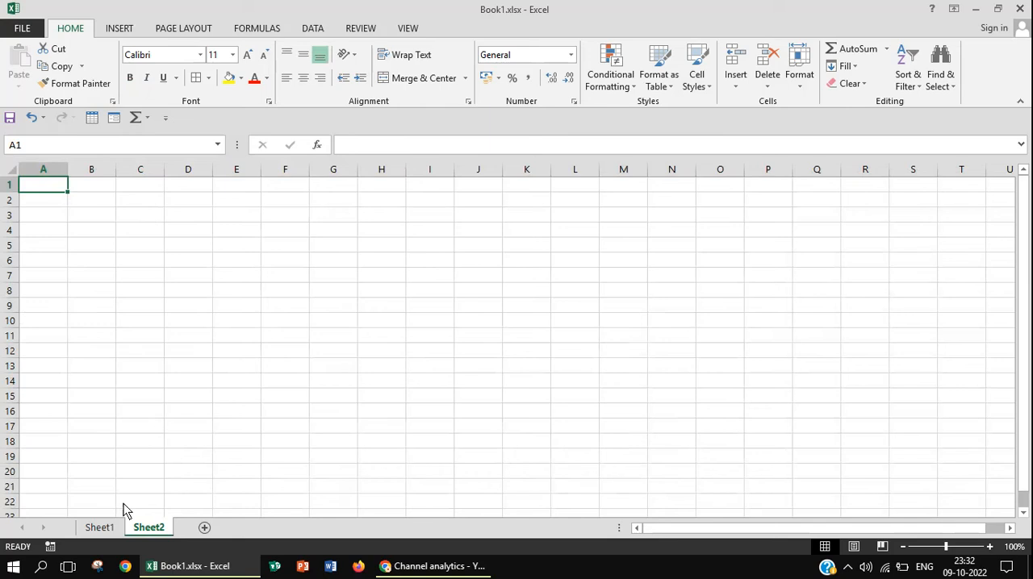
{"action": "left_click", "coordinate": [106, 528]}
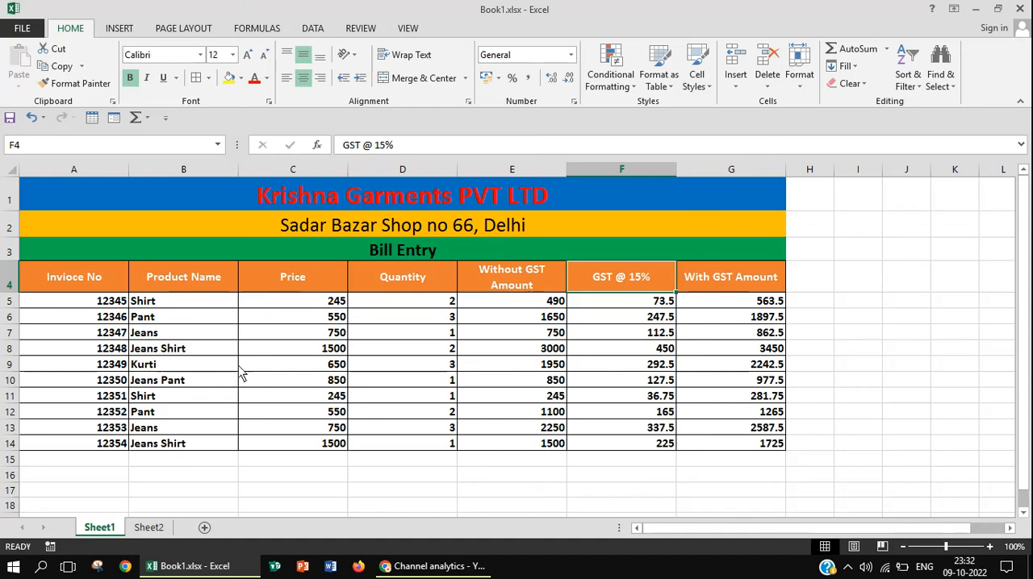
{"action": "left_click", "coordinate": [156, 532]}
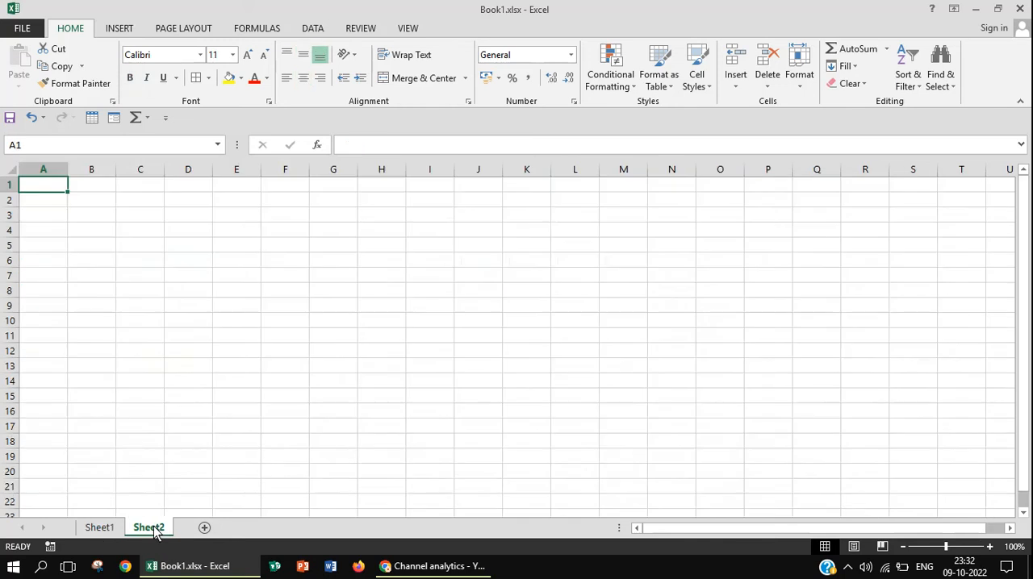
{"action": "left_click", "coordinate": [103, 527]}
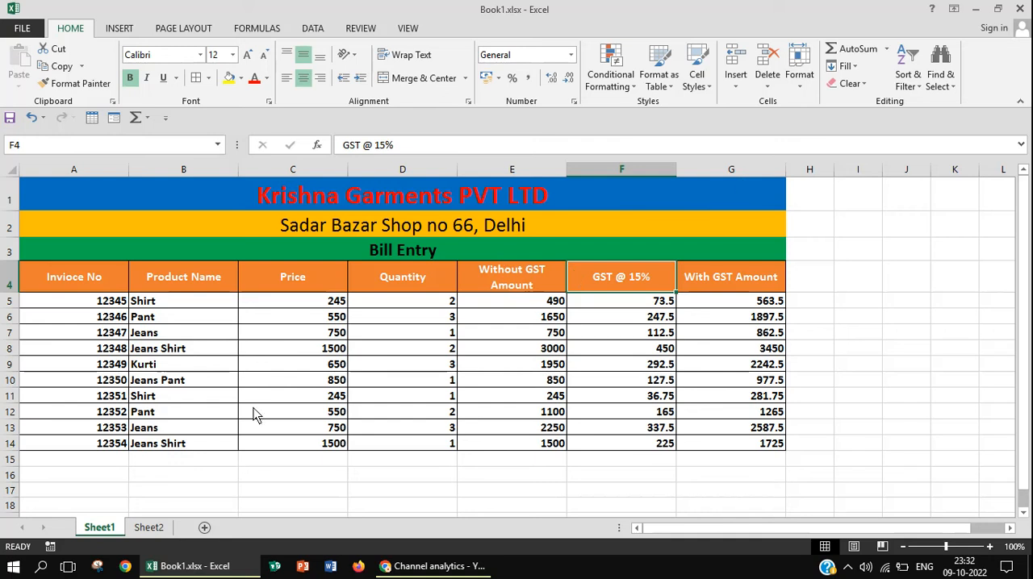
{"action": "left_click", "coordinate": [159, 528]}
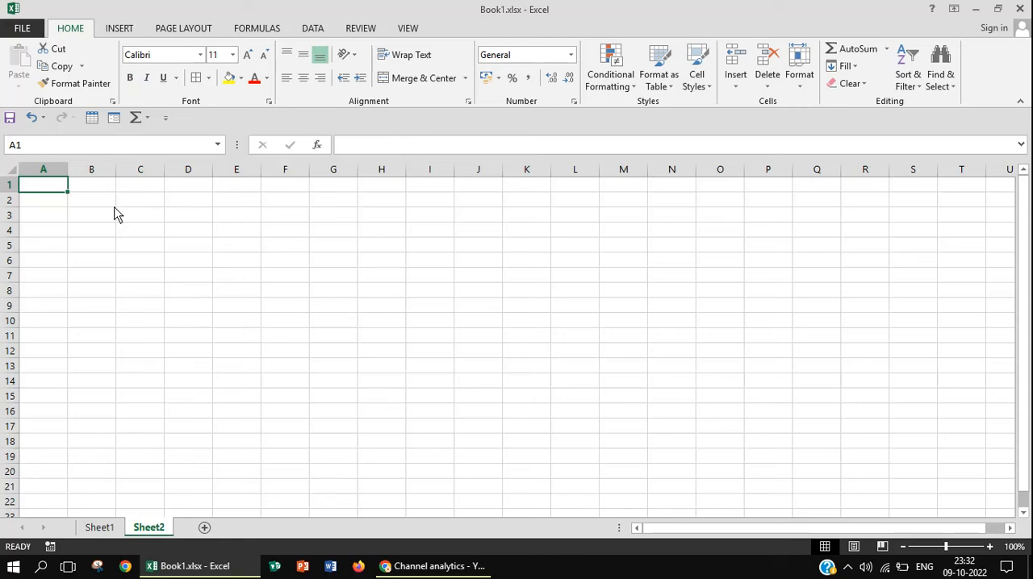
Merge and center cells A1:G1 on Sheet2
{"action": "key", "text": "shift+Right"}
{"action": "key", "text": "shift+Right"}
{"action": "key", "text": "shift+Right"}
{"action": "key", "text": "shift+Right"}
{"action": "key", "text": "shift+Right"}
{"action": "key", "text": "shift+Right"}
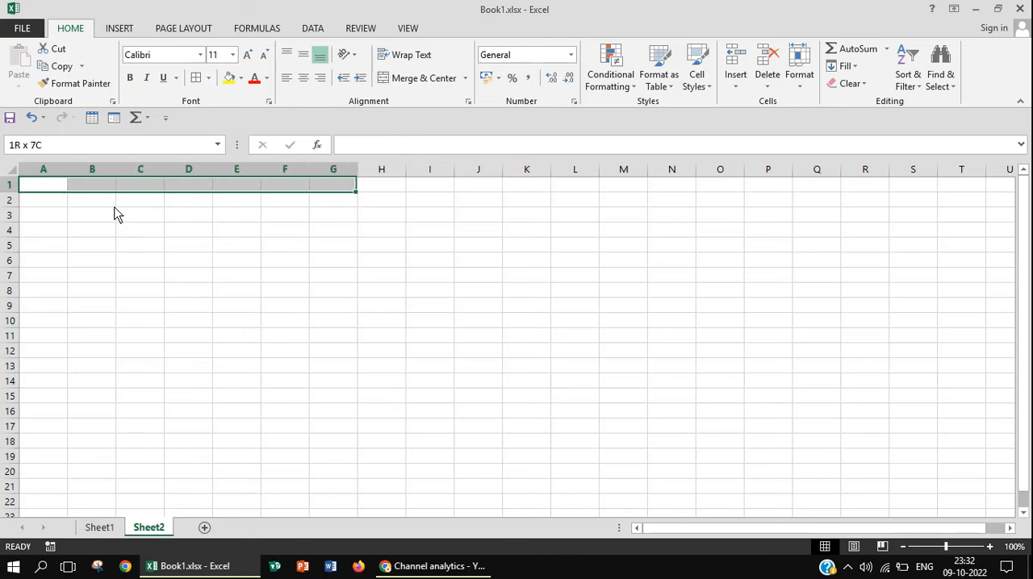
{"action": "left_click", "coordinate": [415, 78]}
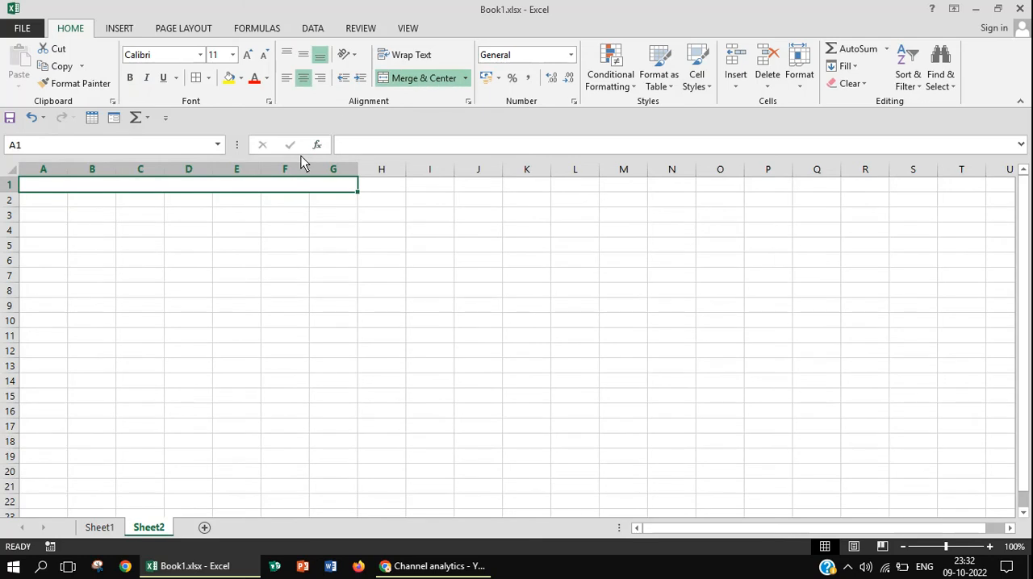
Merge and center cells A2:G2 on Sheet2
{"action": "left_click", "coordinate": [63, 205]}
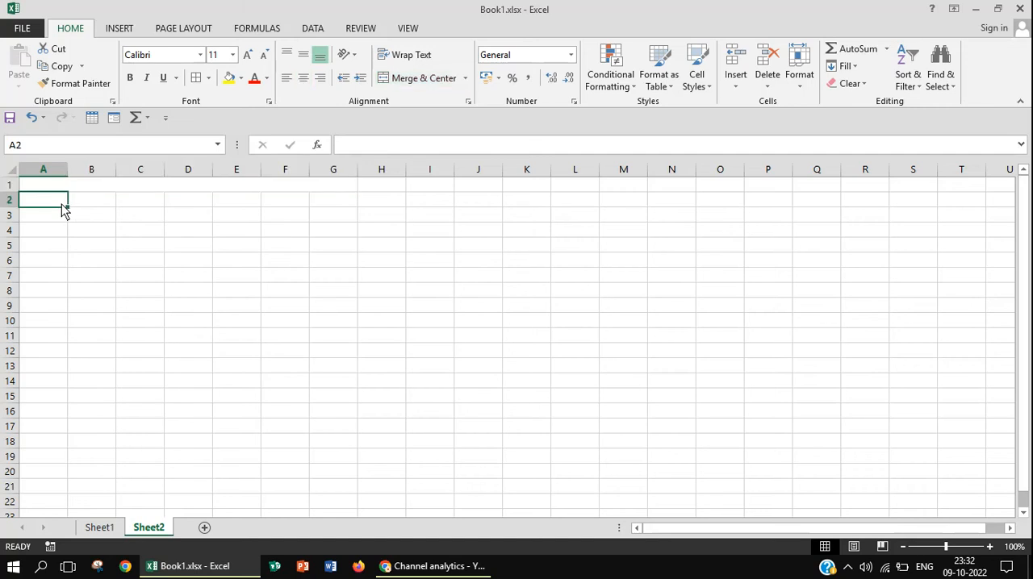
{"action": "key", "text": "shift+Right"}
{"action": "key", "text": "shift+Right"}
{"action": "key", "text": "shift+Right"}
{"action": "key", "text": "shift+Right"}
{"action": "key", "text": "shift+Right"}
{"action": "key", "text": "shift+Right"}
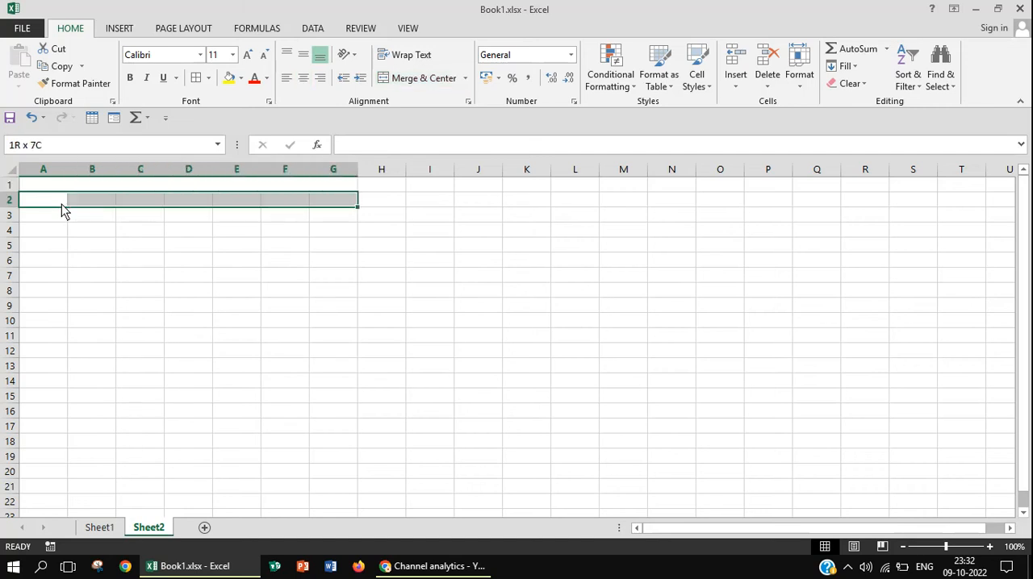
{"action": "left_click", "coordinate": [419, 78]}
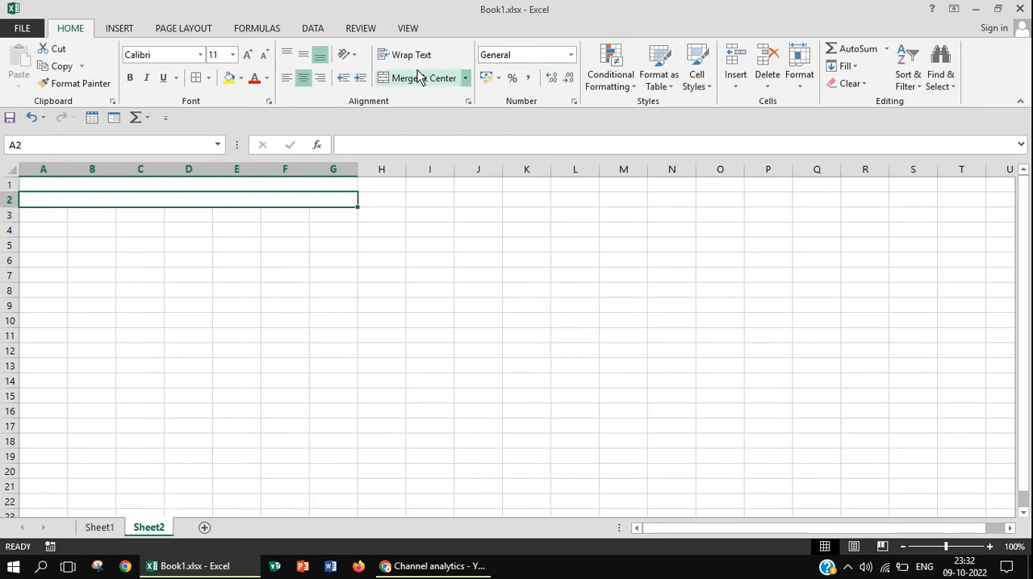
Merge and center cells A3:G3 on Sheet2
{"action": "left_click", "coordinate": [53, 221]}
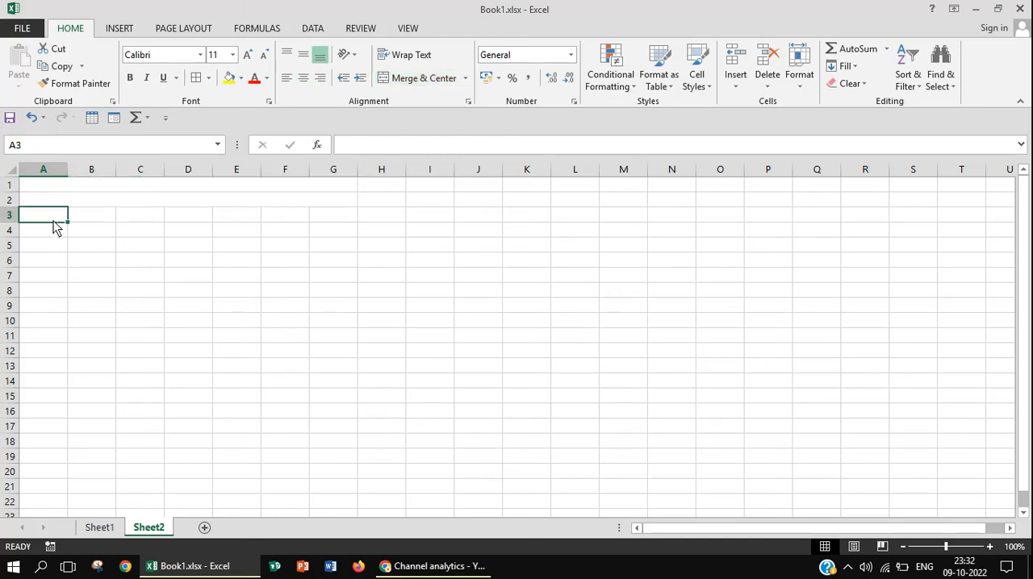
{"action": "key", "text": "shift+Right"}
{"action": "key", "text": "shift+Right"}
{"action": "key", "text": "shift+Right"}
{"action": "key", "text": "shift+Right"}
{"action": "key", "text": "shift+Right"}
{"action": "key", "text": "shift+Right"}
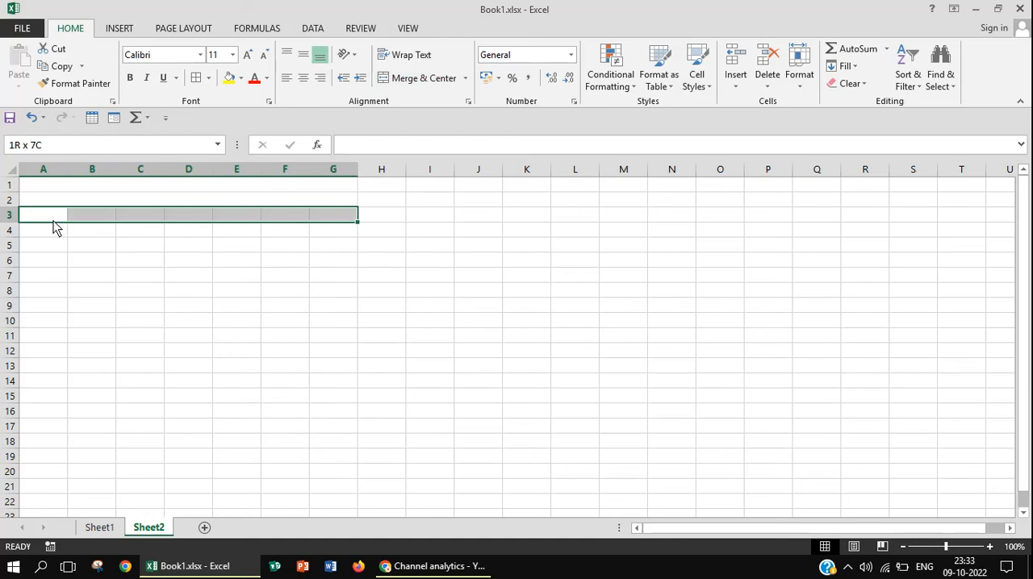
{"action": "left_click", "coordinate": [407, 80]}
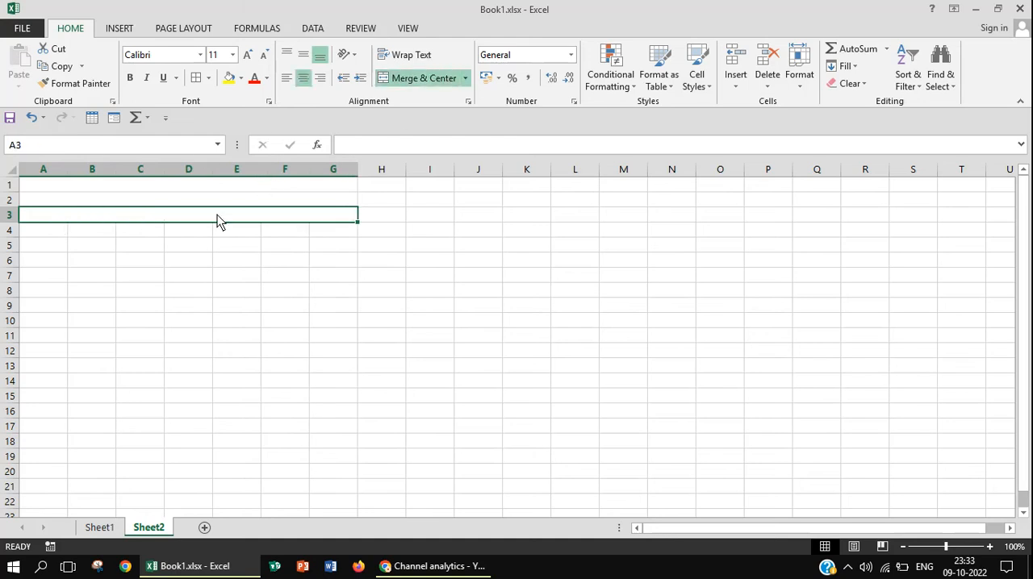
Enter the heading "Bill Entry" in the merged cell of row 3, checking the wording against Sheet1
{"action": "type", "text": "Bill"}
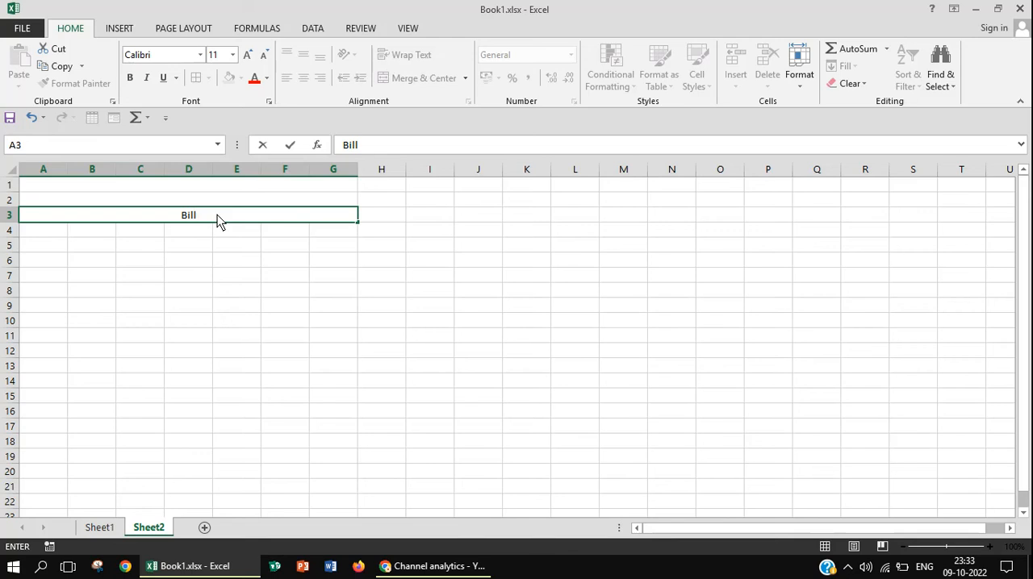
{"action": "left_click", "coordinate": [100, 528]}
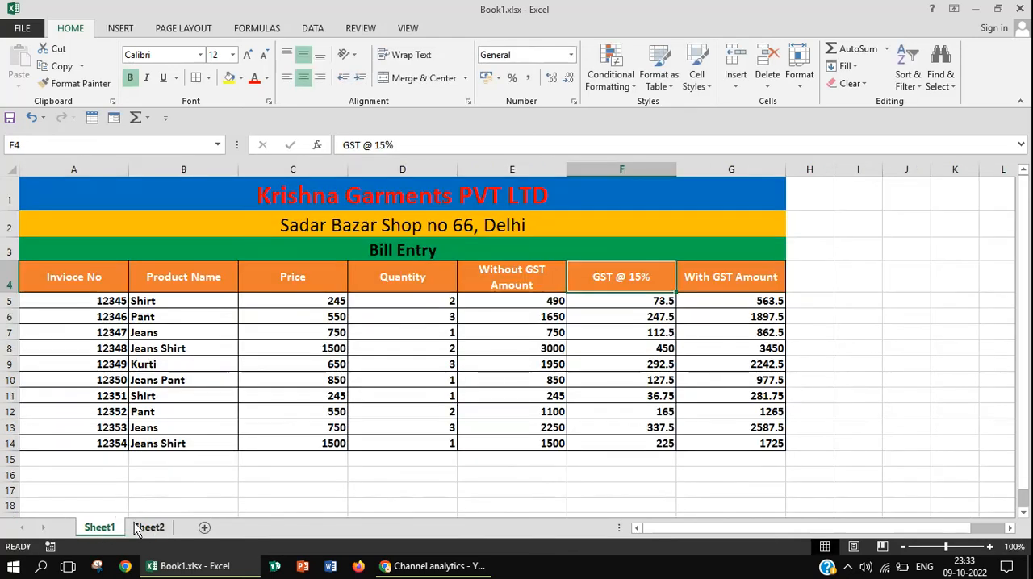
{"action": "left_click", "coordinate": [146, 529]}
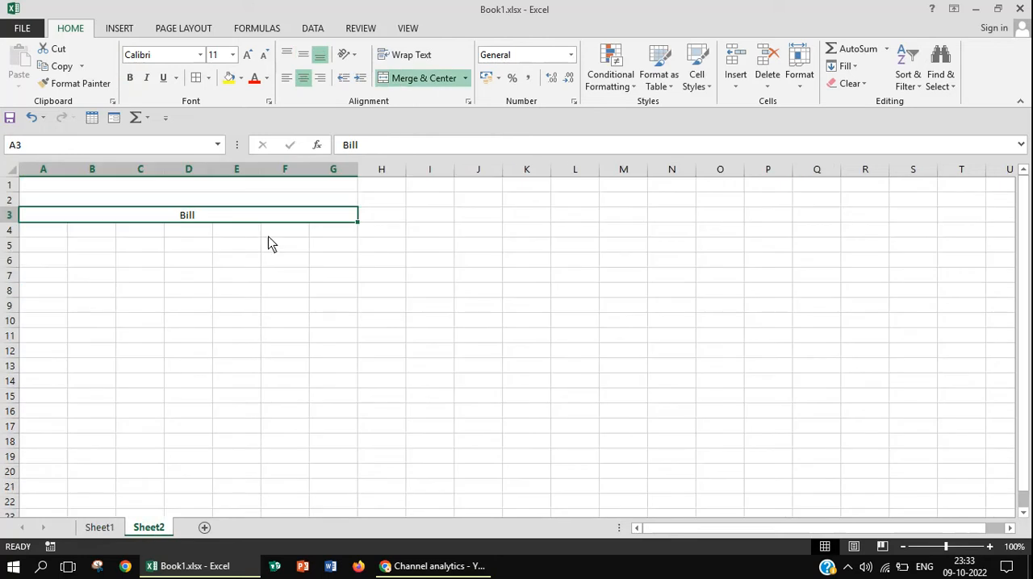
{"action": "double_click", "coordinate": [248, 215]}
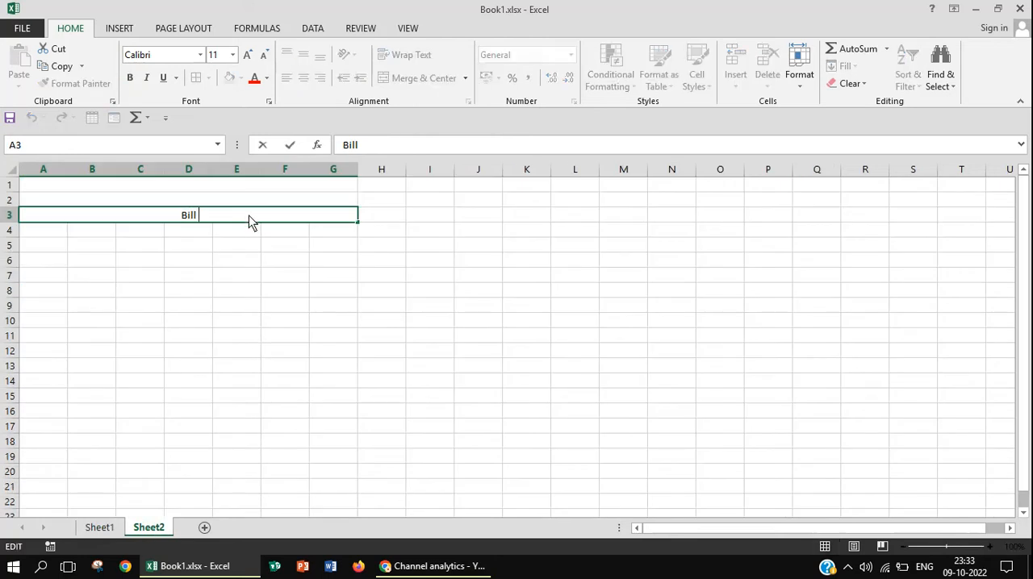
{"action": "type", "text": "Entry"}
Enter the shop's address in parentheses in the merged cell of row 2
{"action": "left_click", "coordinate": [234, 206]}
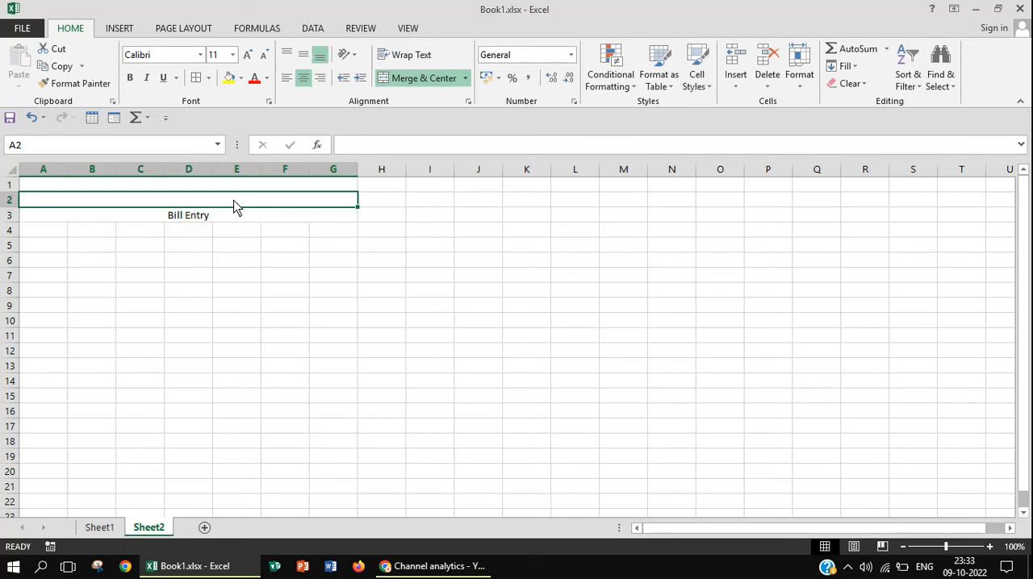
{"action": "type", "text": "("}
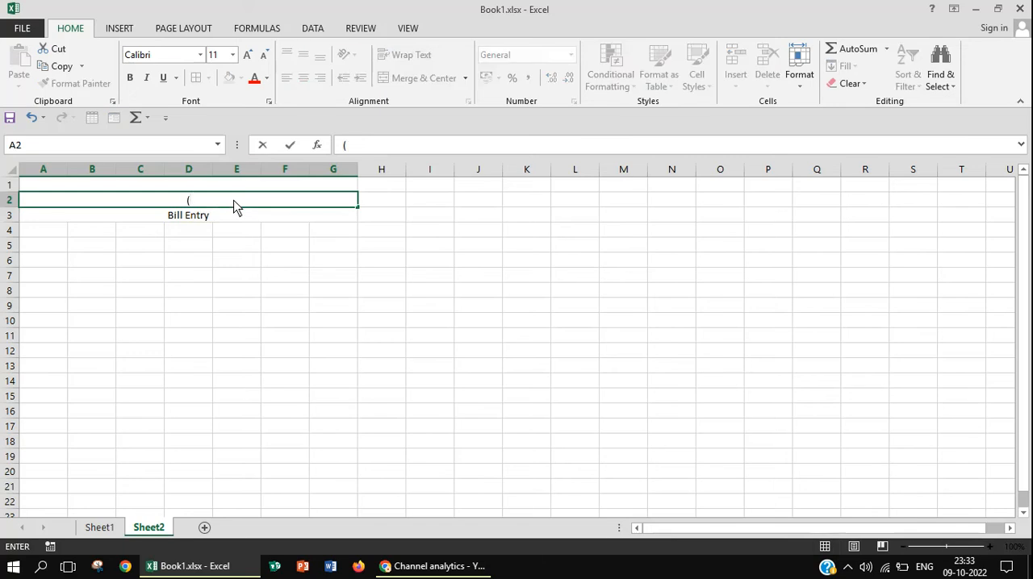
{"action": "type", "text": "Sadar"}
{"action": "type", "text": " Box"}
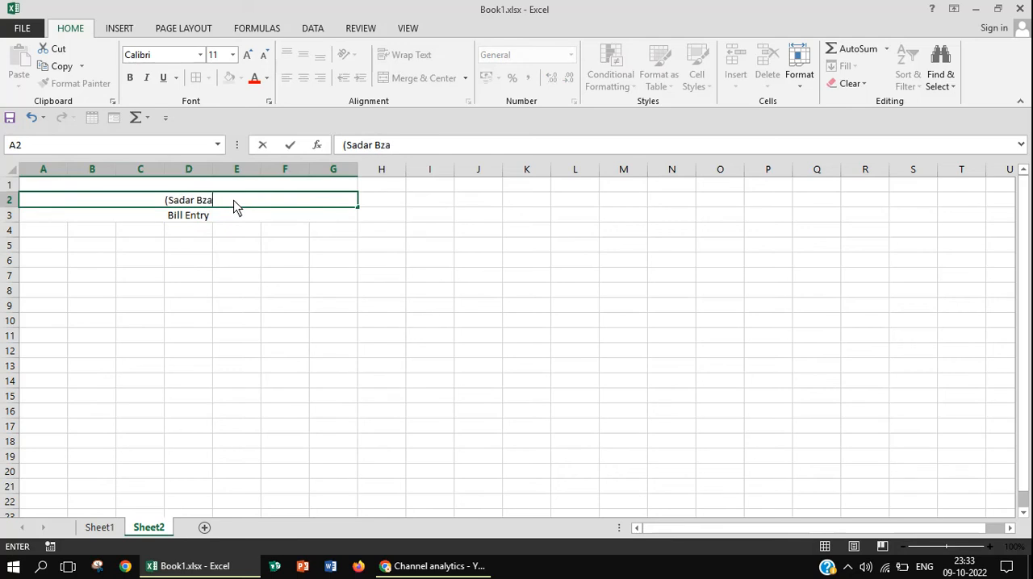
{"action": "key", "text": "BackSpace"}
{"action": "key", "text": "BackSpace"}
{"action": "type", "text": "o"}
{"action": "key", "text": "BackSpace"}
{"action": "type", "text": "azar Shoo"}
{"action": "key", "text": "BackSpace"}
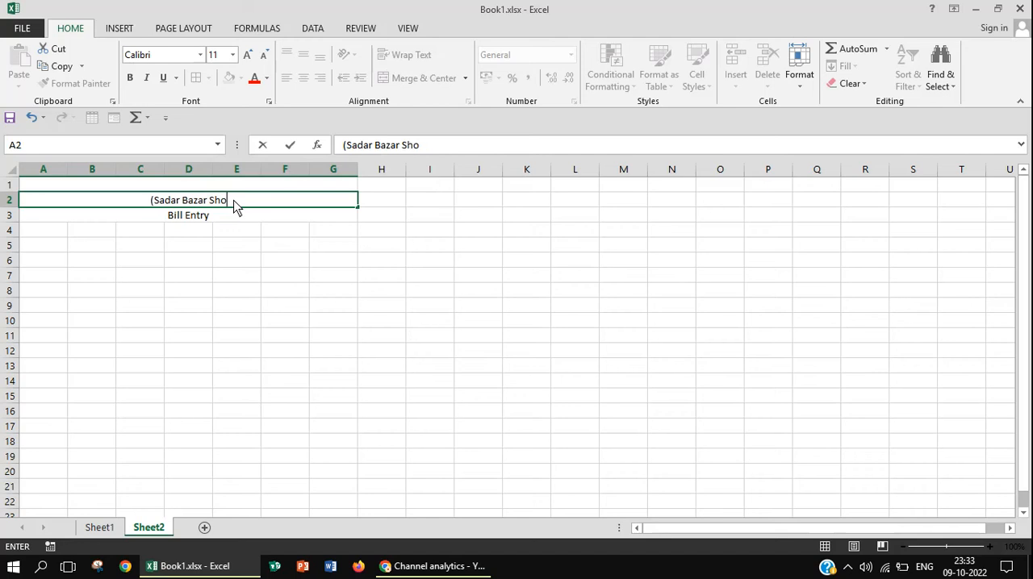
{"action": "type", "text": "p No."}
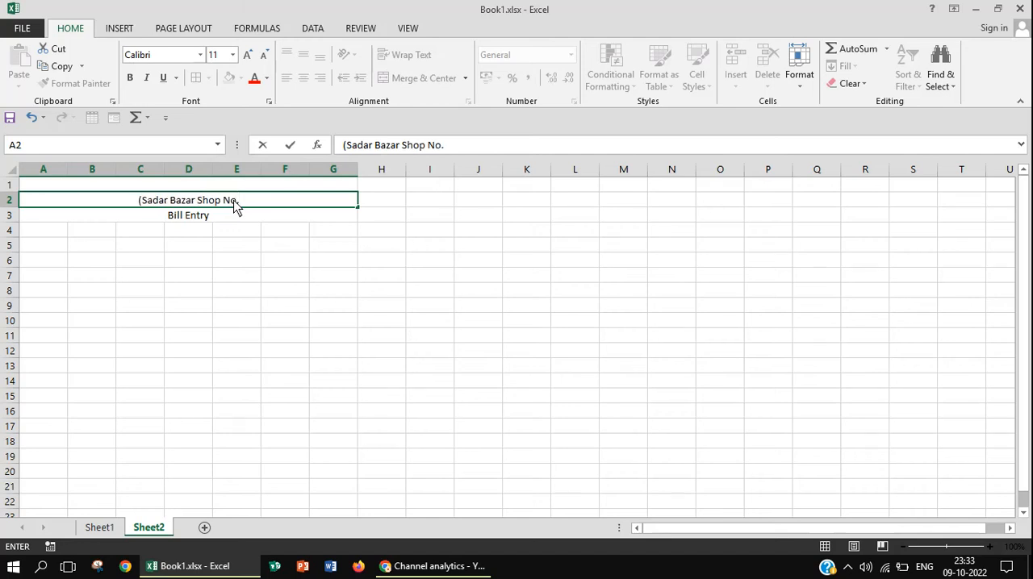
{"action": "type", "text": "67"}
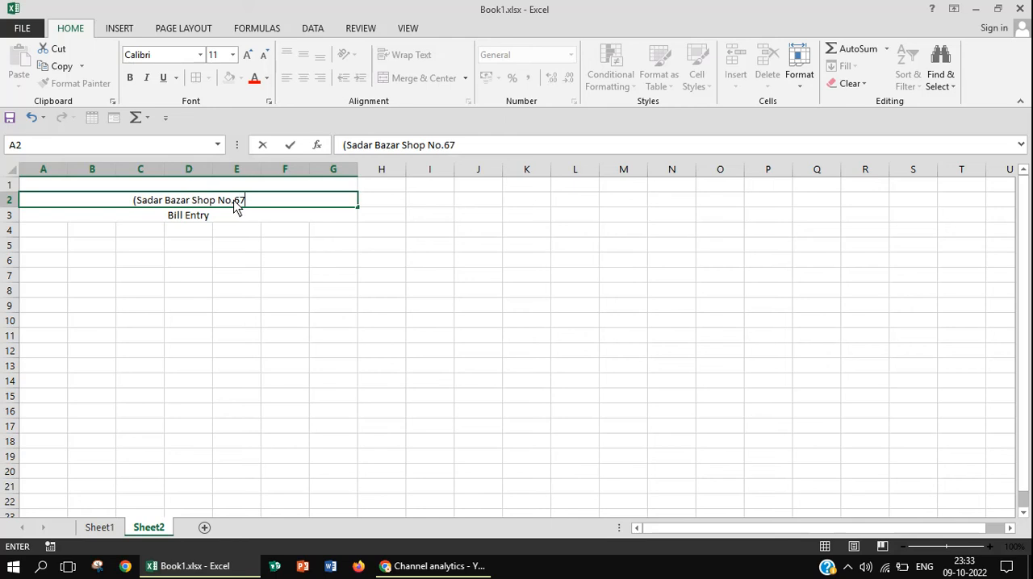
{"action": "type", "text": "- "}
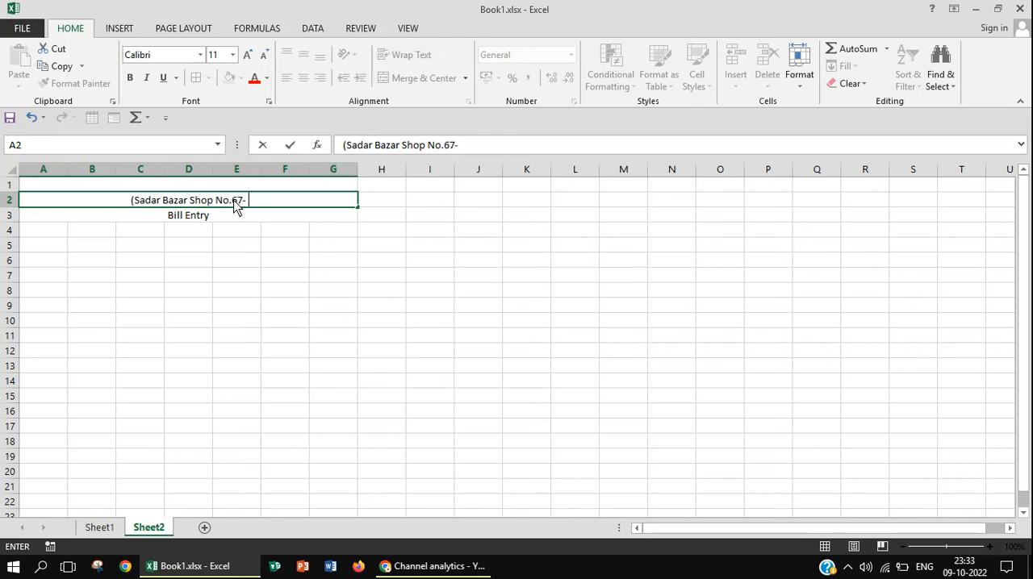
{"action": "type", "text": "Delh"}
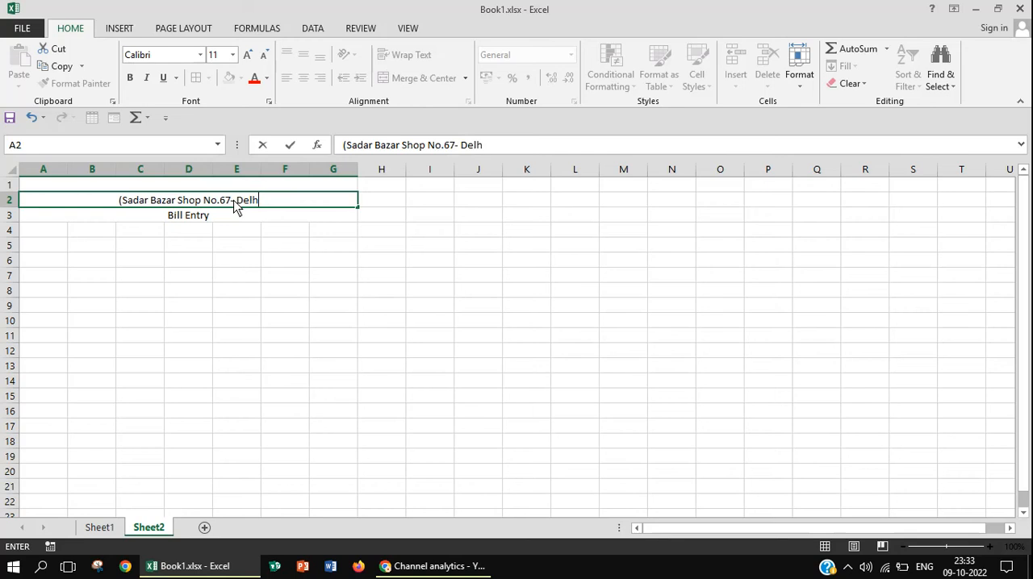
{"action": "type", "text": "i"}
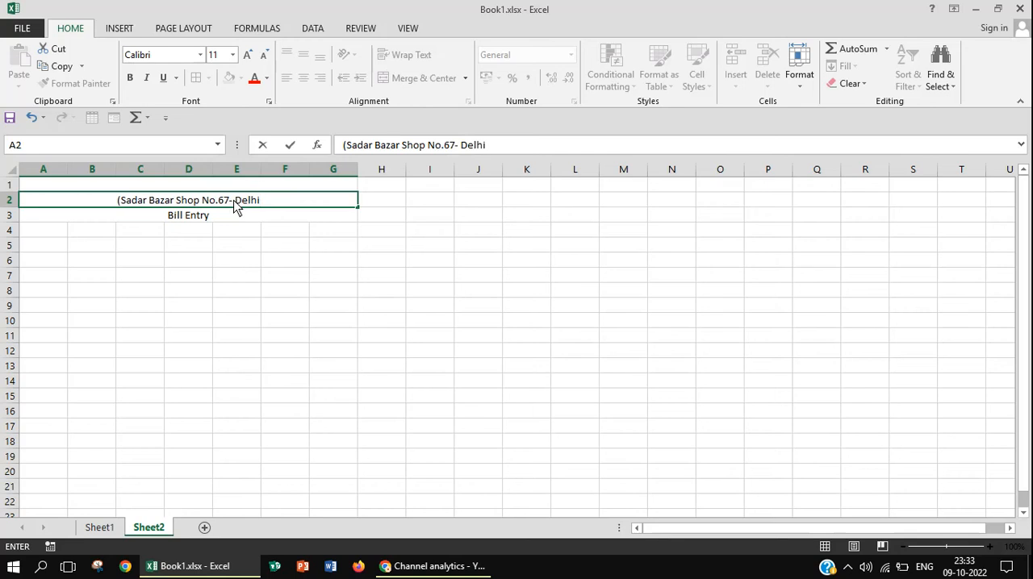
{"action": "type", "text": ")"}
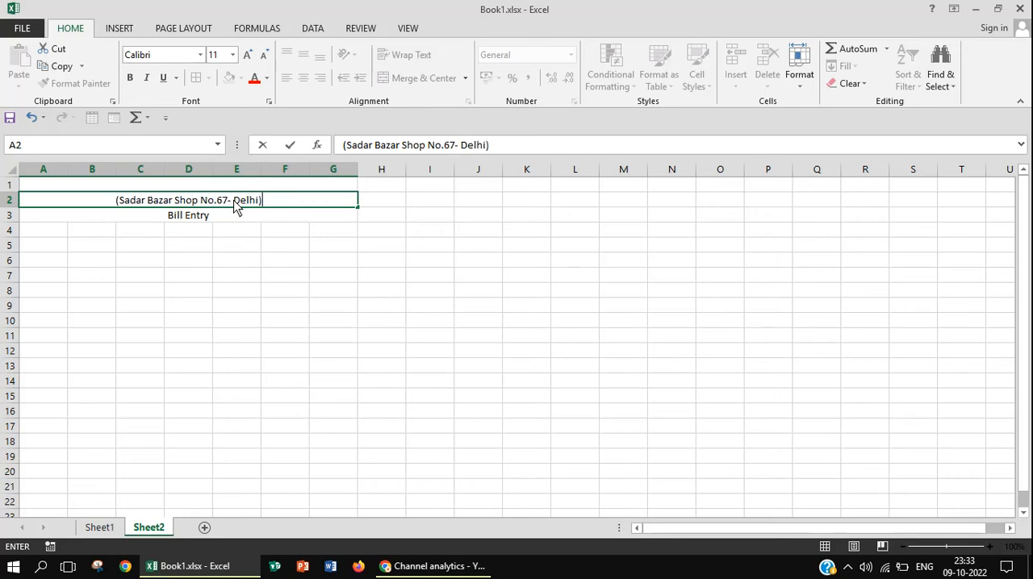
Enter the heading "Krishna Garments PVT LTD" in the merged cell of row 1
{"action": "left_click", "coordinate": [248, 187]}
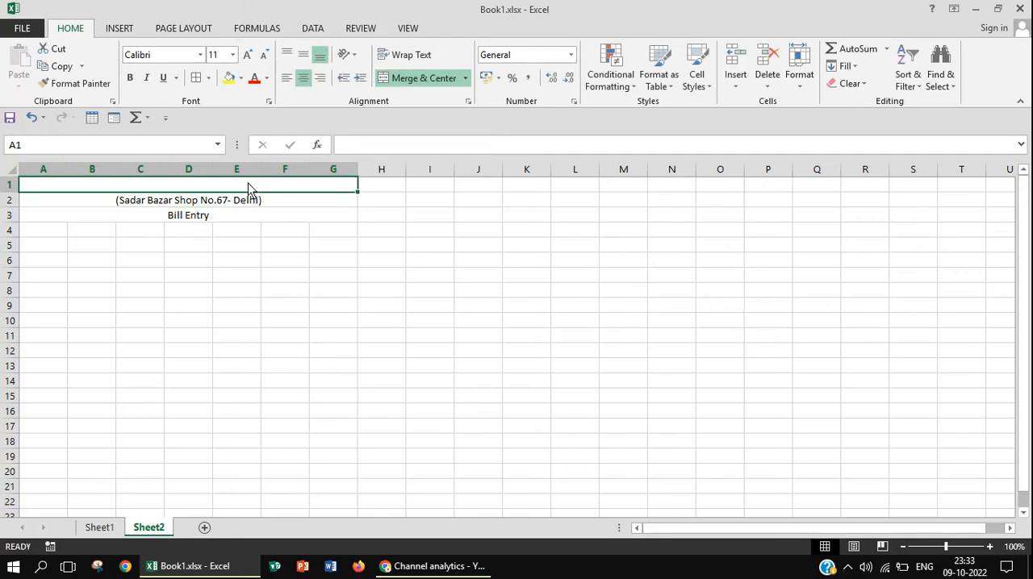
{"action": "type", "text": "K"}
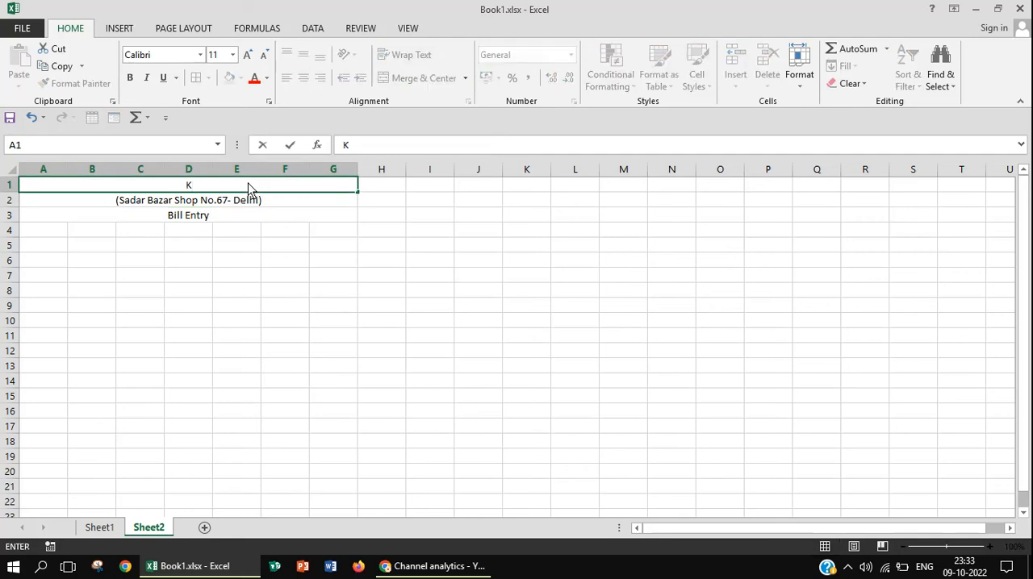
{"action": "type", "text": "rishna Gar"}
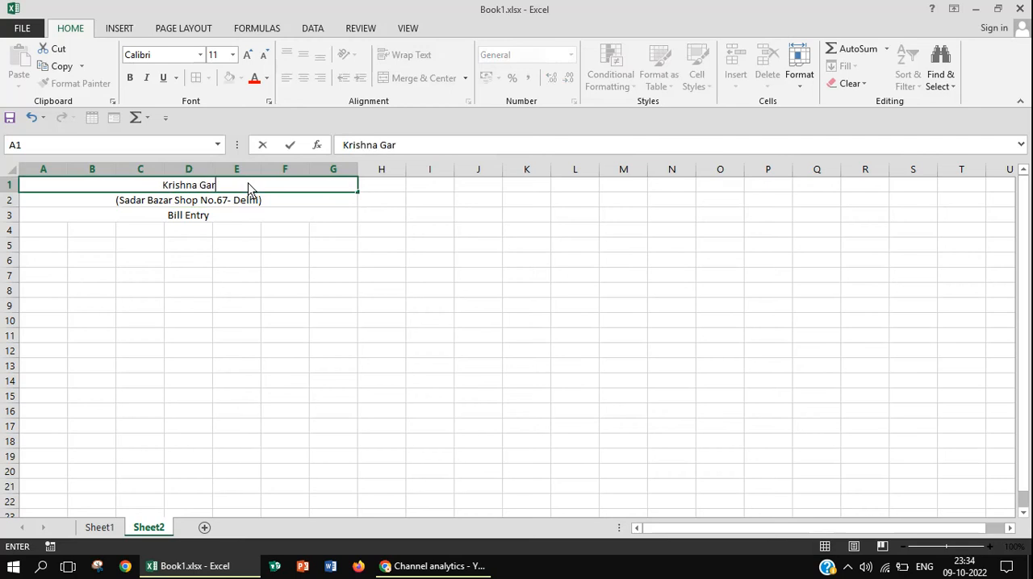
{"action": "type", "text": "ments"}
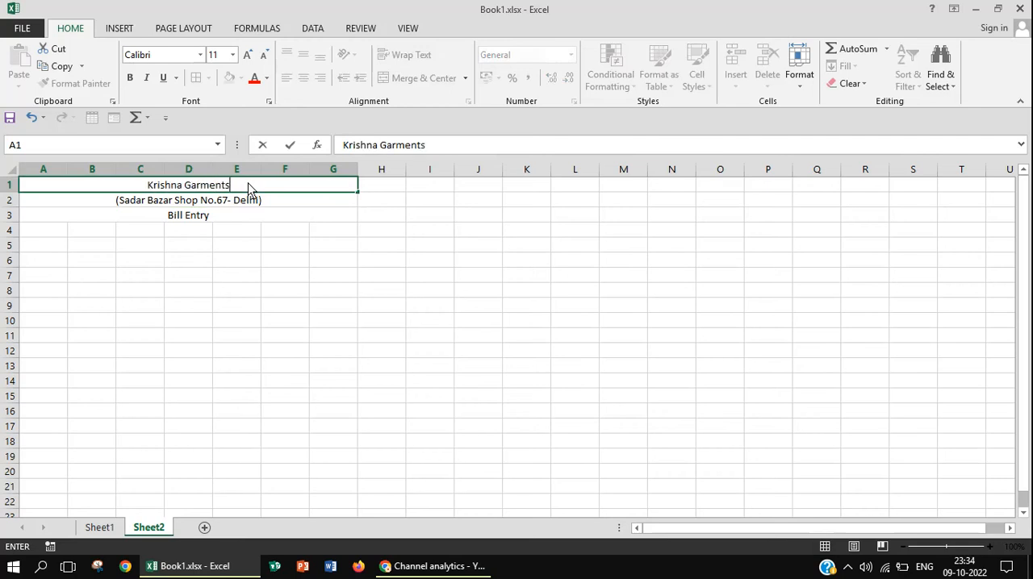
{"action": "type", "text": " P"}
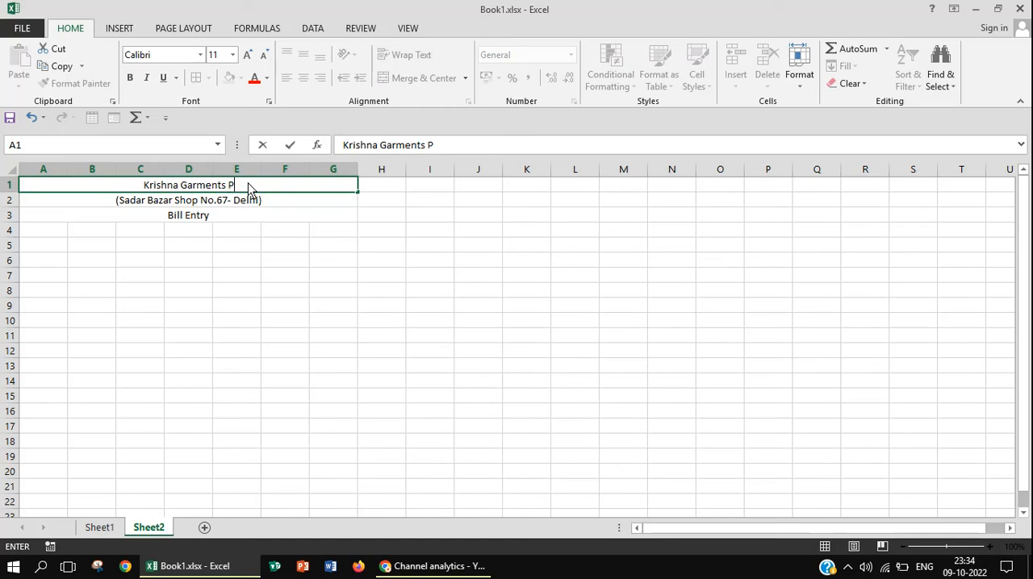
{"action": "type", "text": "V"}
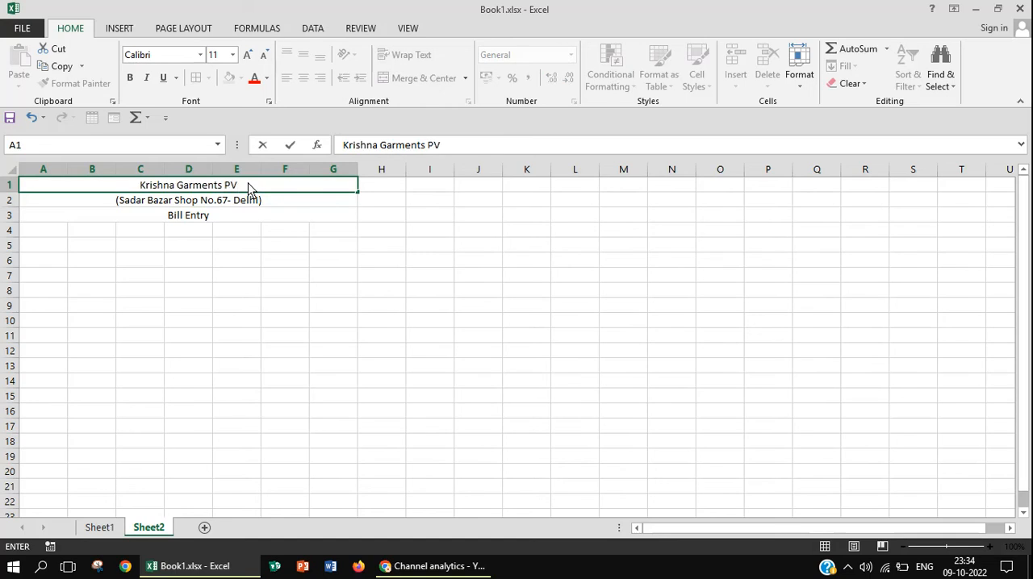
{"action": "type", "text": "T L"}
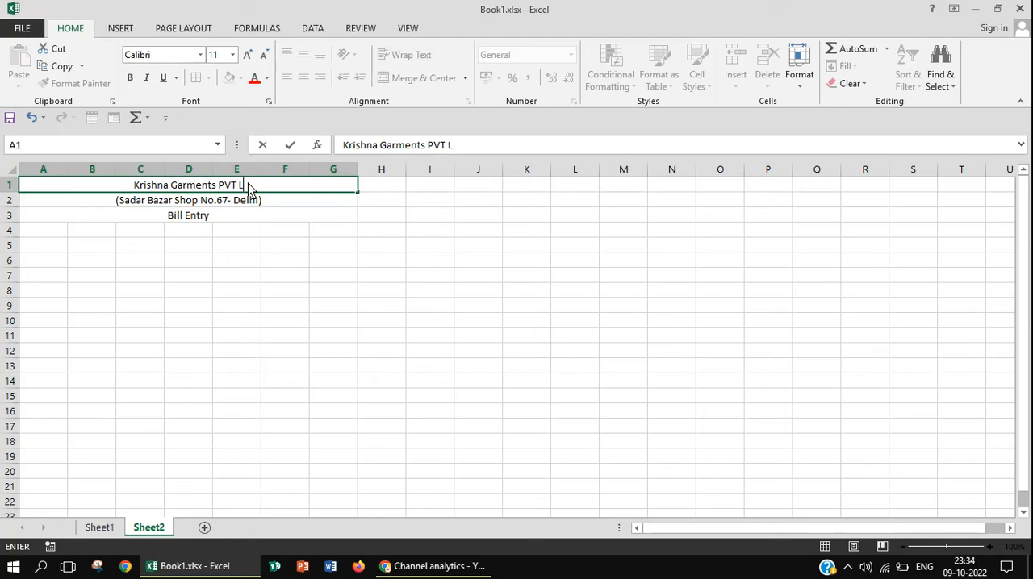
{"action": "type", "text": "TD"}
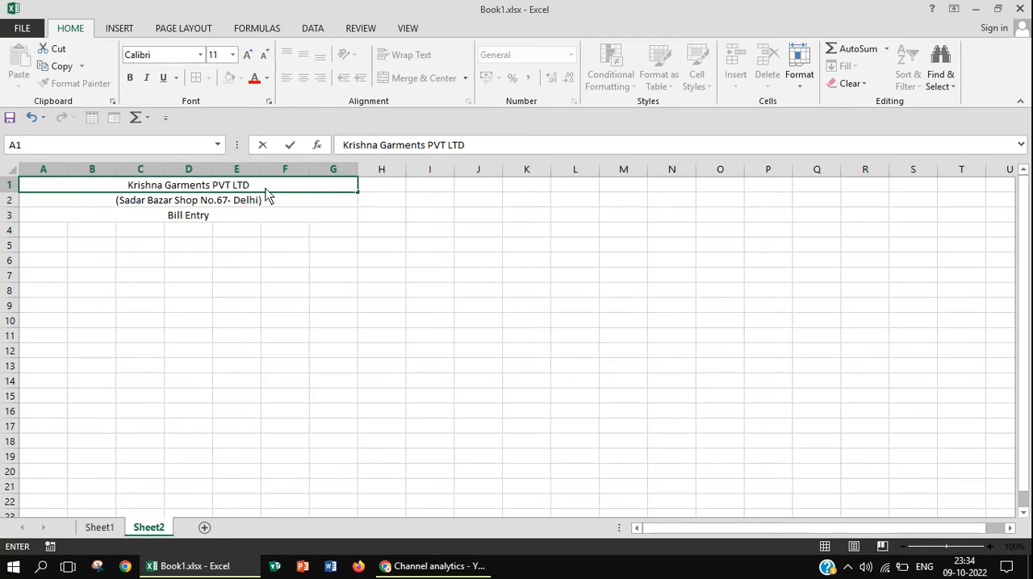
{"action": "left_click", "coordinate": [276, 204]}
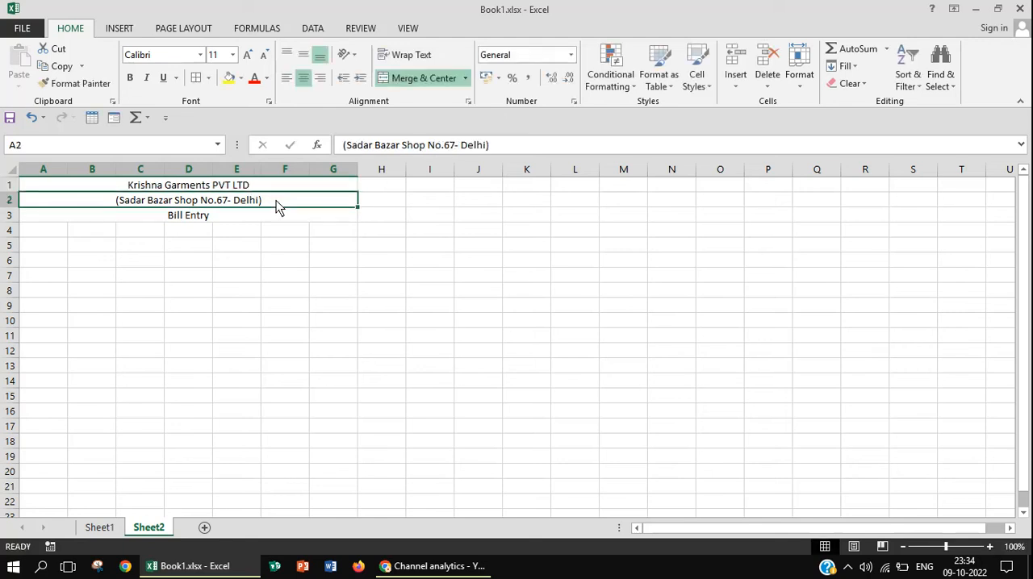
Enter the column header "Invoice No." in cell A4 and start the next header in B4
{"action": "left_click", "coordinate": [51, 230]}
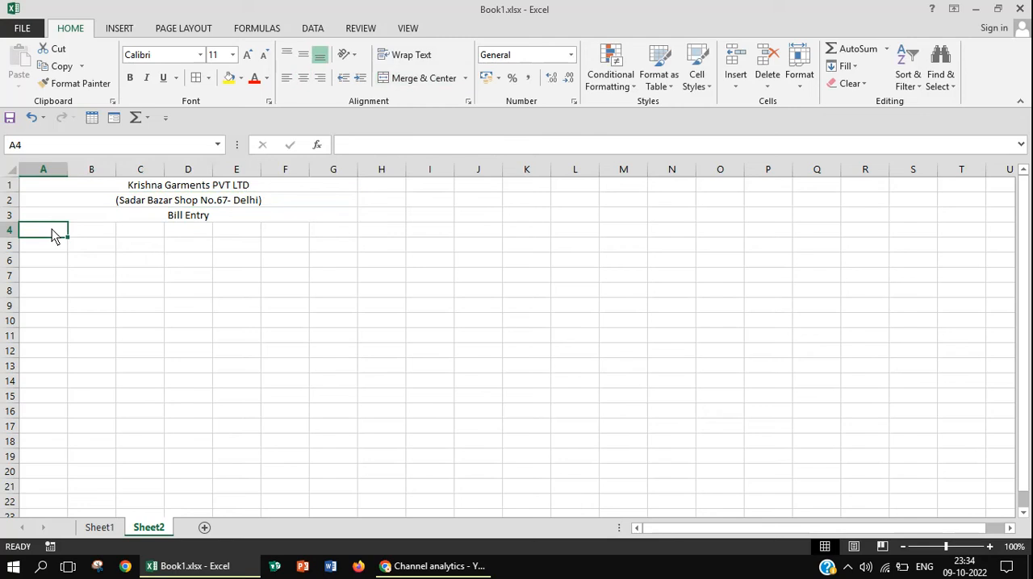
{"action": "type", "text": "In"}
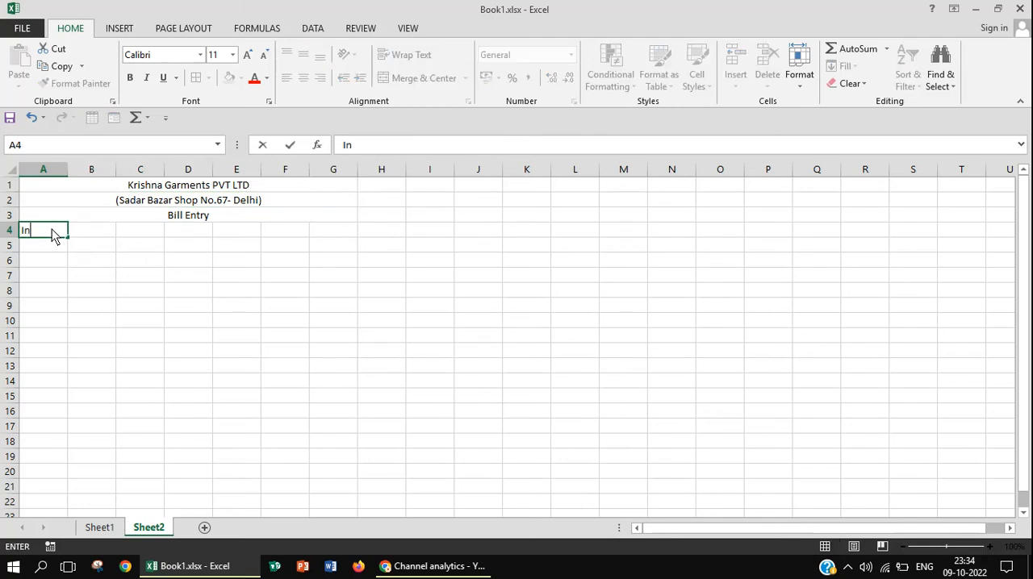
{"action": "type", "text": "voice No."}
{"action": "key", "text": "Tab"}
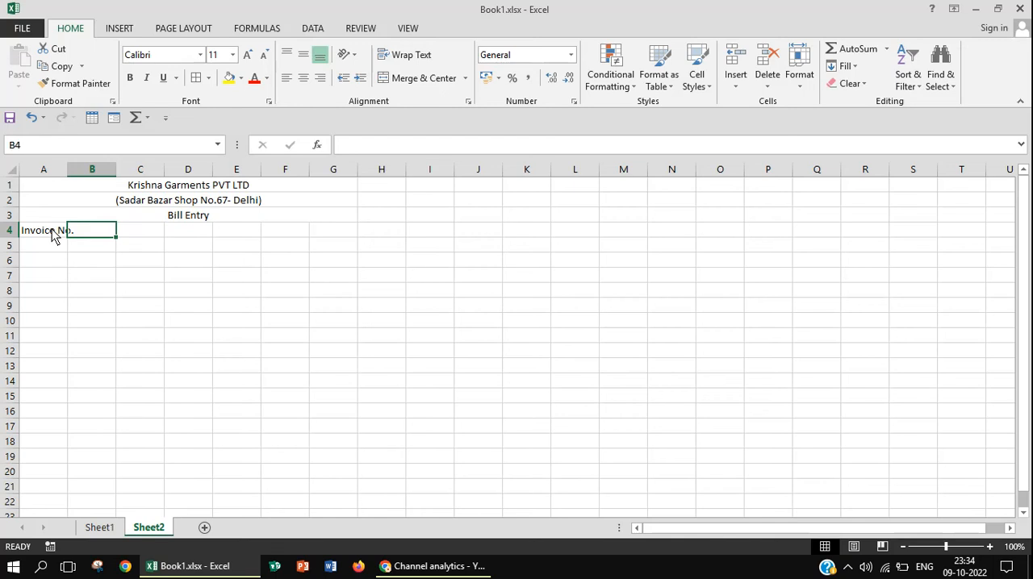
{"action": "type", "text": "P"}
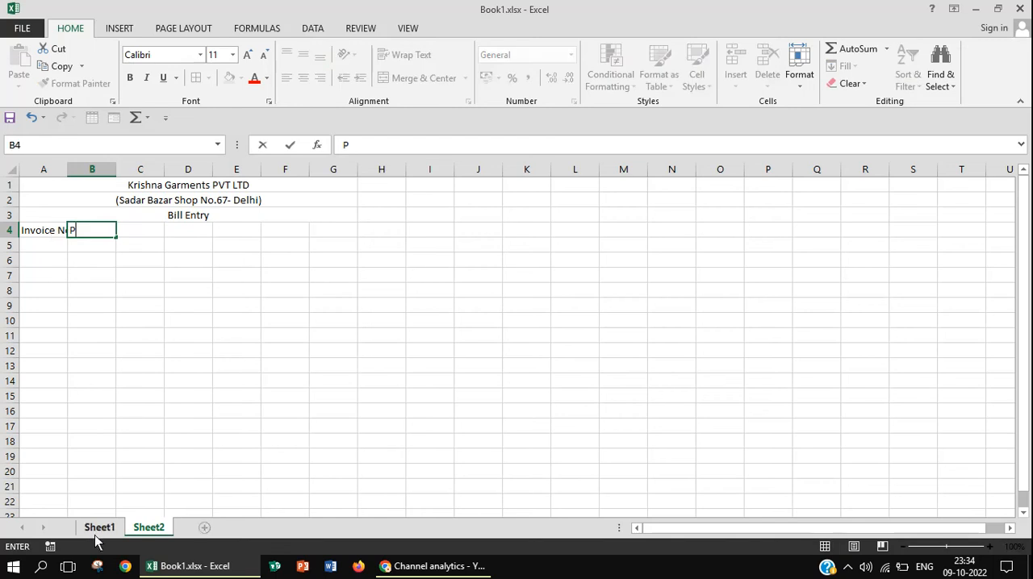
Copy the formatted column headers A4:G4 from Sheet1 and paste them at cell A4 on Sheet2
{"action": "left_click", "coordinate": [99, 528]}
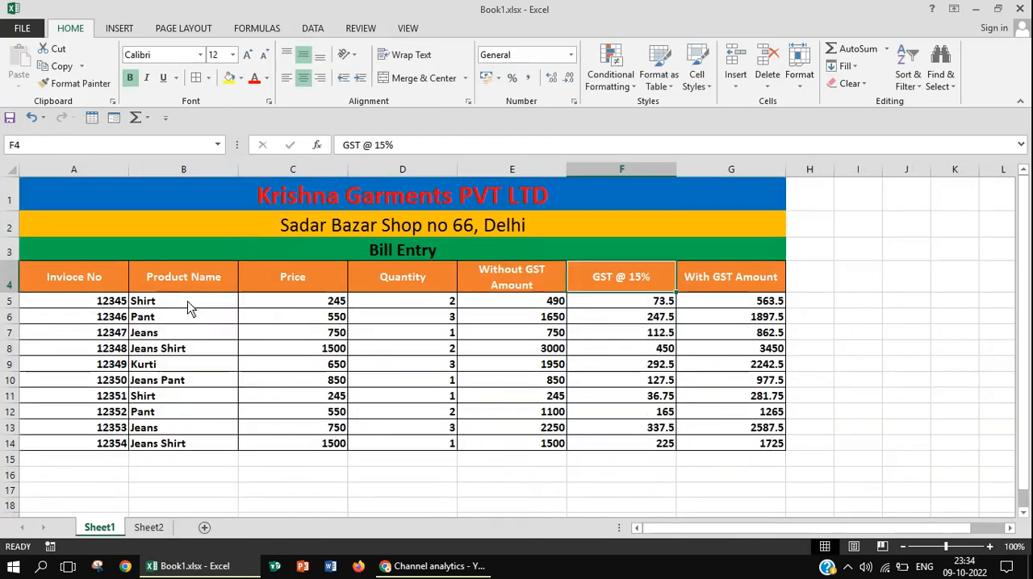
{"action": "left_click", "coordinate": [91, 291]}
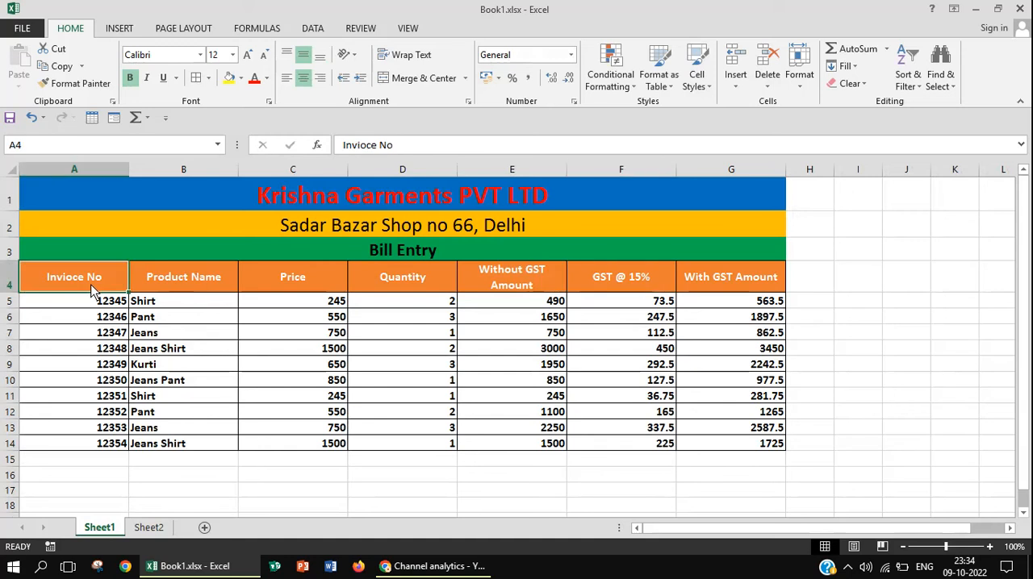
{"action": "key", "text": "shift+Right"}
{"action": "key", "text": "shift+Right"}
{"action": "key", "text": "shift+Right"}
{"action": "key", "text": "shift+Right"}
{"action": "key", "text": "shift+Right"}
{"action": "key", "text": "shift+Right"}
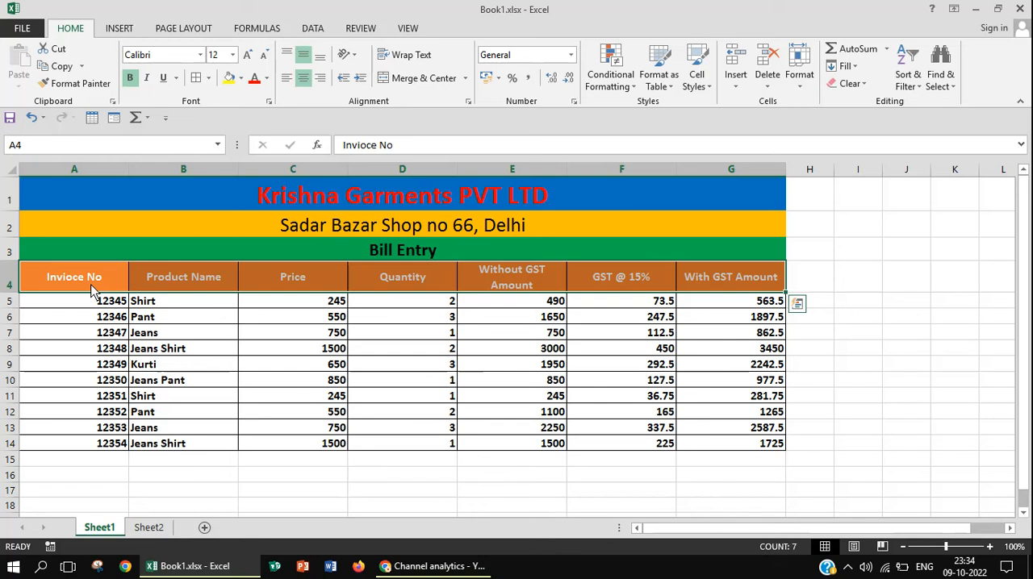
{"action": "key", "text": "ctrl+c"}
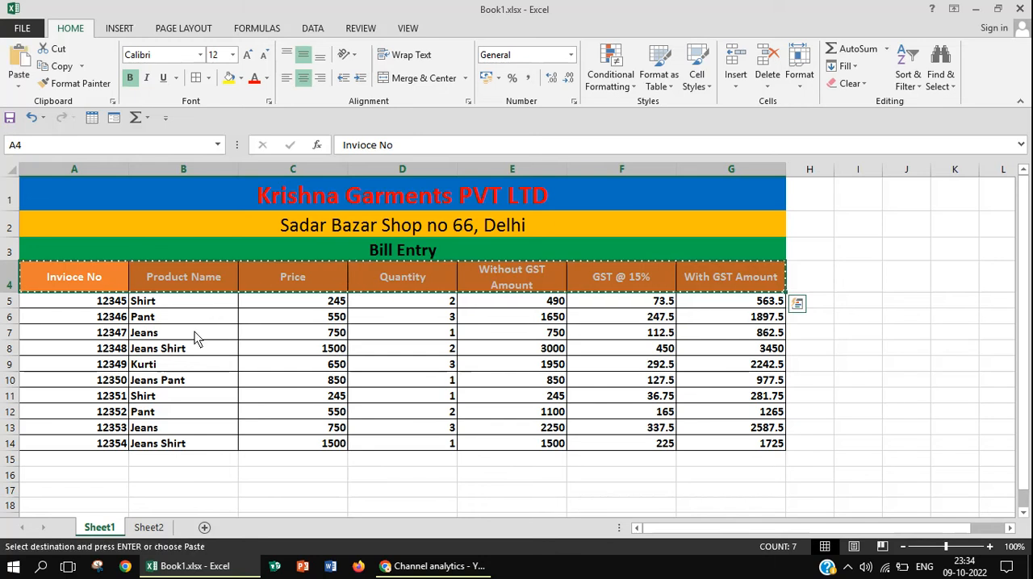
{"action": "left_click", "coordinate": [145, 527]}
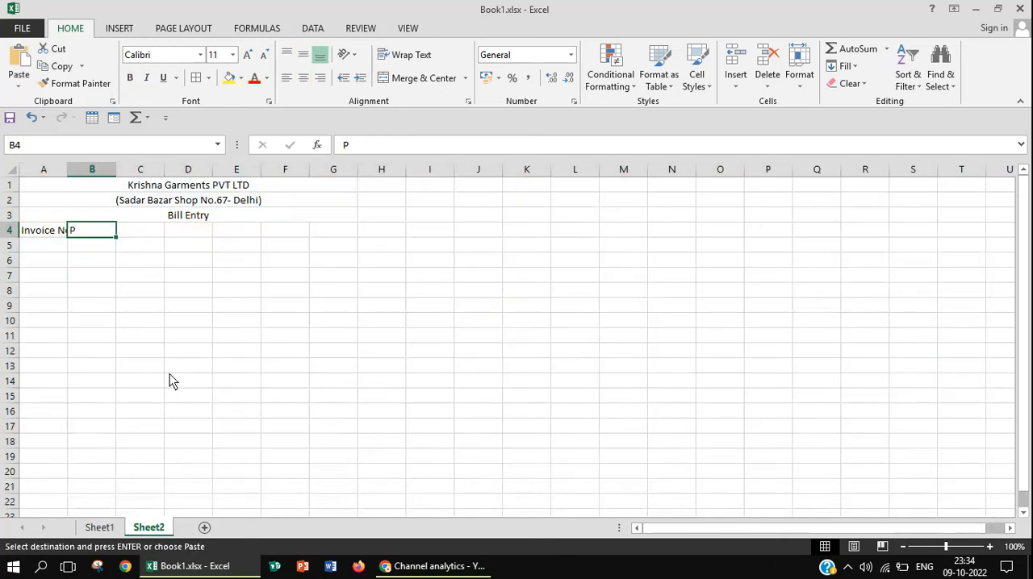
{"action": "left_click", "coordinate": [46, 233]}
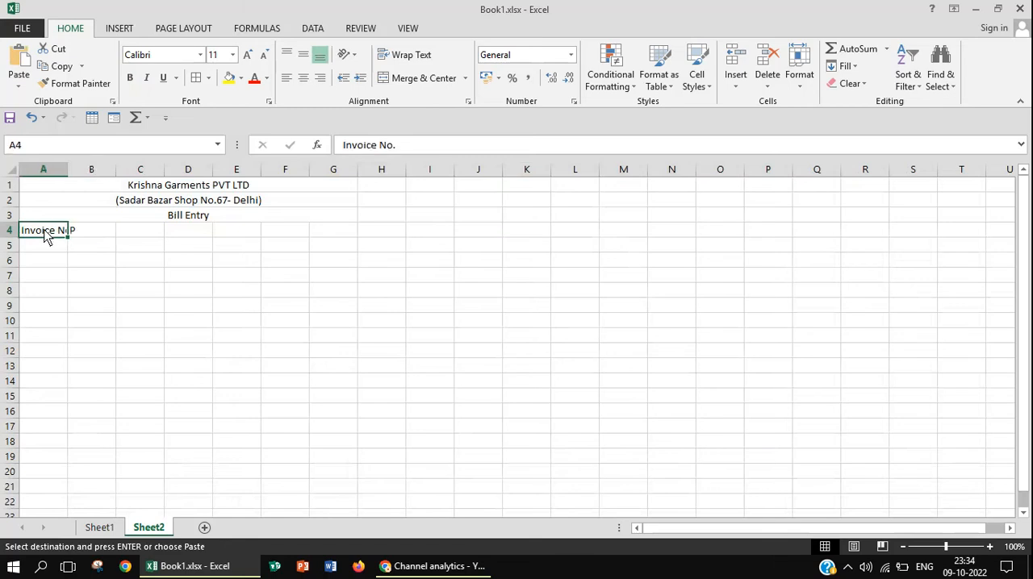
{"action": "key", "text": "Return"}
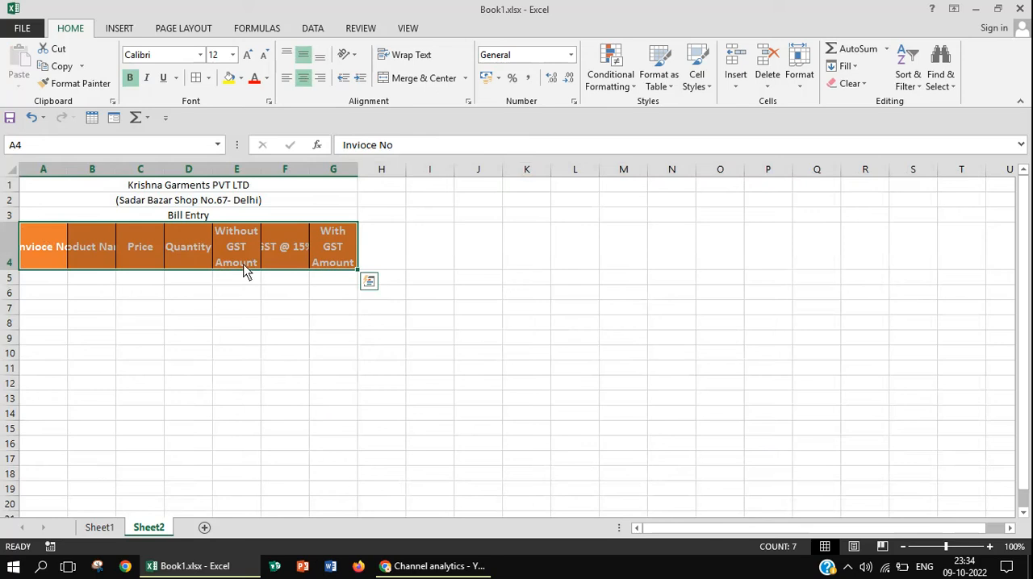
Enlarge the company name in the merged cell of row 1 to font size 22
{"action": "left_click", "coordinate": [237, 186]}
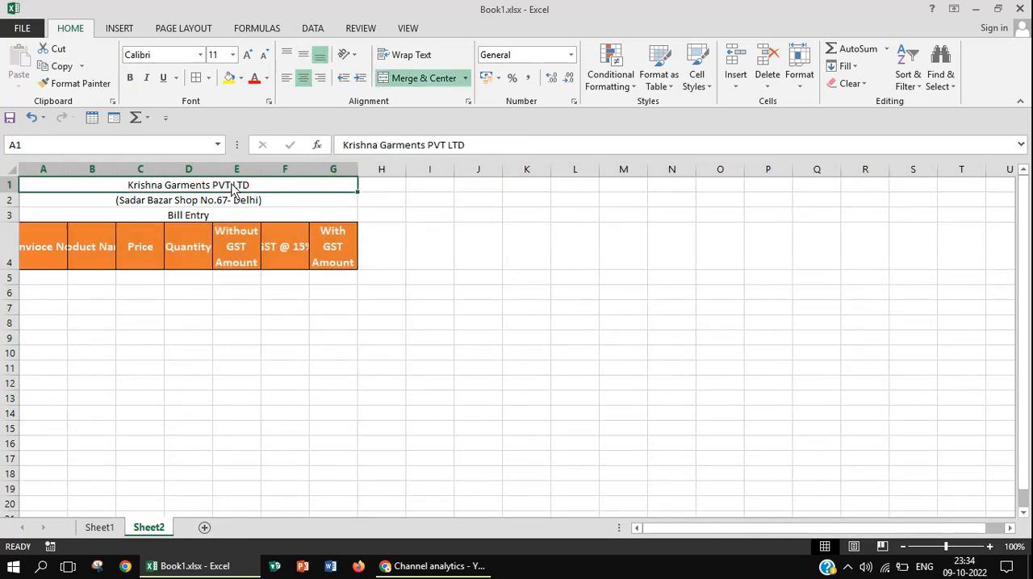
{"action": "left_click", "coordinate": [247, 57]}
{"action": "left_click", "coordinate": [247, 57]}
{"action": "left_click", "coordinate": [248, 57]}
{"action": "left_click", "coordinate": [248, 56]}
{"action": "left_click", "coordinate": [248, 56]}
{"action": "left_click", "coordinate": [247, 56]}
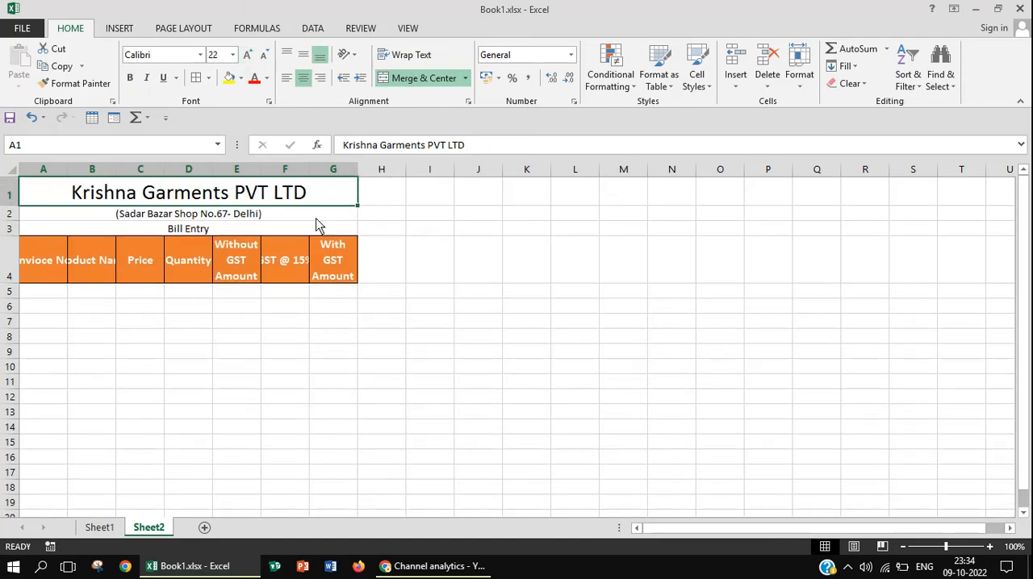
Set one larger column width for columns A through G so the row 4 headers fit
{"action": "left_click", "coordinate": [44, 270]}
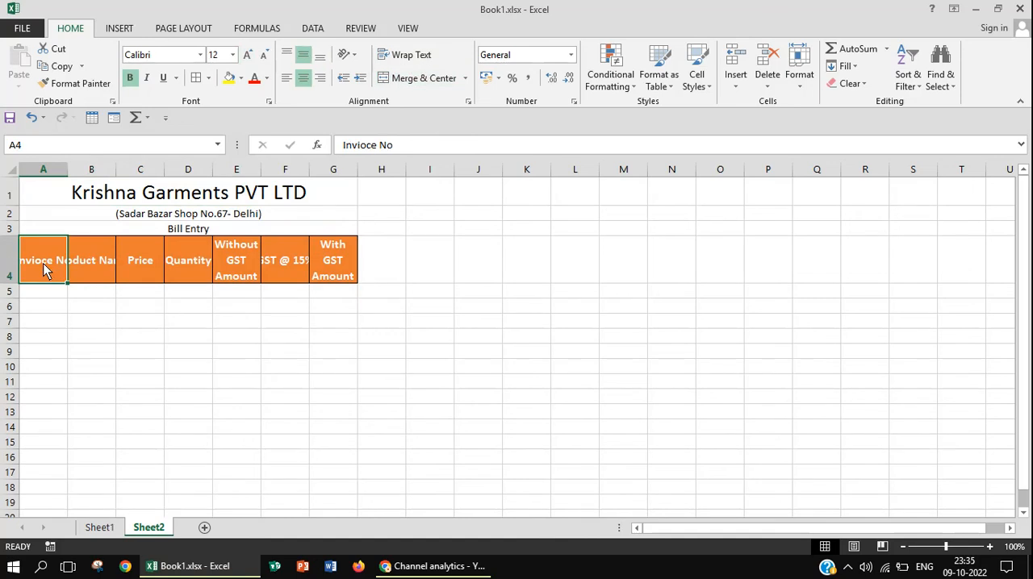
{"action": "key", "text": "shift+Right"}
{"action": "key", "text": "shift+Right"}
{"action": "key", "text": "shift+Right"}
{"action": "key", "text": "shift+Right"}
{"action": "key", "text": "shift+Right"}
{"action": "key", "text": "shift+Right"}
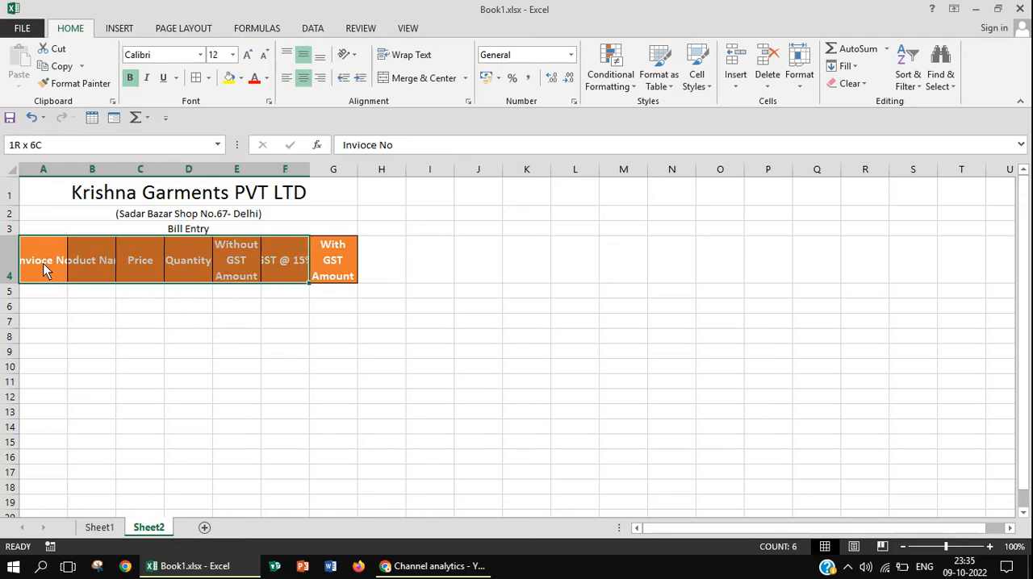
{"action": "left_click", "coordinate": [799, 81]}
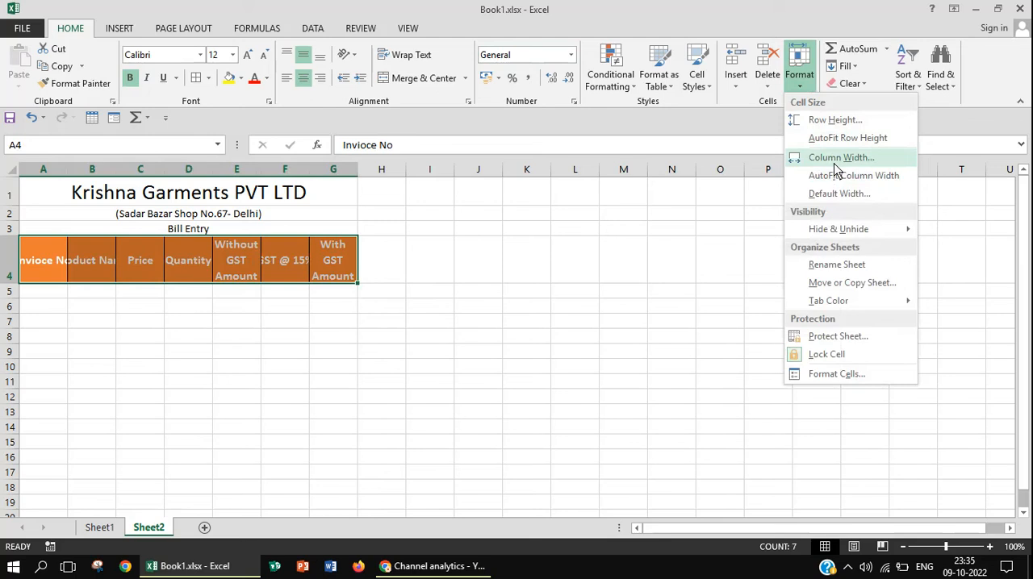
{"action": "left_click", "coordinate": [834, 159]}
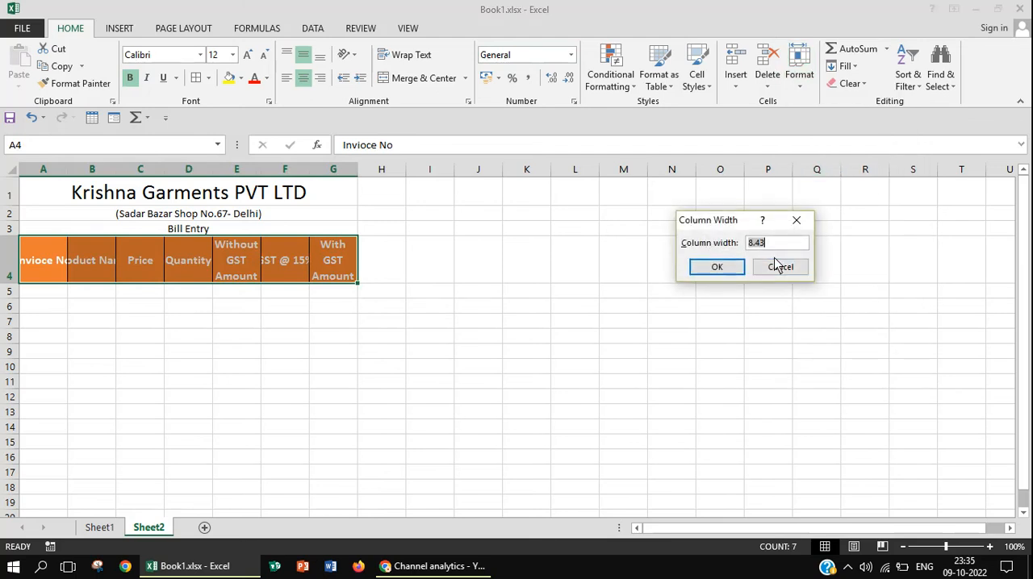
{"action": "type", "text": "20"}
{"action": "key", "text": "Return"}
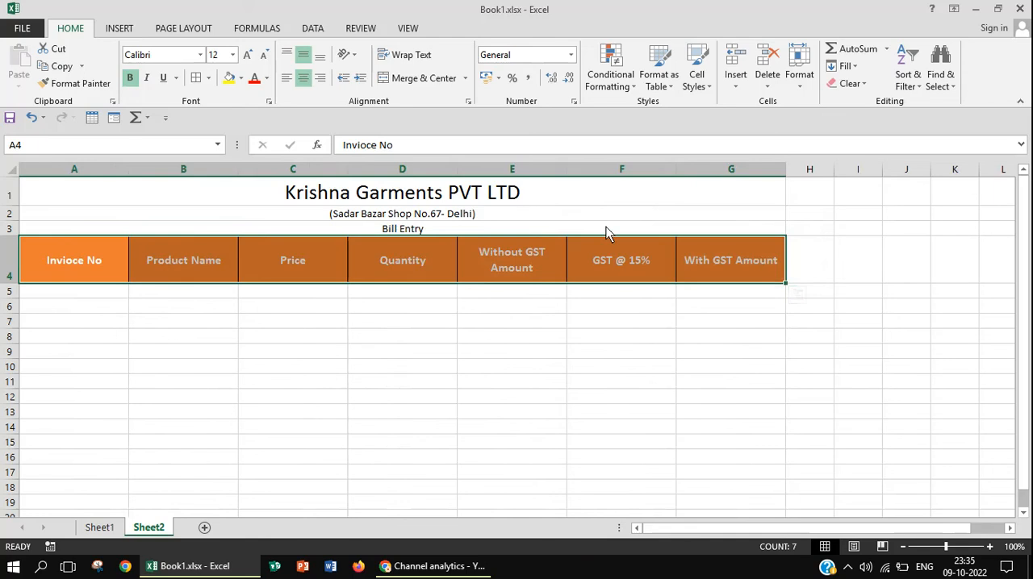
Enlarge the shop address in the merged cell of row 2 to font size 26
{"action": "left_click", "coordinate": [576, 216]}
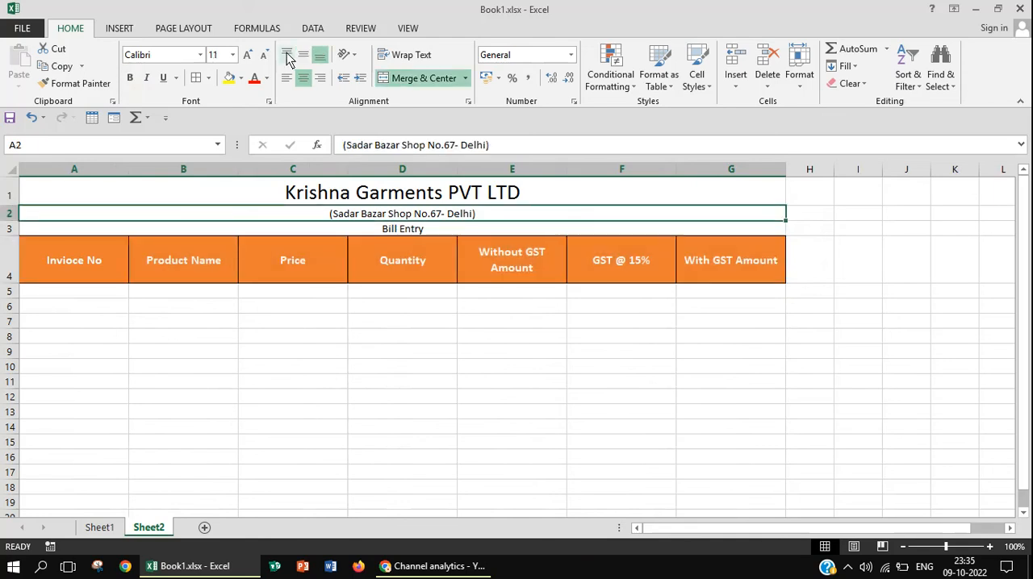
{"action": "left_click", "coordinate": [247, 54]}
{"action": "left_click", "coordinate": [247, 55]}
{"action": "left_click", "coordinate": [247, 55]}
{"action": "left_click", "coordinate": [247, 55]}
{"action": "left_click", "coordinate": [247, 55]}
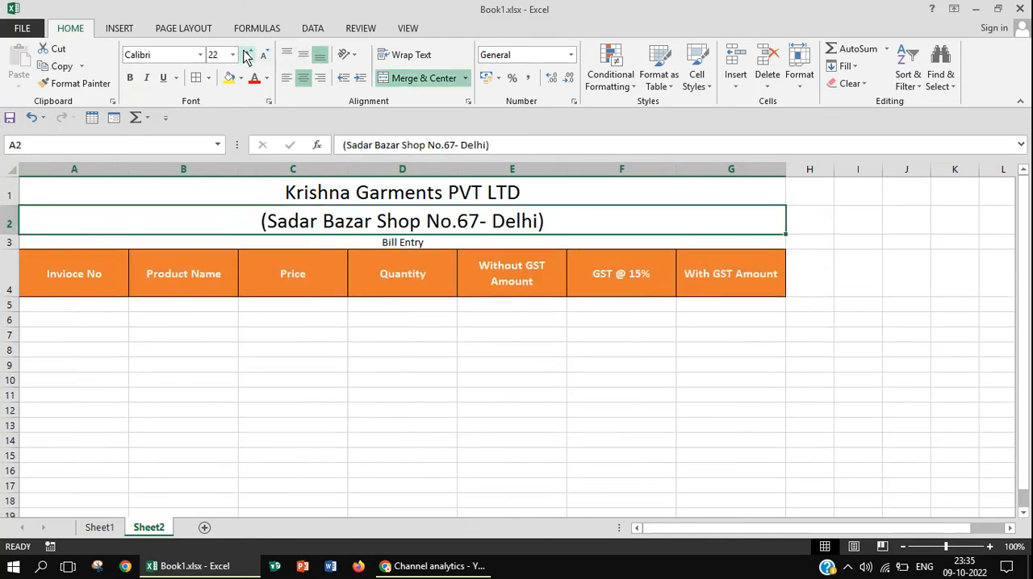
{"action": "left_click", "coordinate": [247, 55]}
{"action": "left_click", "coordinate": [247, 55]}
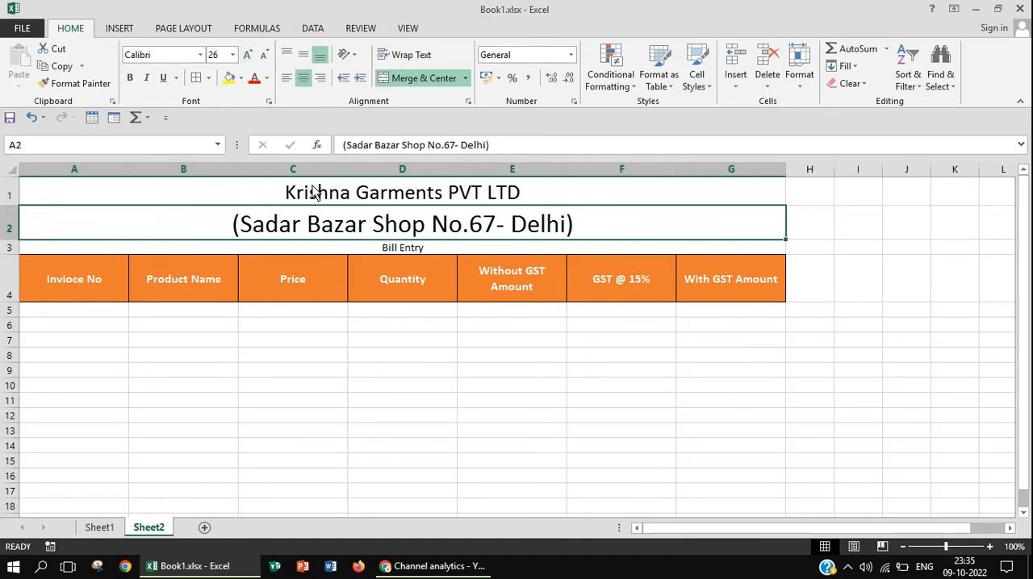
Adjust the font size of the company name in row 1 to 36
{"action": "left_click", "coordinate": [316, 193]}
{"action": "left_click", "coordinate": [247, 55]}
{"action": "left_click", "coordinate": [247, 55]}
{"action": "left_click", "coordinate": [247, 55]}
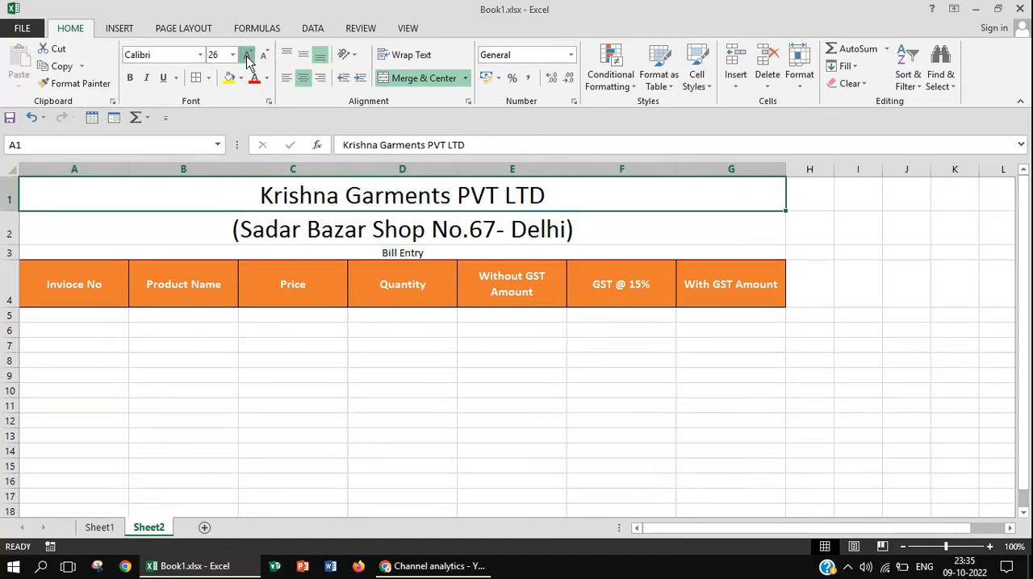
{"action": "left_click", "coordinate": [247, 55]}
{"action": "left_click", "coordinate": [247, 55]}
{"action": "left_click", "coordinate": [246, 55]}
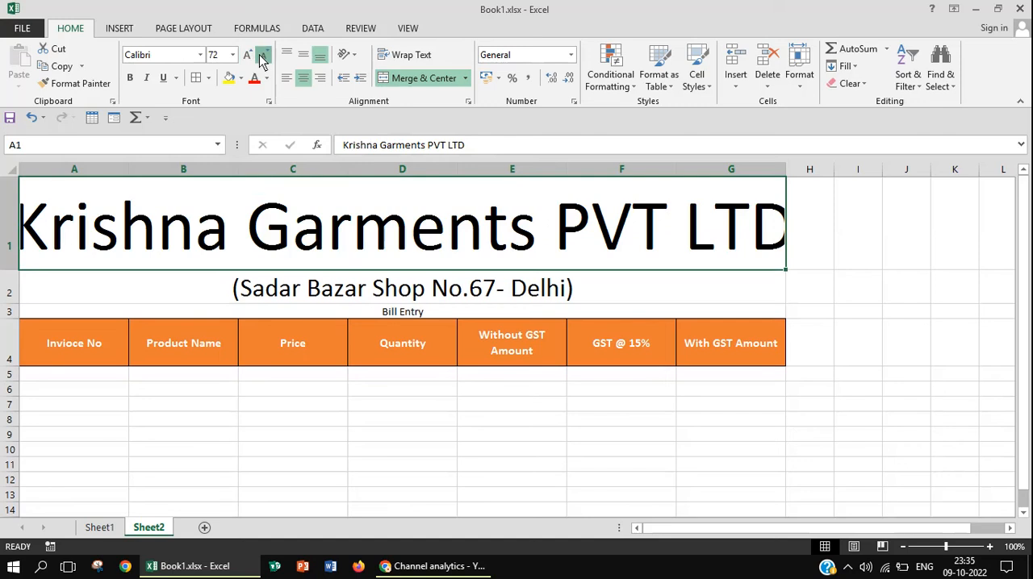
{"action": "left_click", "coordinate": [262, 56]}
{"action": "left_click", "coordinate": [262, 56]}
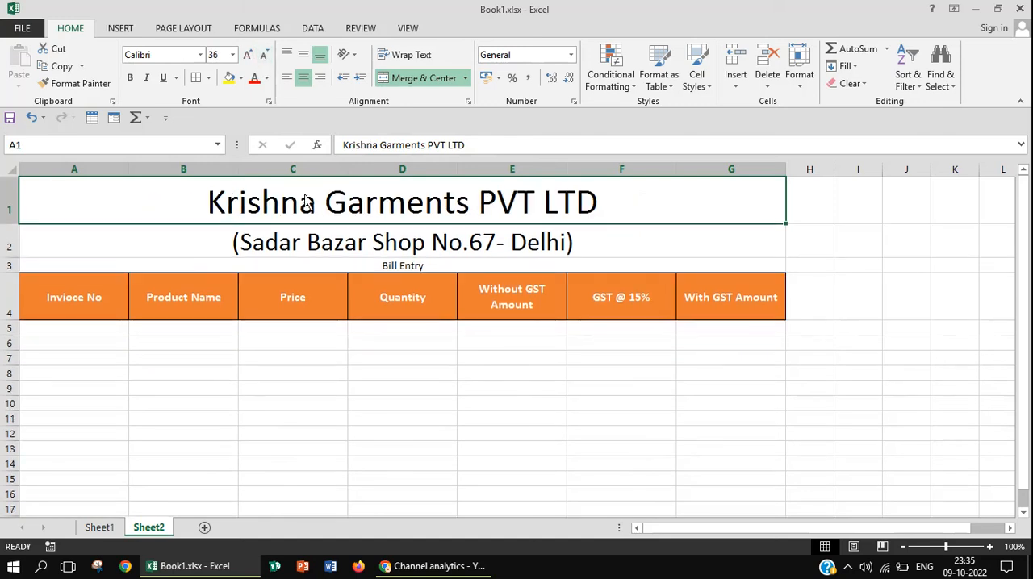
Enlarge the "Bill Entry" heading in row 3 to font size 18
{"action": "left_click", "coordinate": [327, 269]}
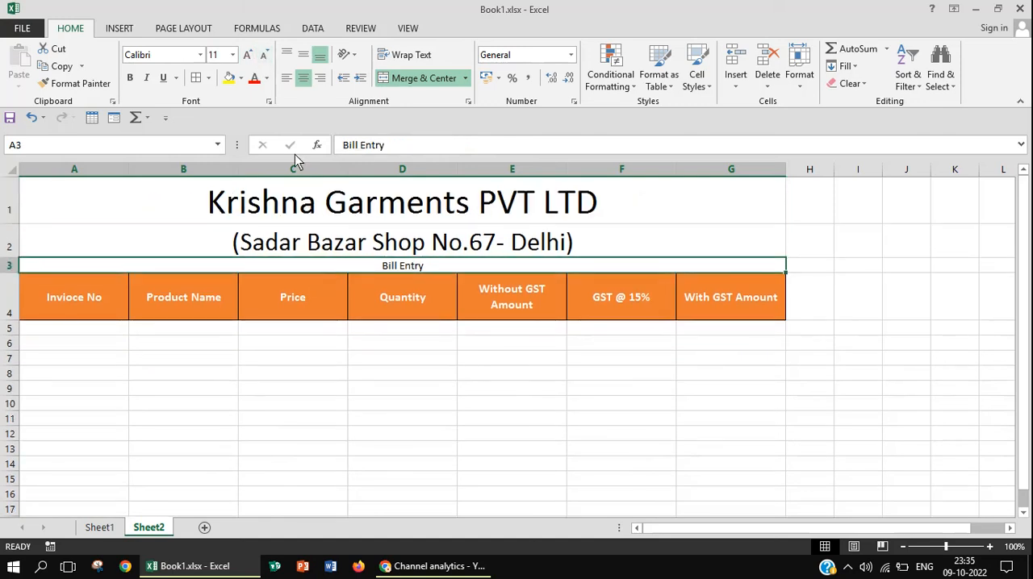
{"action": "left_click", "coordinate": [247, 56]}
{"action": "left_click", "coordinate": [248, 57]}
{"action": "left_click", "coordinate": [248, 56]}
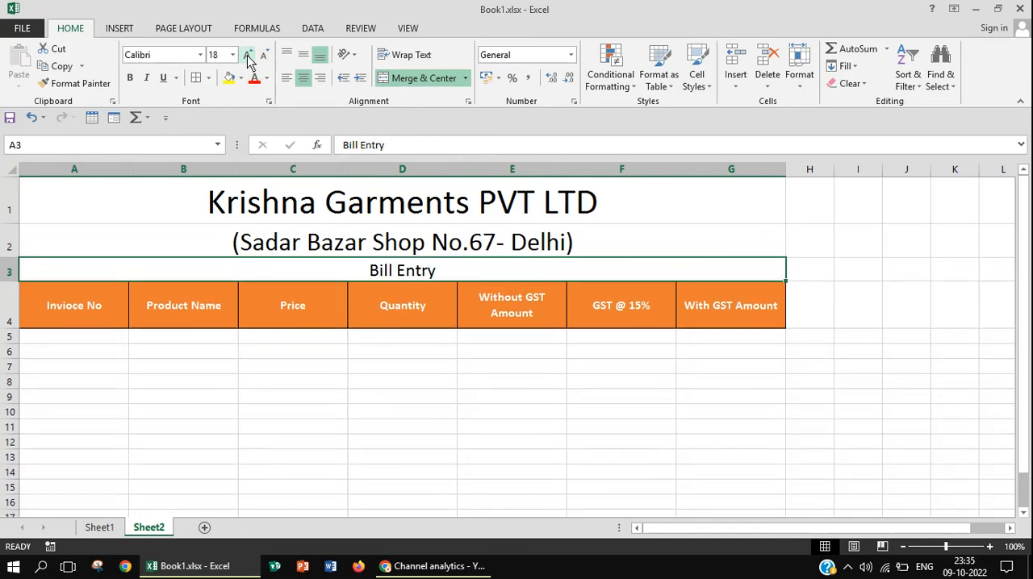
Enlarge the "Bill Entry" heading in row 3 to font size 24
{"action": "left_click", "coordinate": [248, 56]}
{"action": "left_click", "coordinate": [248, 57]}
{"action": "left_click", "coordinate": [248, 57]}
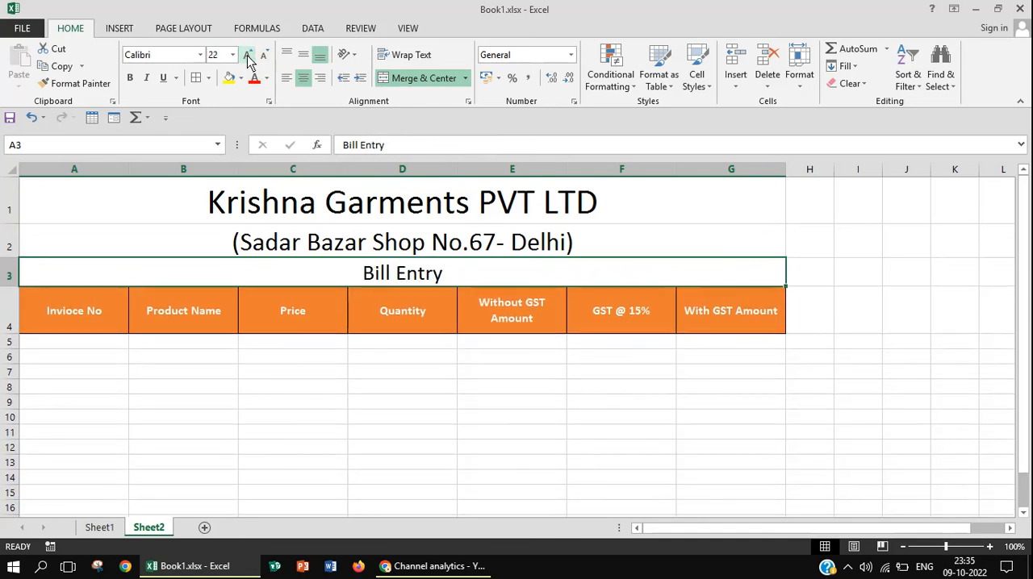
{"action": "left_click", "coordinate": [247, 57]}
Set the font size of the column headers in A4:G4 to 16
{"action": "left_click", "coordinate": [68, 320]}
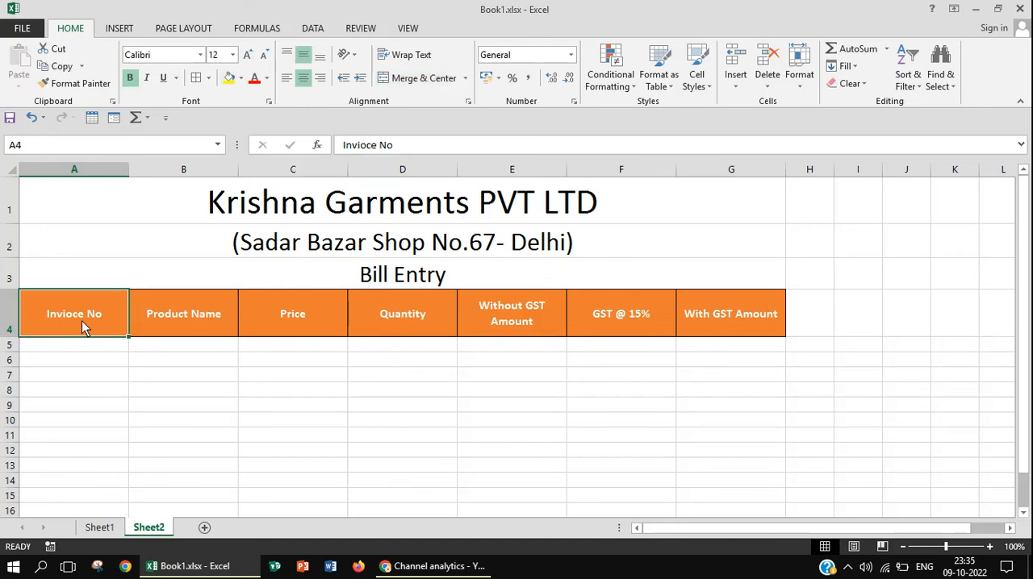
{"action": "left_click_drag", "start_coordinate": [81, 321], "coordinate": [689, 303]}
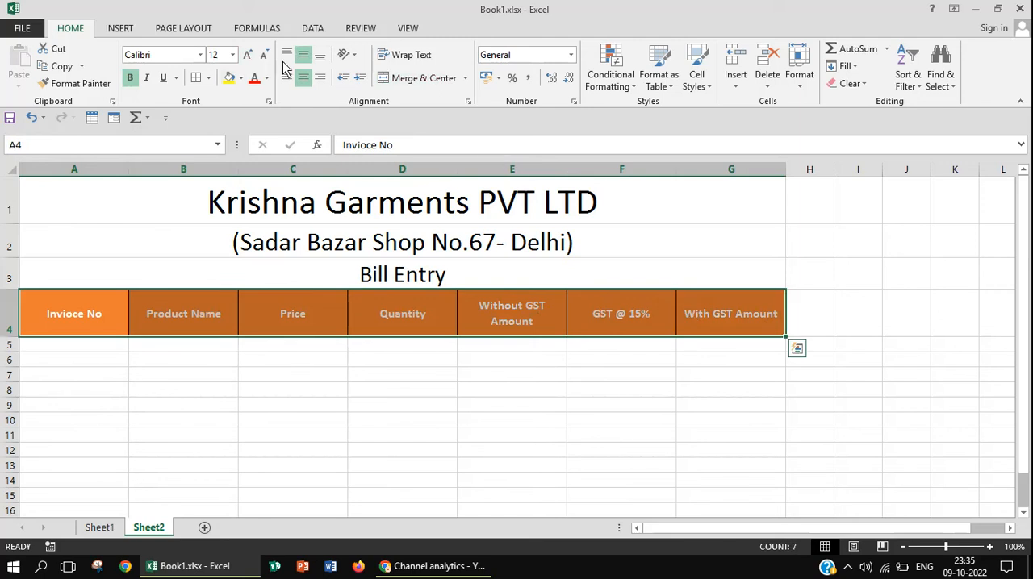
{"action": "left_click", "coordinate": [248, 55]}
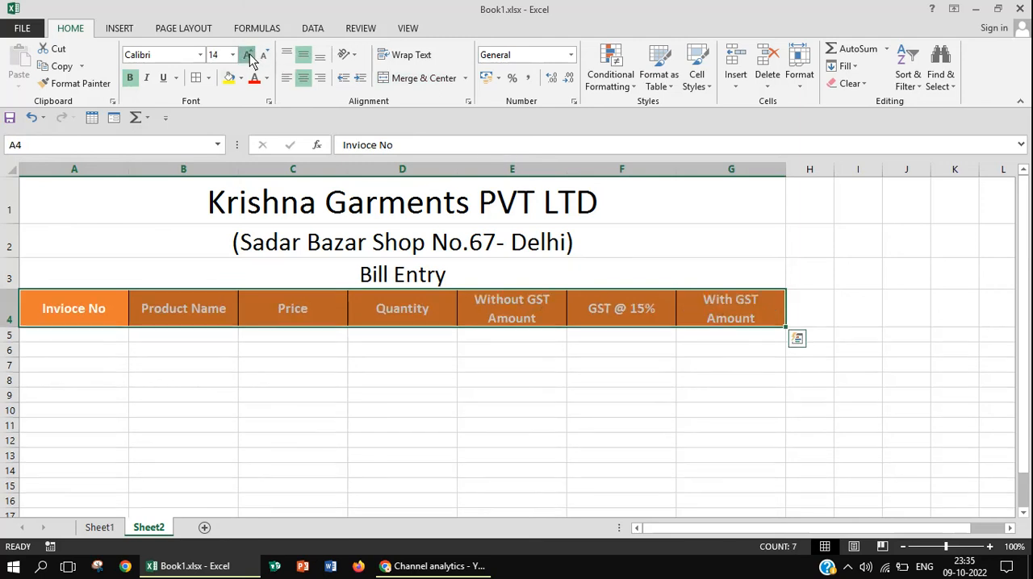
{"action": "left_click", "coordinate": [249, 57]}
{"action": "left_click", "coordinate": [249, 57]}
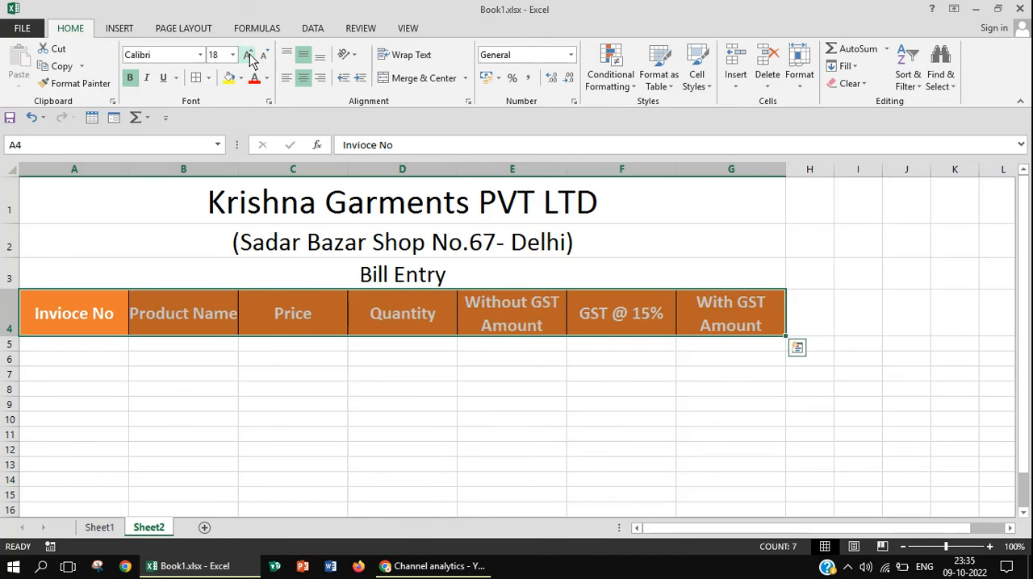
{"action": "left_click", "coordinate": [263, 55]}
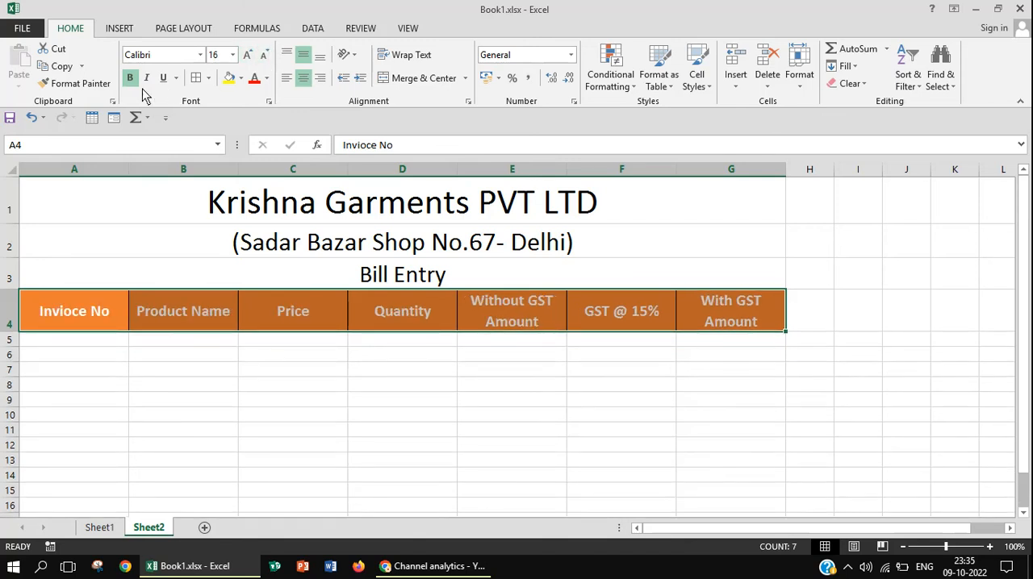
Make the company name, the shop address and the "Bill Entry" heading in rows 1 to 3 bold
{"action": "left_click", "coordinate": [230, 202]}
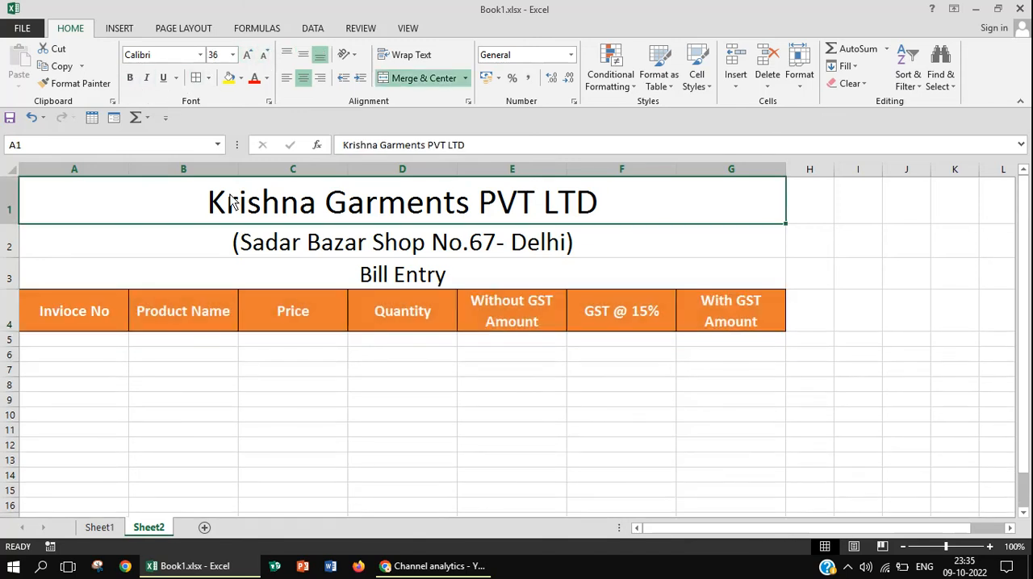
{"action": "left_click", "coordinate": [130, 79]}
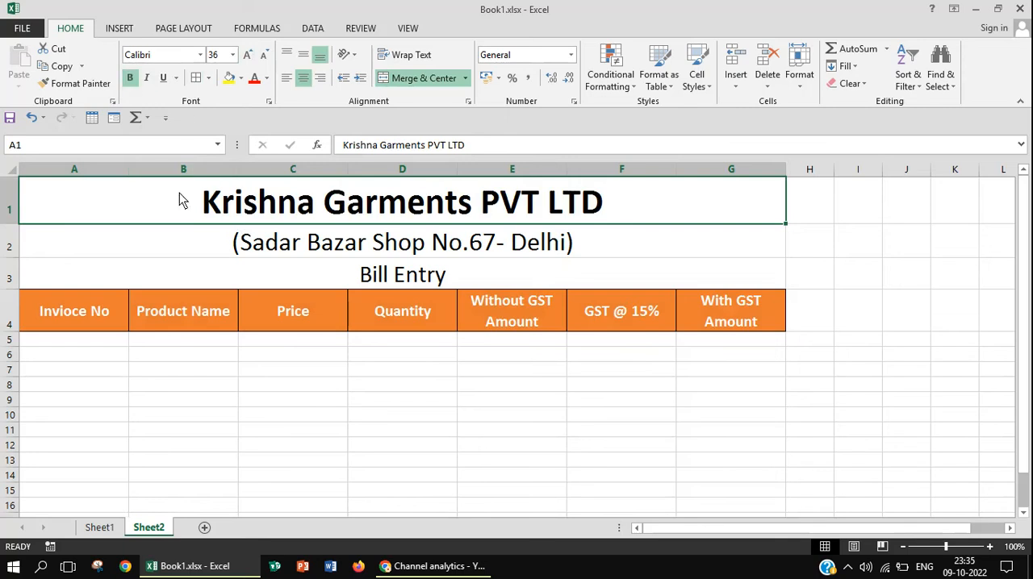
{"action": "left_click", "coordinate": [208, 246]}
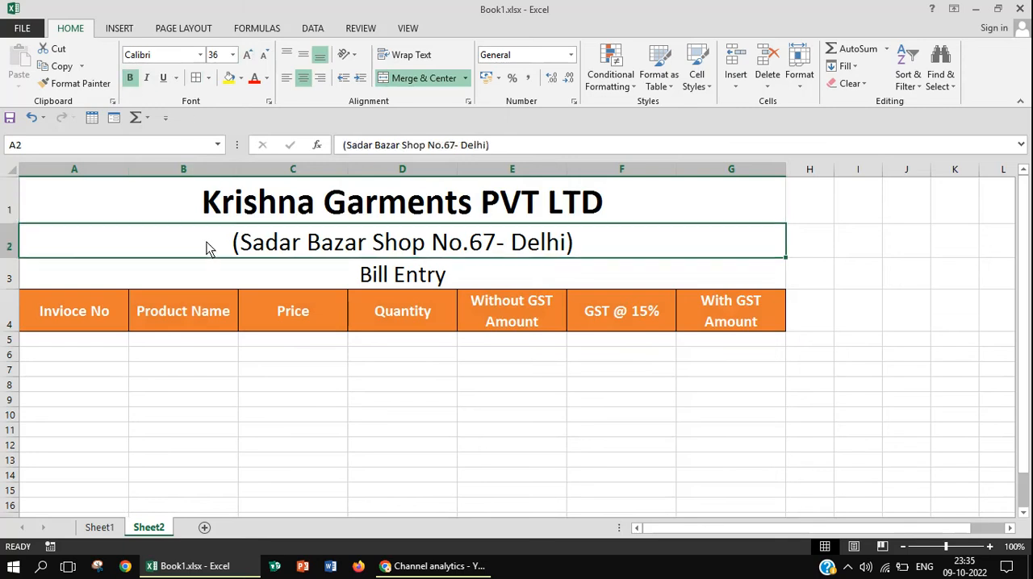
{"action": "left_click", "coordinate": [130, 77]}
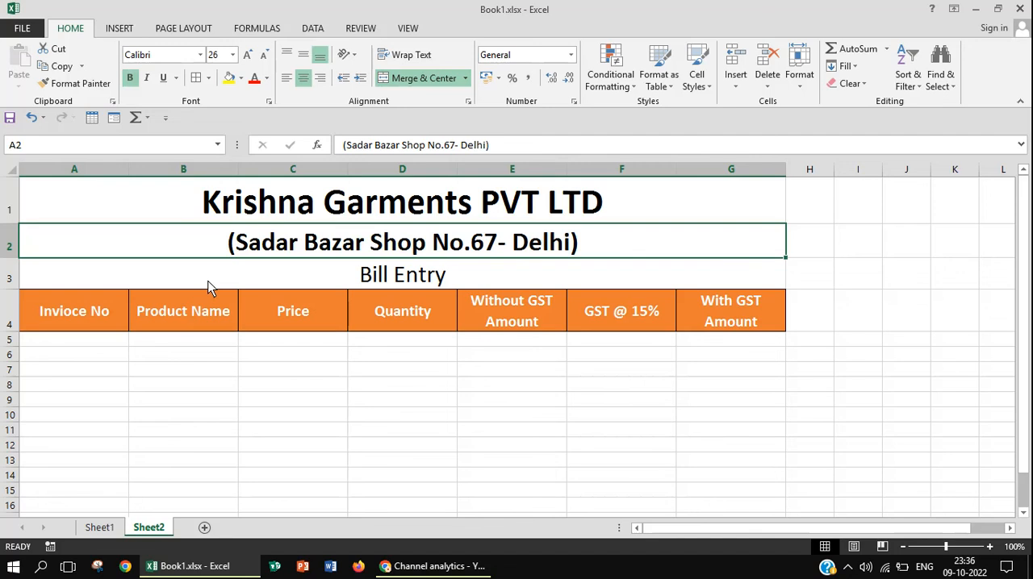
{"action": "left_click", "coordinate": [208, 284]}
{"action": "left_click", "coordinate": [131, 78]}
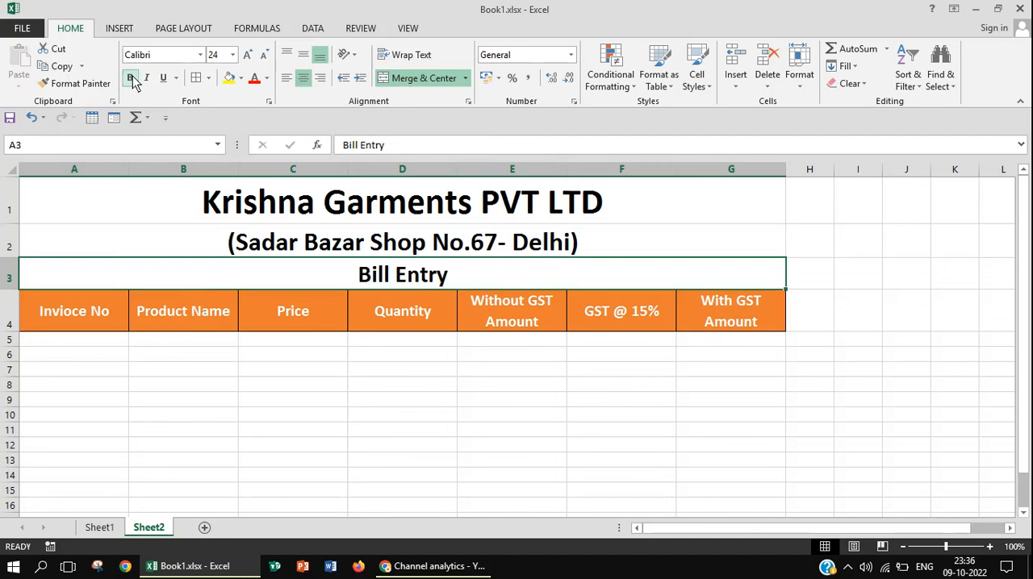
Apply the Accent5 cell style to the merged company name cell in row 1
{"action": "left_click", "coordinate": [476, 215]}
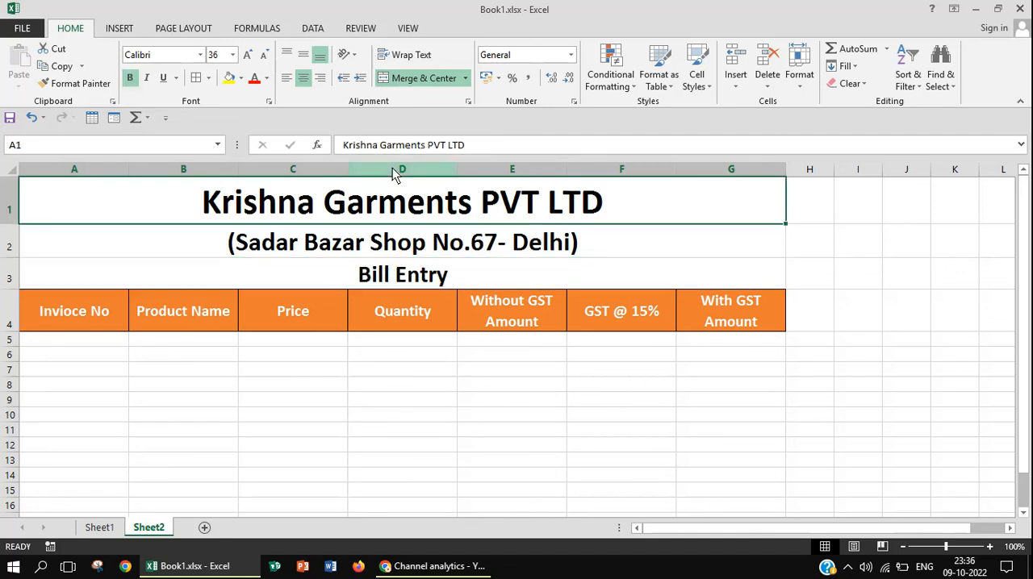
{"action": "left_click", "coordinate": [703, 86]}
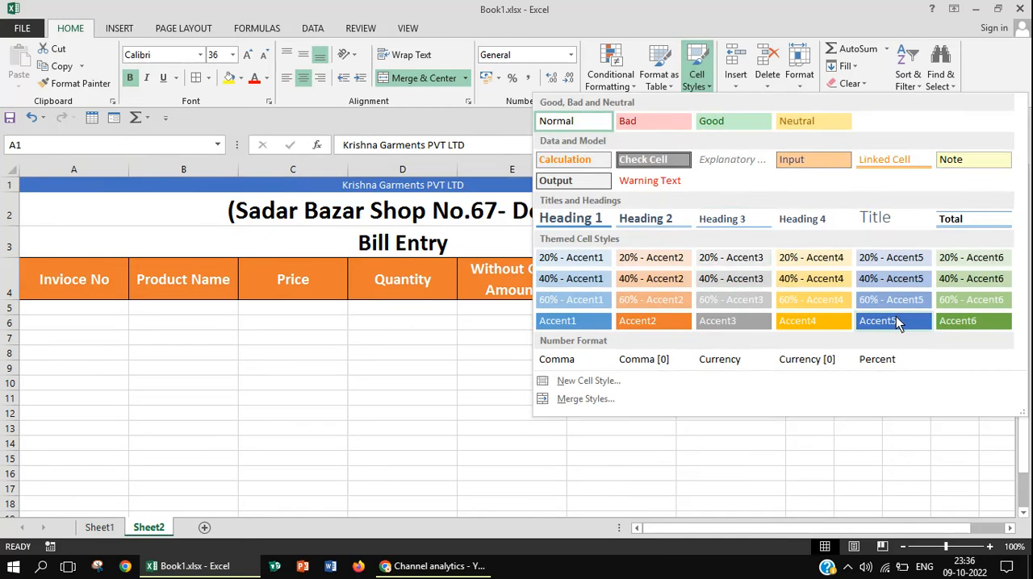
{"action": "left_click", "coordinate": [895, 321]}
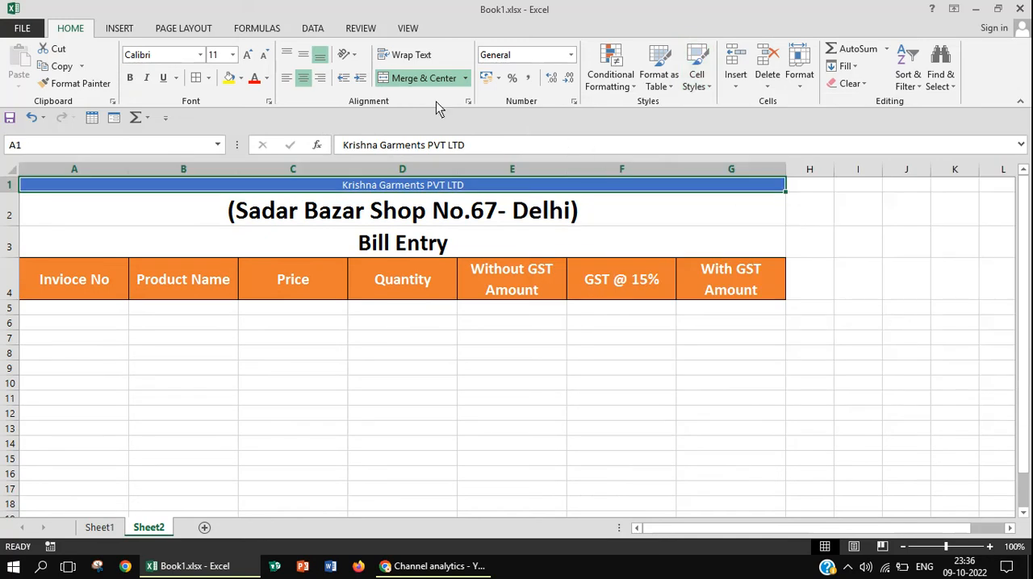
Set the font size of the company name in row 1 to 36 again
{"action": "left_click", "coordinate": [247, 60]}
{"action": "left_click", "coordinate": [247, 61]}
{"action": "left_click", "coordinate": [247, 60]}
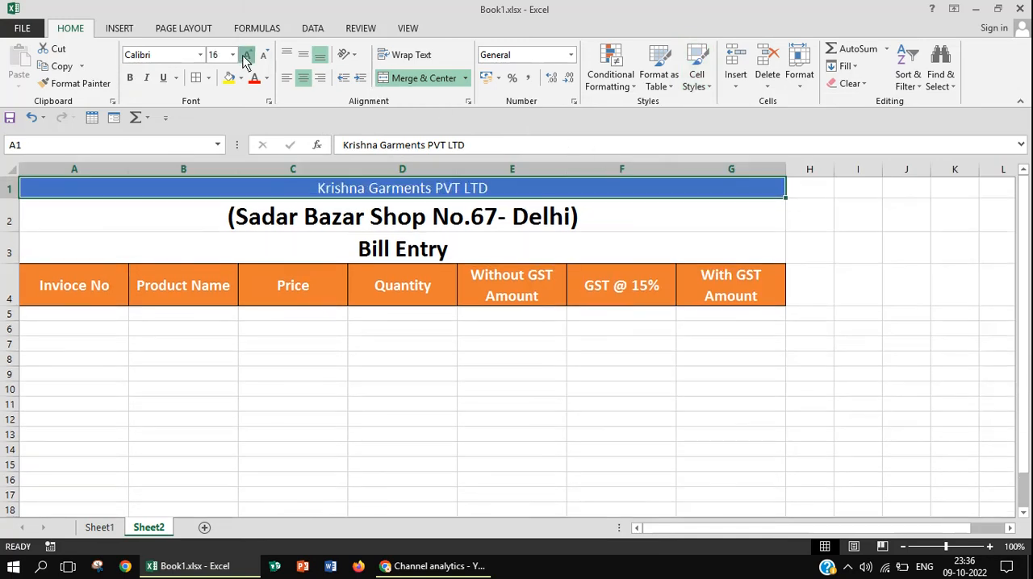
{"action": "left_click", "coordinate": [246, 61]}
{"action": "left_click", "coordinate": [247, 60]}
{"action": "left_click", "coordinate": [247, 61]}
{"action": "left_click", "coordinate": [247, 60]}
{"action": "left_click", "coordinate": [247, 60]}
{"action": "left_click", "coordinate": [247, 61]}
{"action": "left_click", "coordinate": [247, 61]}
{"action": "left_click", "coordinate": [247, 61]}
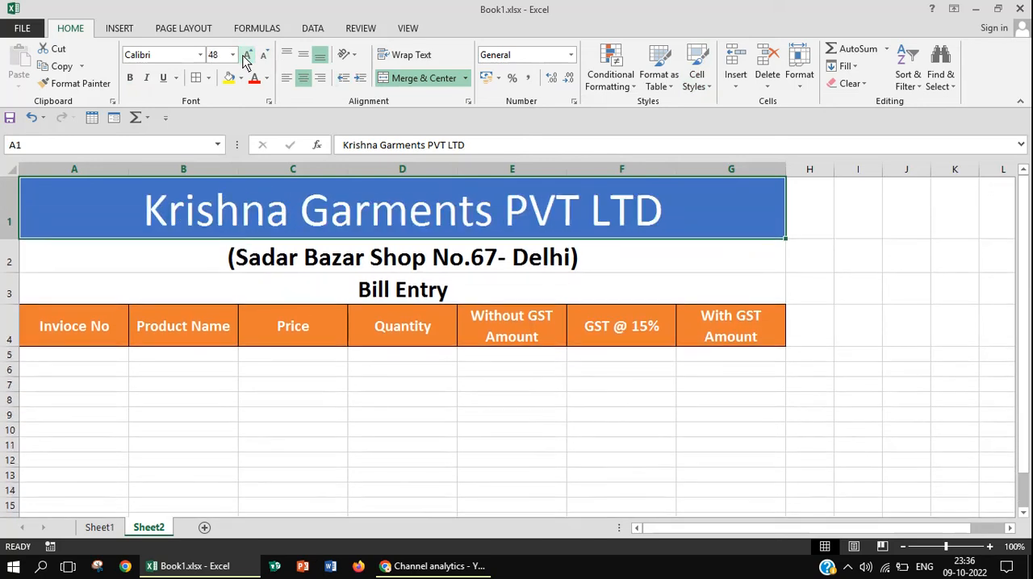
{"action": "left_click", "coordinate": [261, 58]}
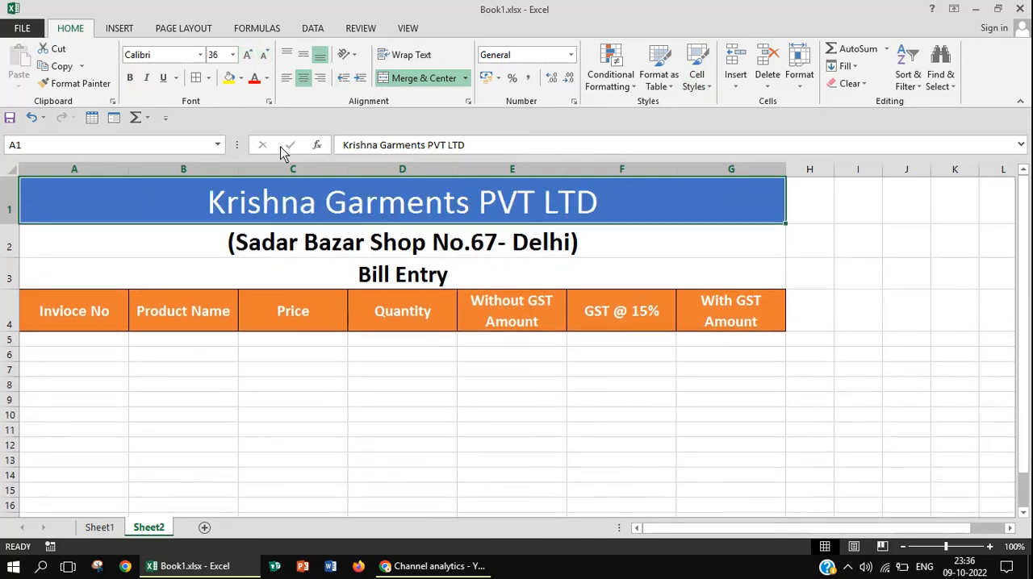
Fill the shop address cell in row 2 with standard orange and the "Bill Entry" cell in row 3 with gray
{"action": "left_click", "coordinate": [272, 247]}
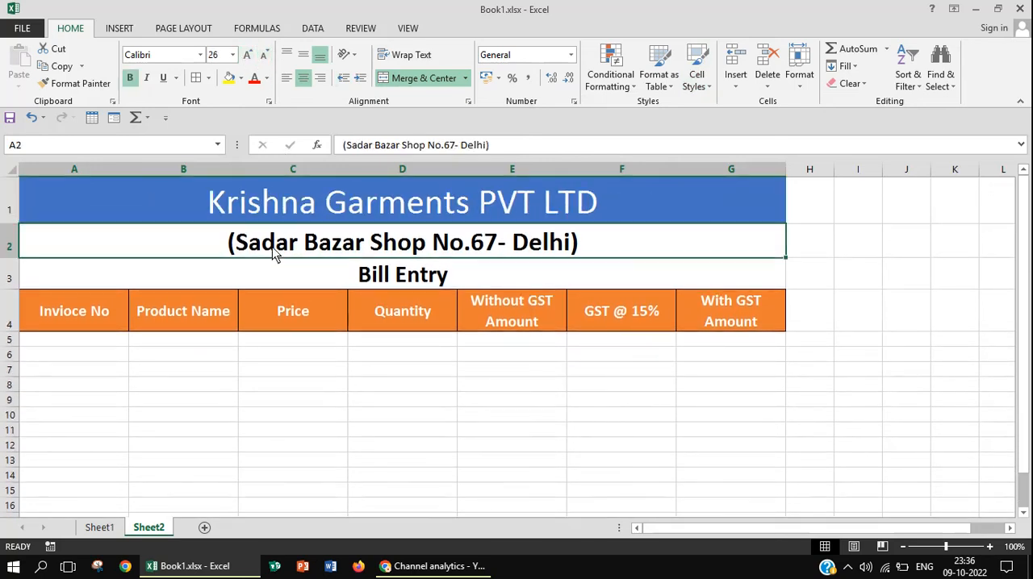
{"action": "left_click", "coordinate": [241, 78]}
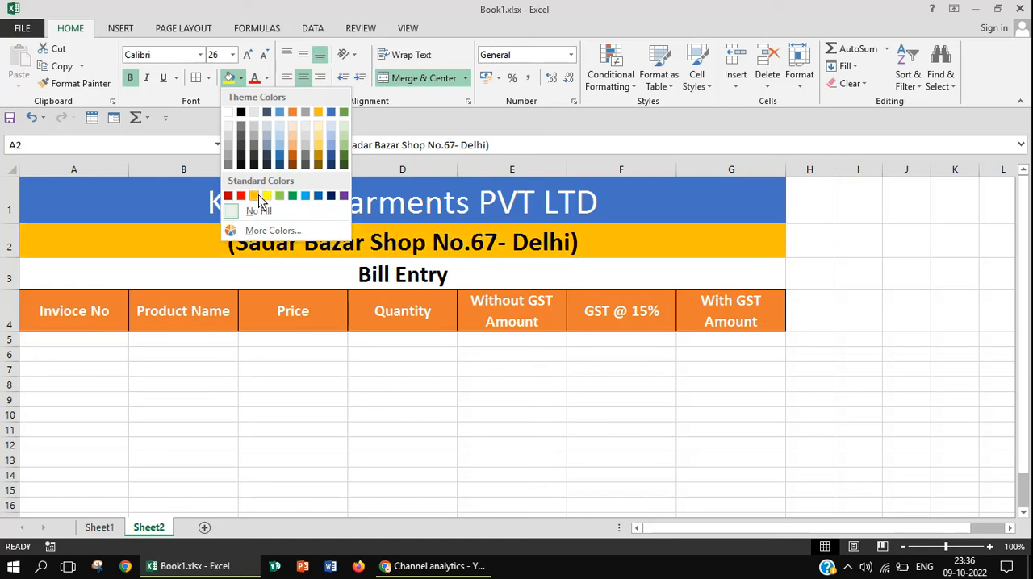
{"action": "left_click", "coordinate": [253, 196]}
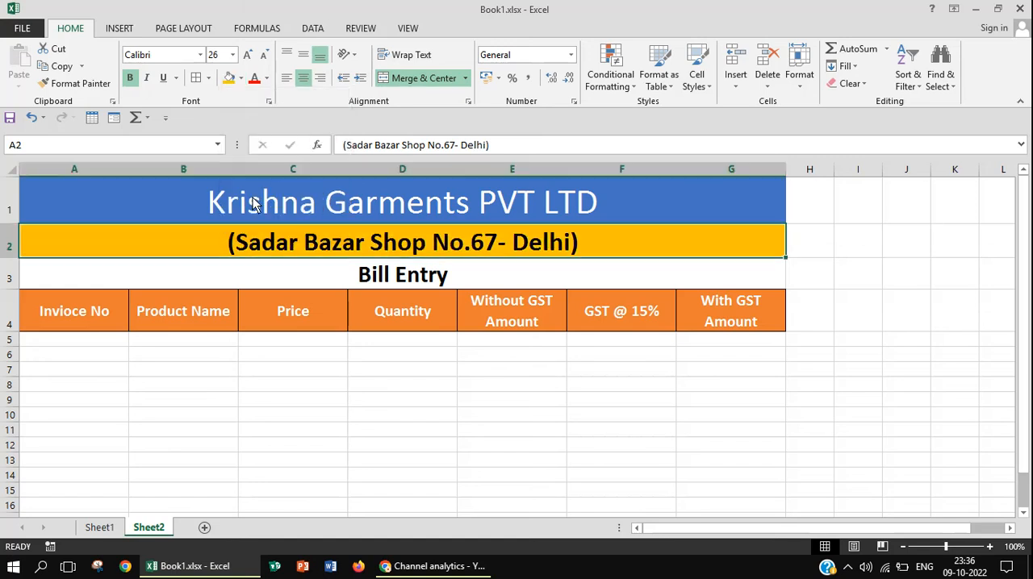
{"action": "left_click", "coordinate": [247, 278]}
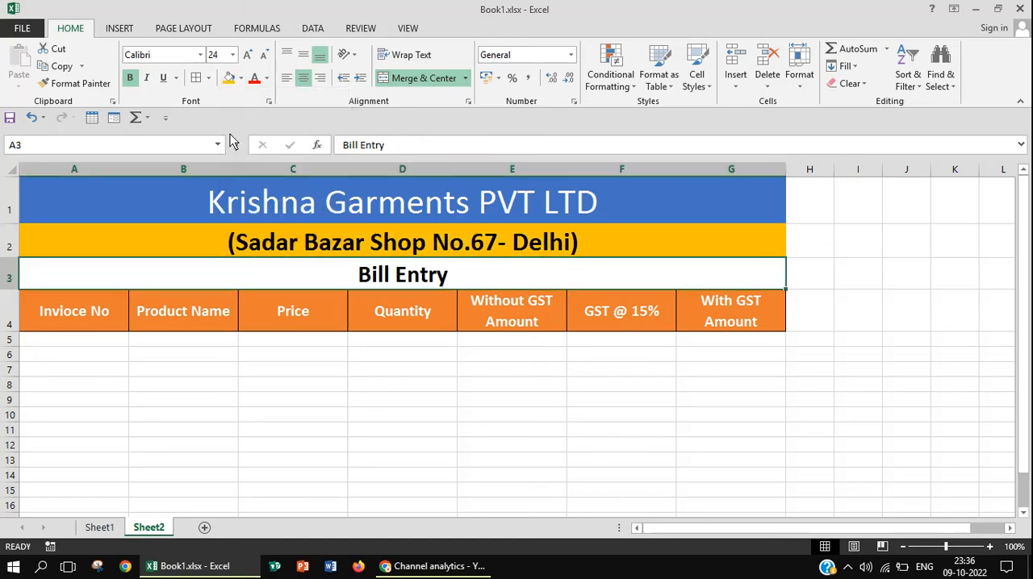
{"action": "left_click", "coordinate": [240, 78]}
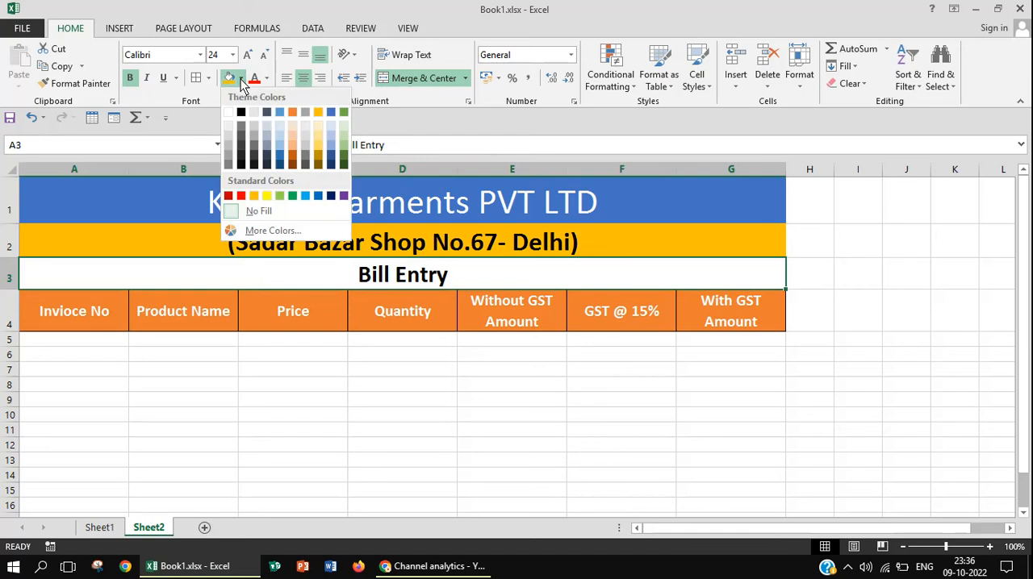
{"action": "left_click", "coordinate": [229, 158]}
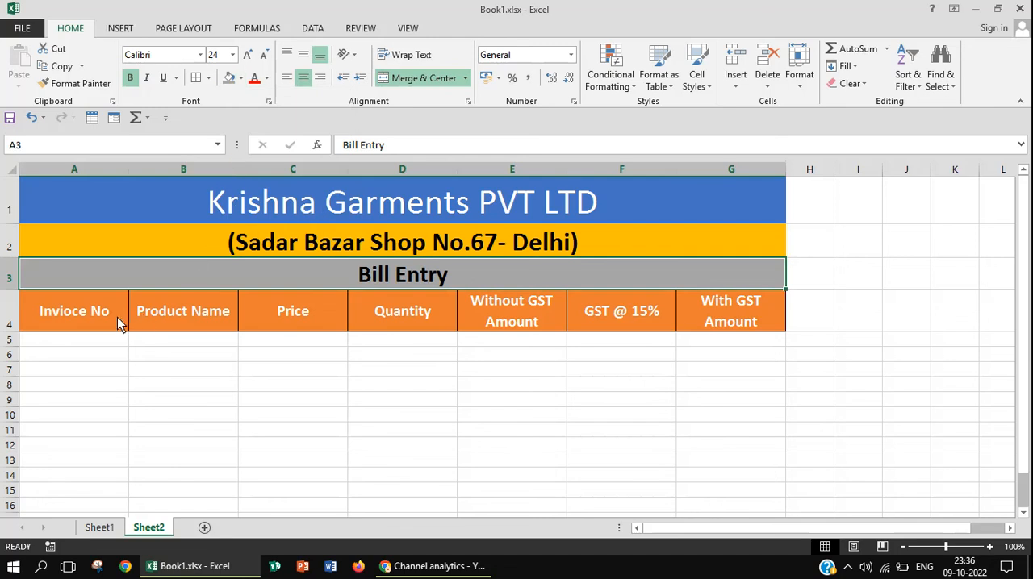
Enter invoice numbers 12345 in A5 and 12346 in A6, and extend the series down to A13
{"action": "left_click", "coordinate": [98, 348]}
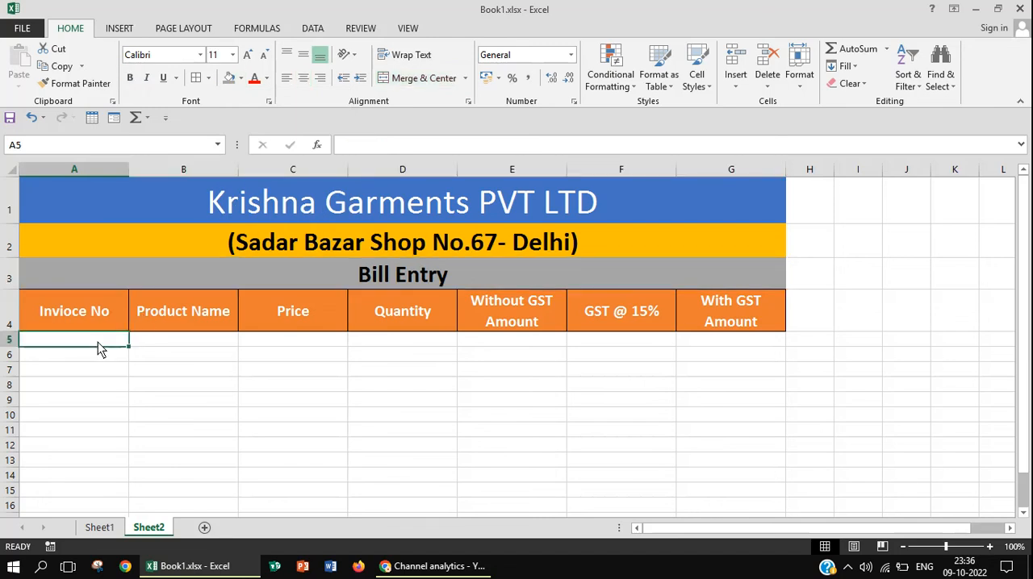
{"action": "type", "text": "1234"}
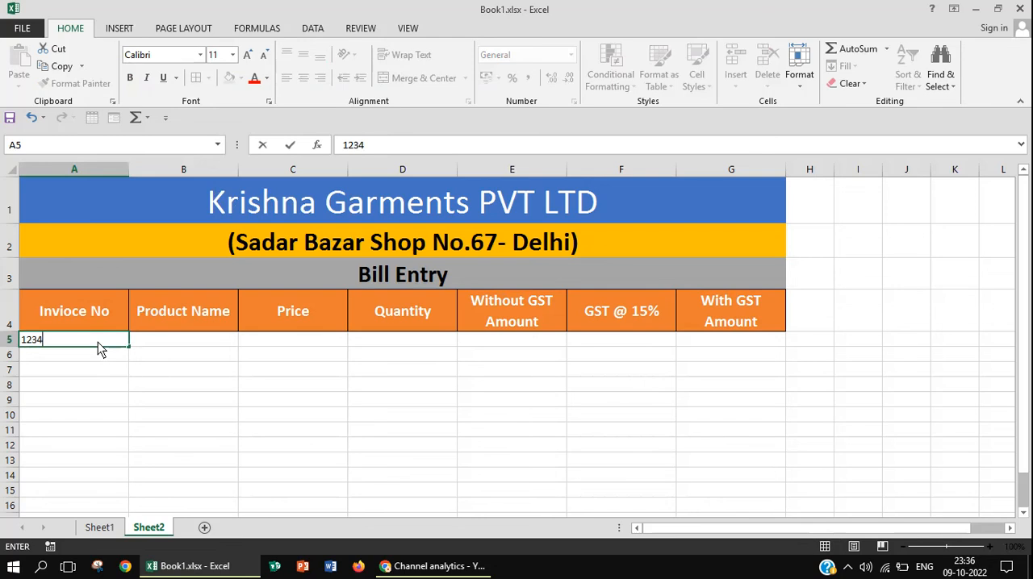
{"action": "type", "text": "5"}
{"action": "left_click", "coordinate": [108, 356]}
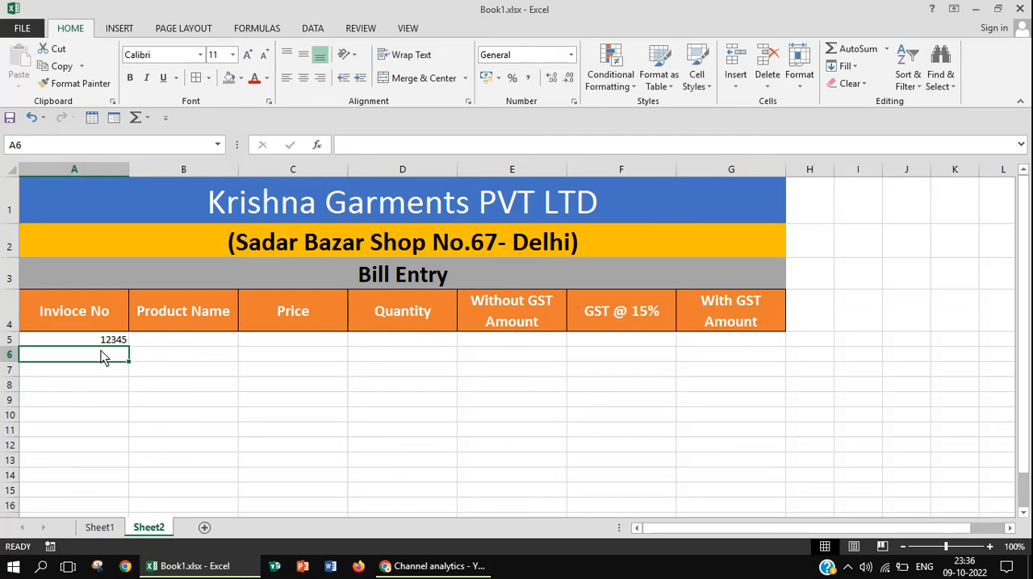
{"action": "type", "text": "1234"}
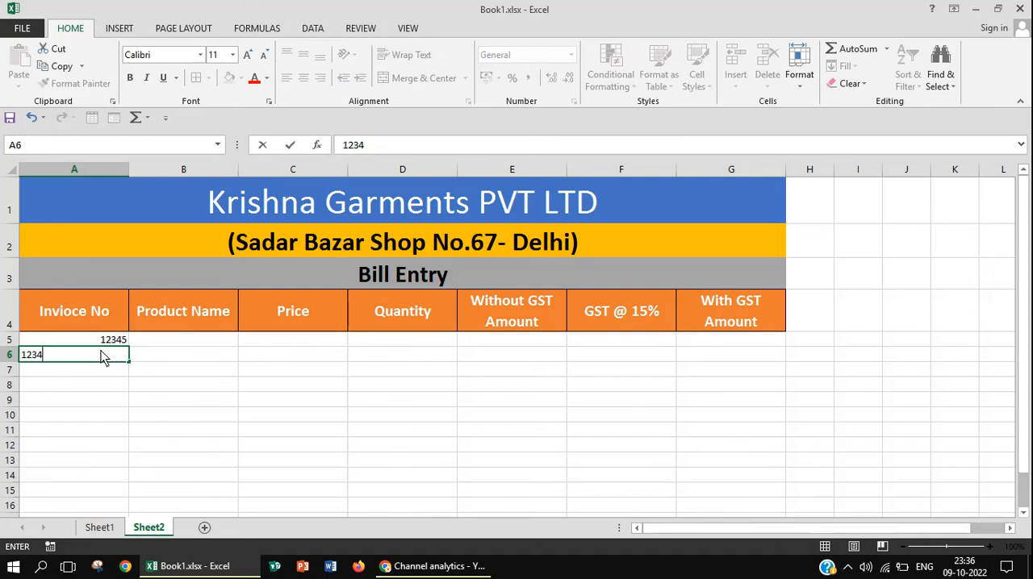
{"action": "type", "text": "6"}
{"action": "left_click", "coordinate": [118, 343]}
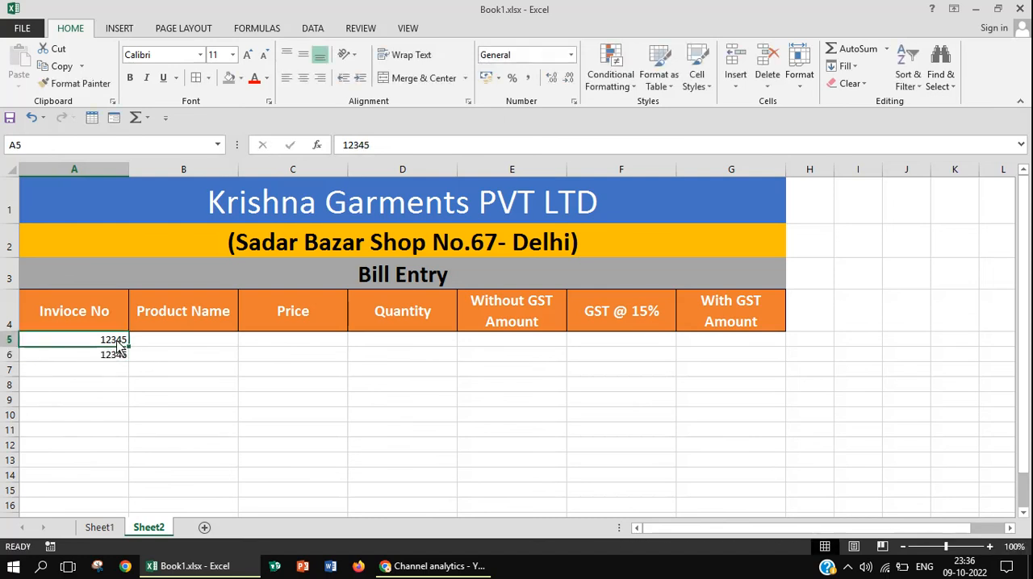
{"action": "left_click_drag", "start_coordinate": [117, 343], "coordinate": [127, 466]}
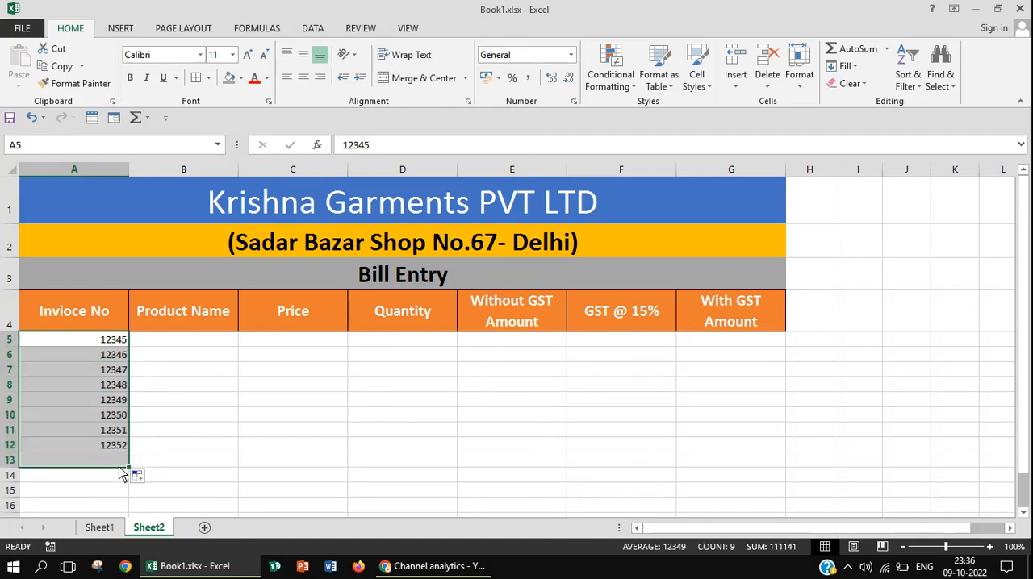
Enter the product names Shirt, Pant and jeens in cells B5, B6 and B7
{"action": "left_click", "coordinate": [187, 346]}
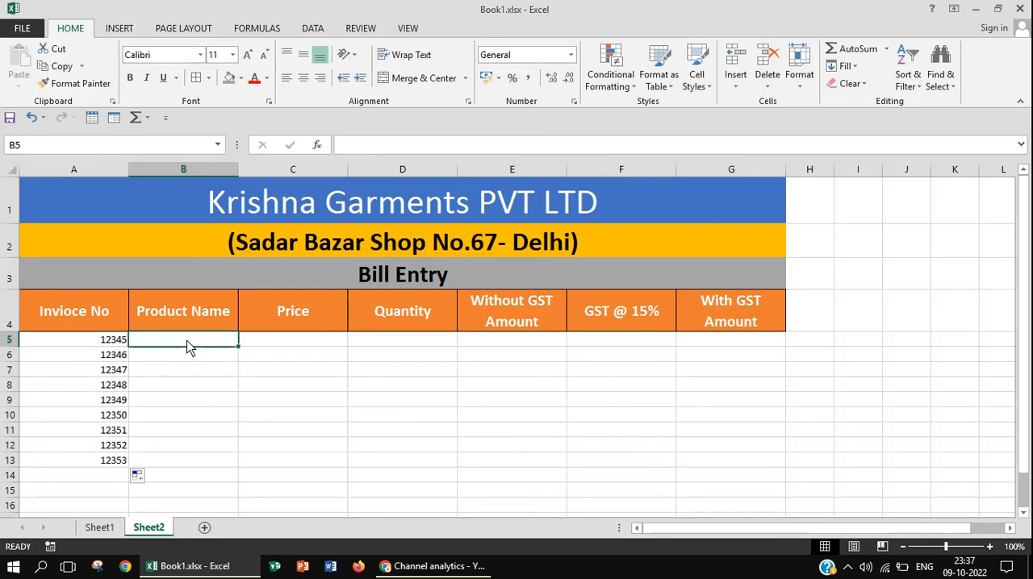
{"action": "type", "text": "Shirt"}
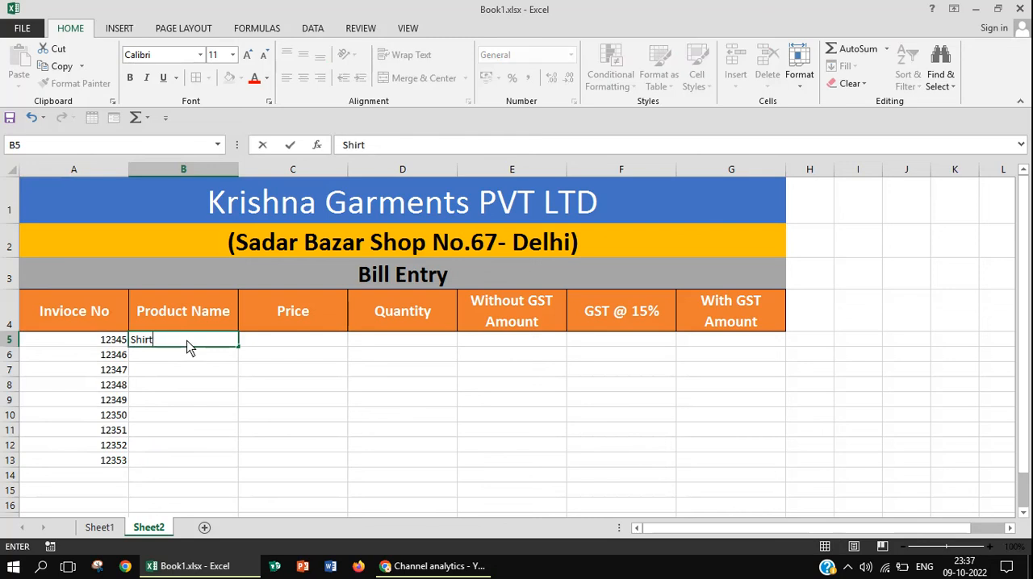
{"action": "key", "text": "Return"}
{"action": "type", "text": "p"}
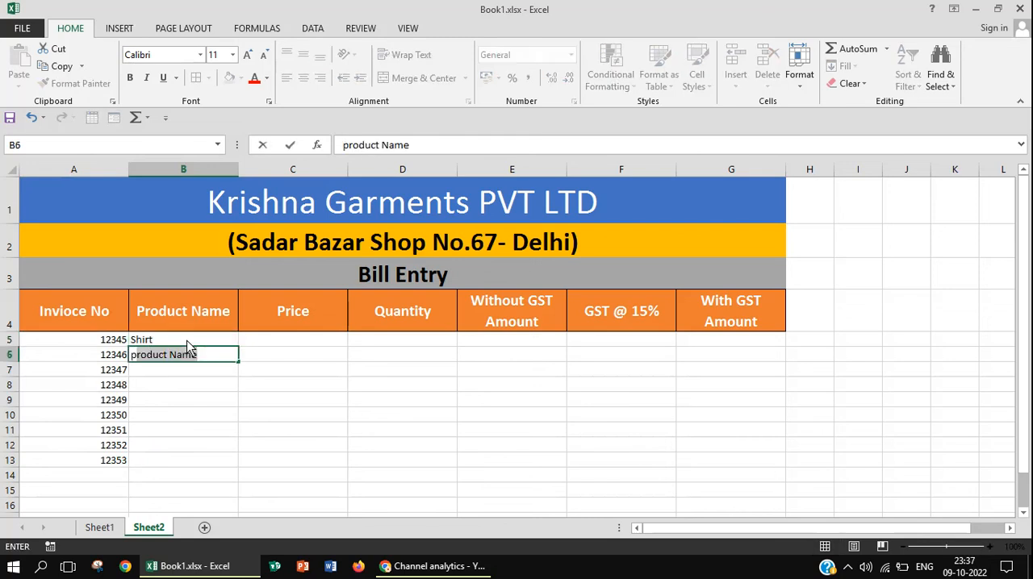
{"action": "key", "text": "BackSpace"}
{"action": "key", "text": "BackSpace"}
{"action": "type", "text": "Pant"}
{"action": "key", "text": "Return"}
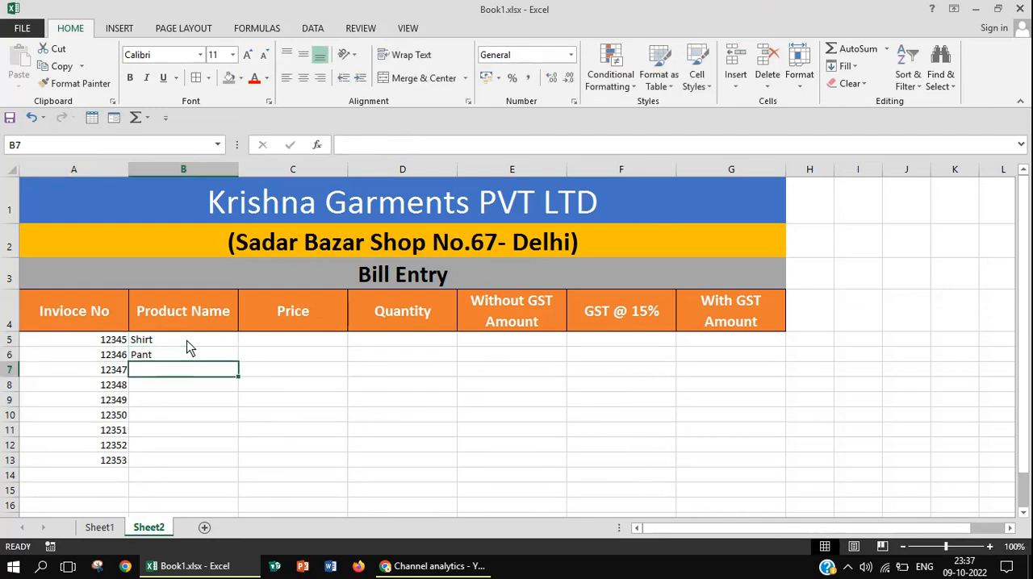
{"action": "type", "text": "jeens"}
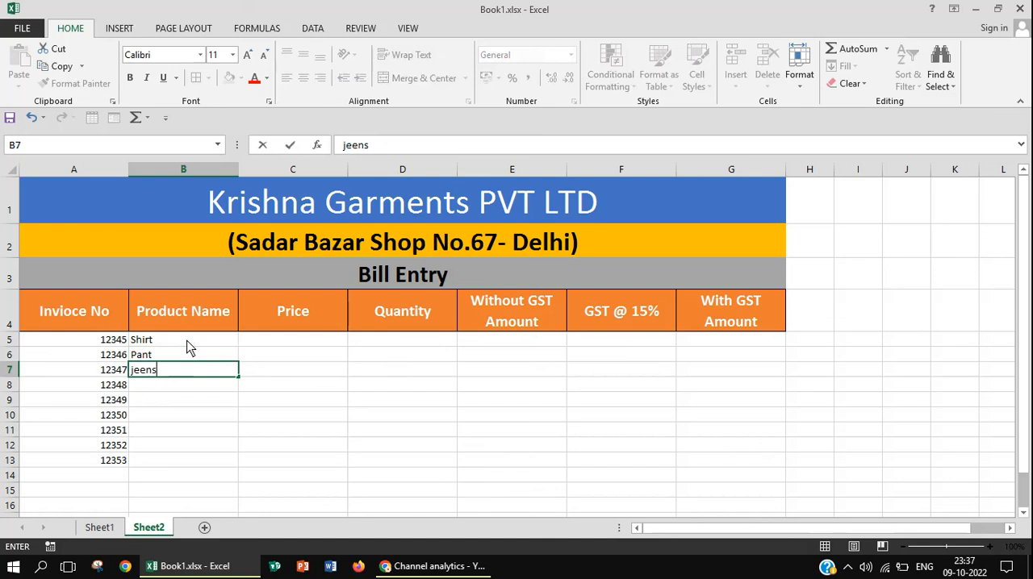
{"action": "key", "text": "Return"}
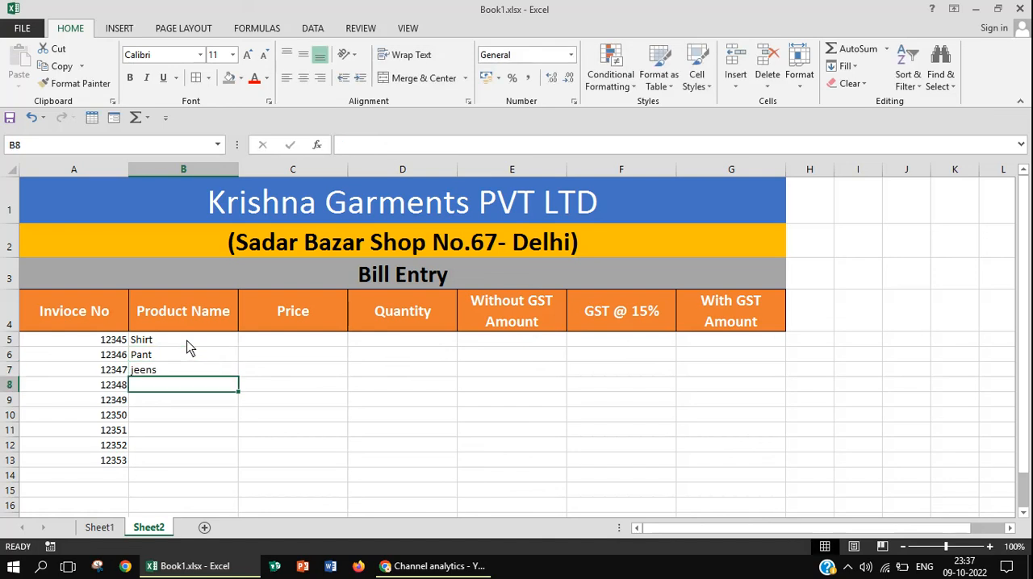
Enter the product names Jeens pant in cell B8 and Kurta in cell B9
{"action": "type", "text": "Jen"}
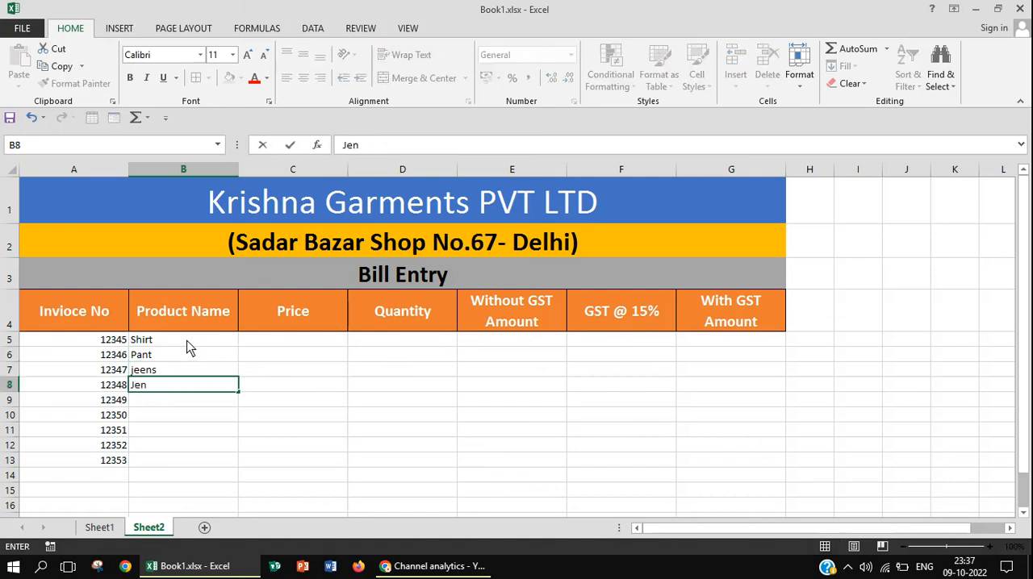
{"action": "key", "text": "BackSpace"}
{"action": "type", "text": "ens pant"}
{"action": "key", "text": "Return"}
{"action": "type", "text": "Kr"}
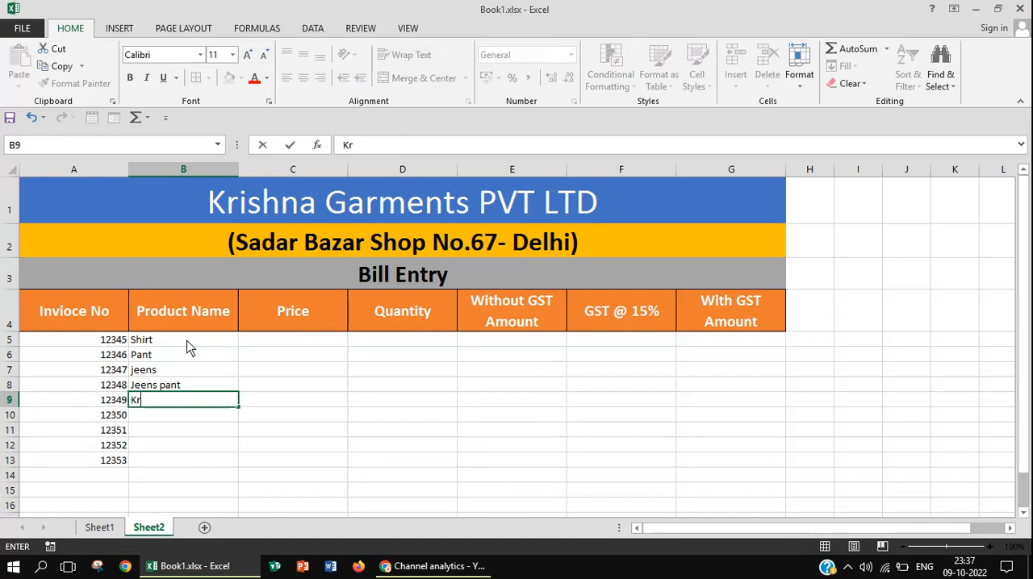
{"action": "key", "text": "BackSpace"}
{"action": "type", "text": "urta"}
{"action": "key", "text": "Return"}
Copy the product names in B5:B9 to the cells starting at B10, and clear the extra Kurta entry in B14
{"action": "left_click_drag", "start_coordinate": [188, 343], "coordinate": [191, 410]}
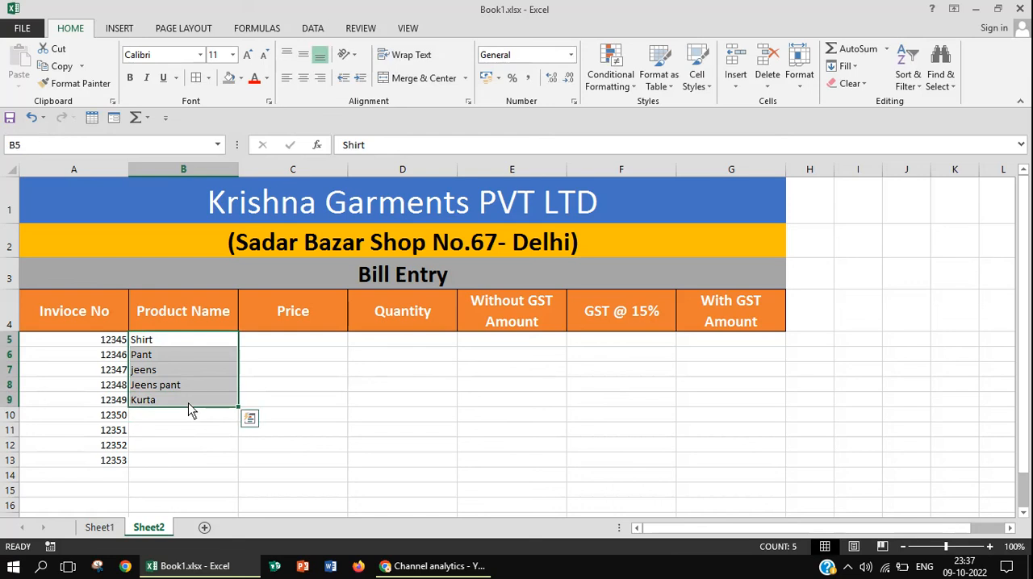
{"action": "key", "text": "ctrl+c"}
{"action": "key", "text": "Down"}
{"action": "key", "text": "Down"}
{"action": "key", "text": "Down"}
{"action": "key", "text": "Down"}
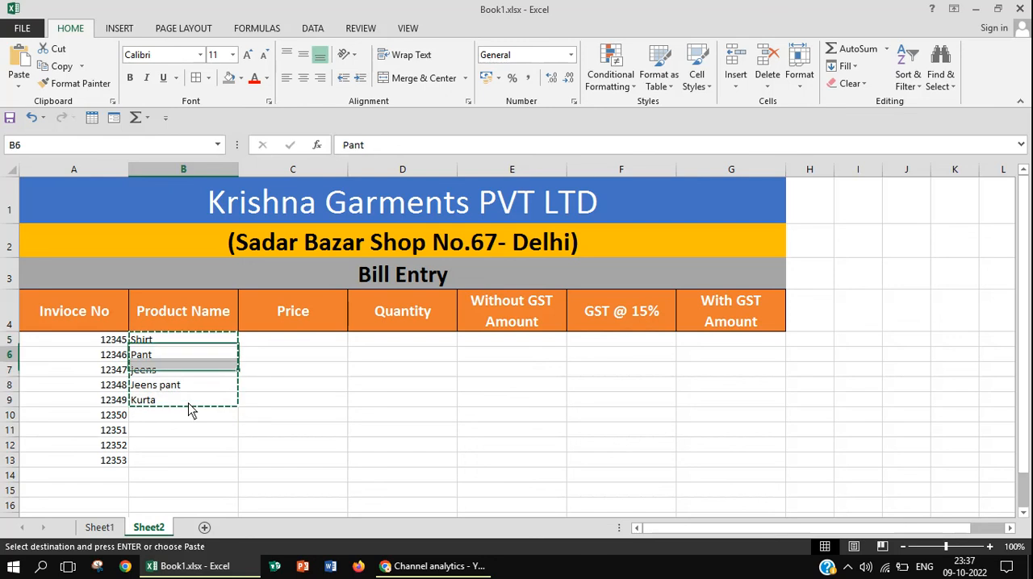
{"action": "key", "text": "Down"}
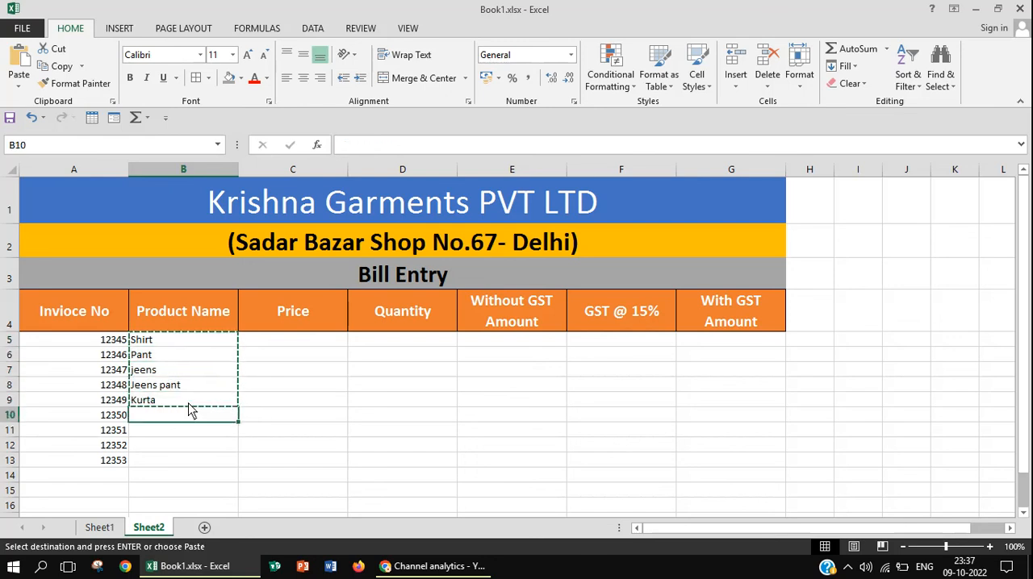
{"action": "key", "text": "Return"}
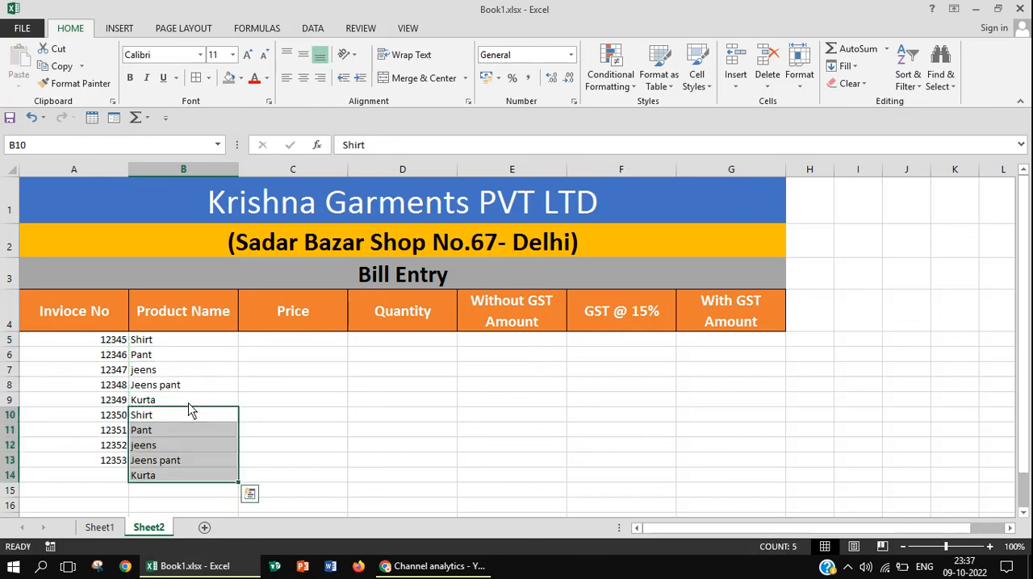
{"action": "left_click", "coordinate": [187, 482]}
{"action": "left_click", "coordinate": [187, 482]}
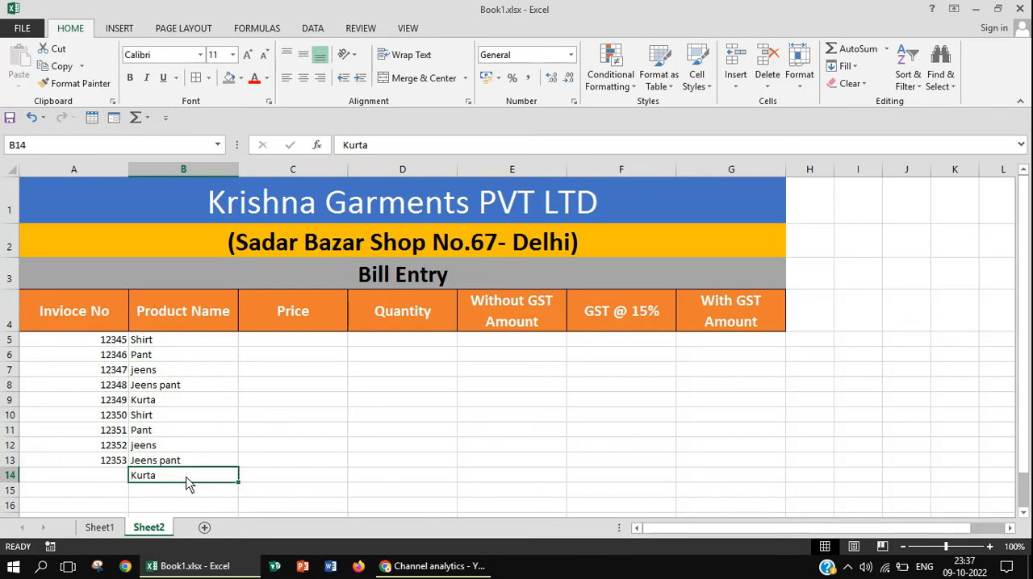
{"action": "key", "text": "Delete"}
Enter the prices 550, 450, 350, 650 and 750 in cells C5 to C9
{"action": "left_click", "coordinate": [288, 342]}
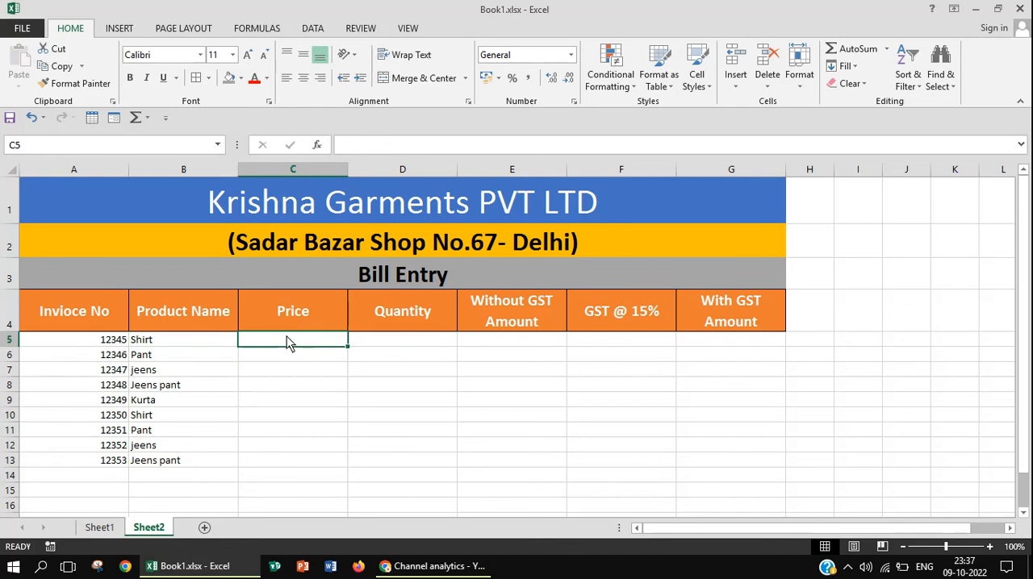
{"action": "type", "text": "55"}
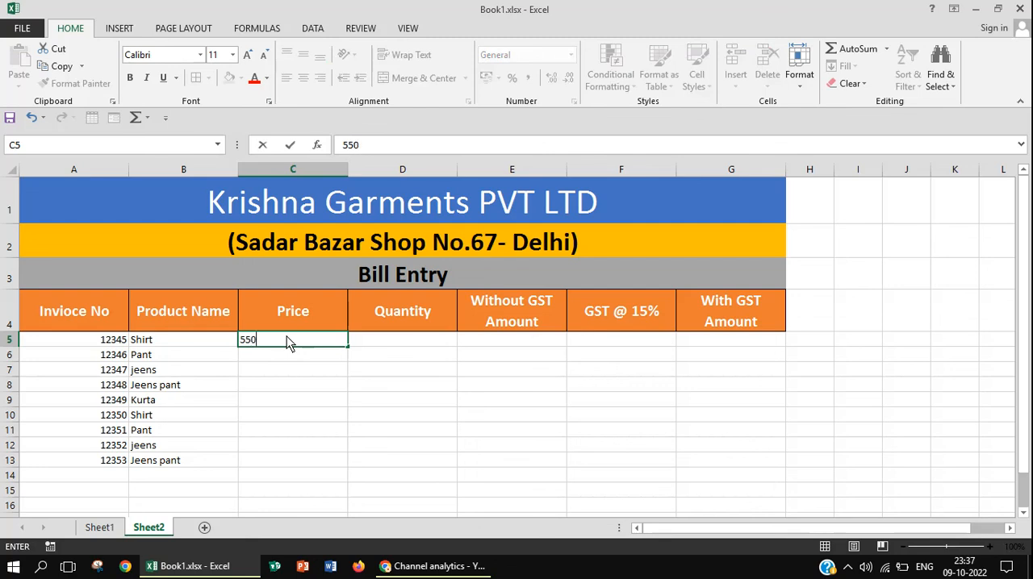
{"action": "type", "text": "0"}
{"action": "key", "text": "Return"}
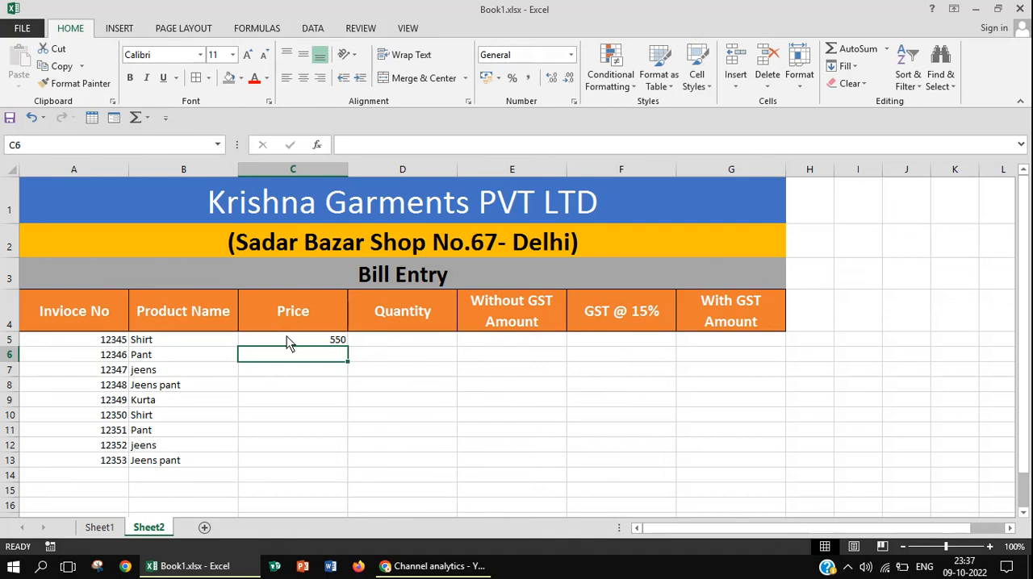
{"action": "type", "text": "450"}
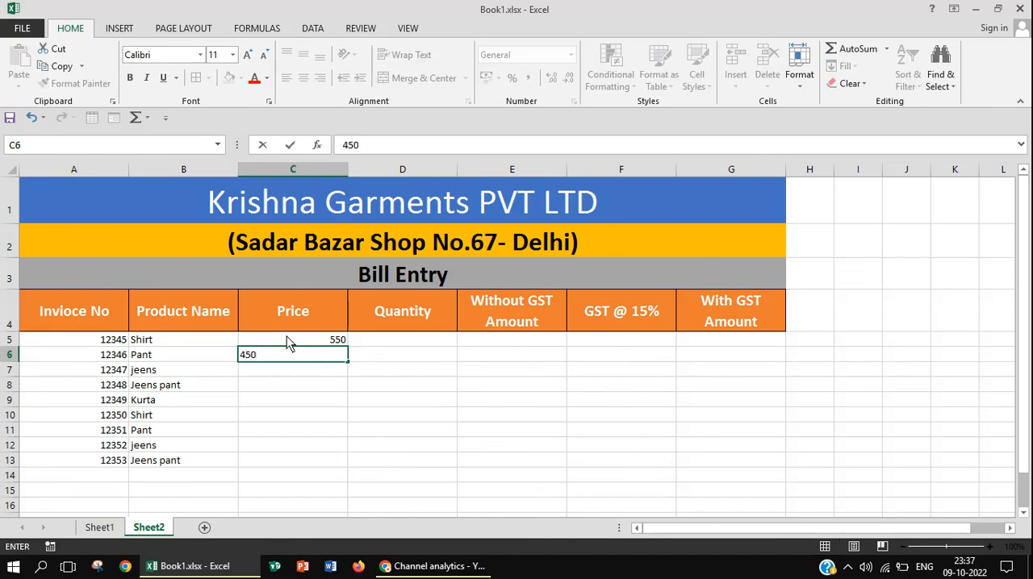
{"action": "key", "text": "Return"}
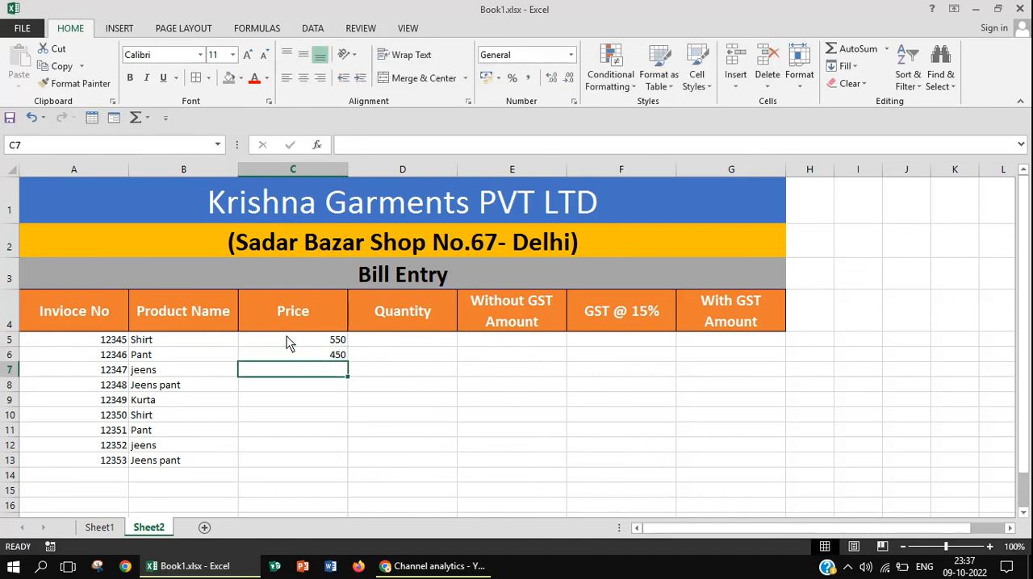
{"action": "type", "text": "35"}
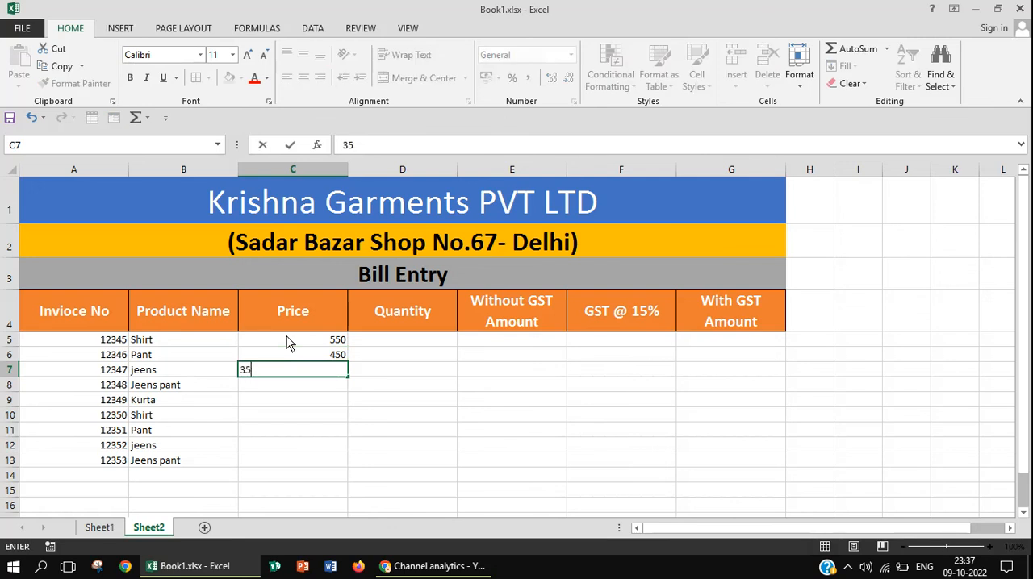
{"action": "type", "text": "0"}
{"action": "key", "text": "Return"}
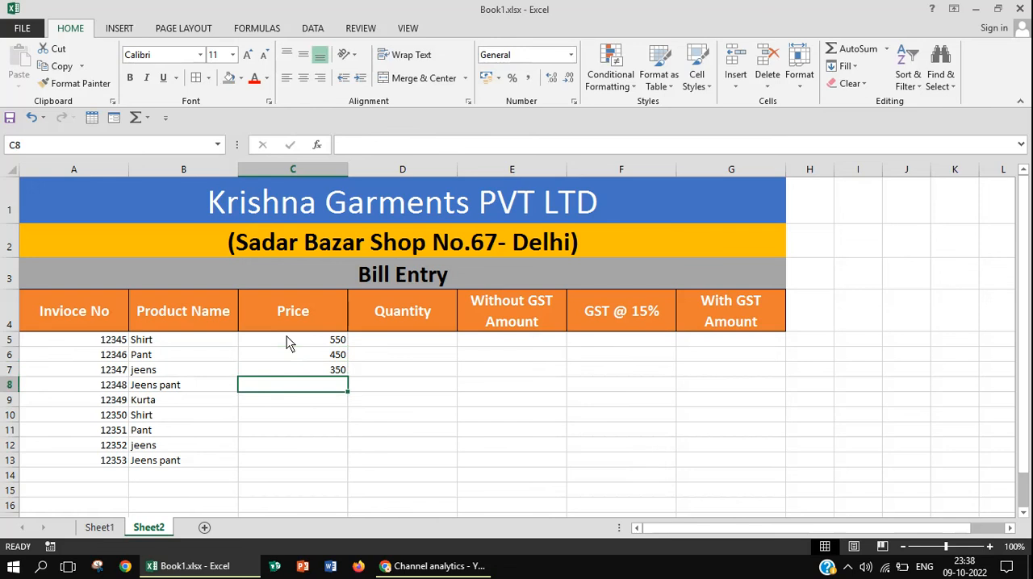
{"action": "type", "text": "650"}
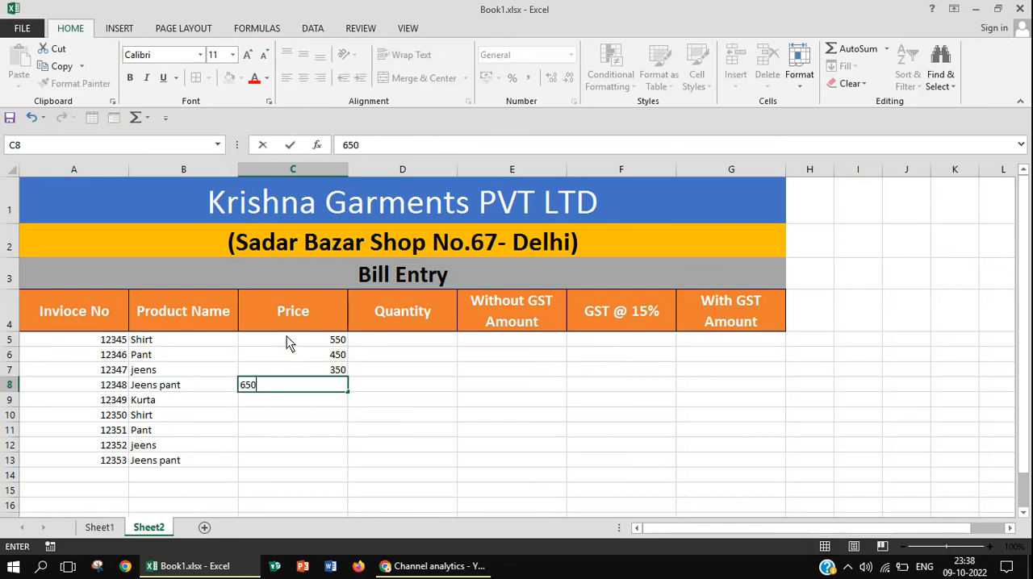
{"action": "key", "text": "Return"}
{"action": "type", "text": "7"}
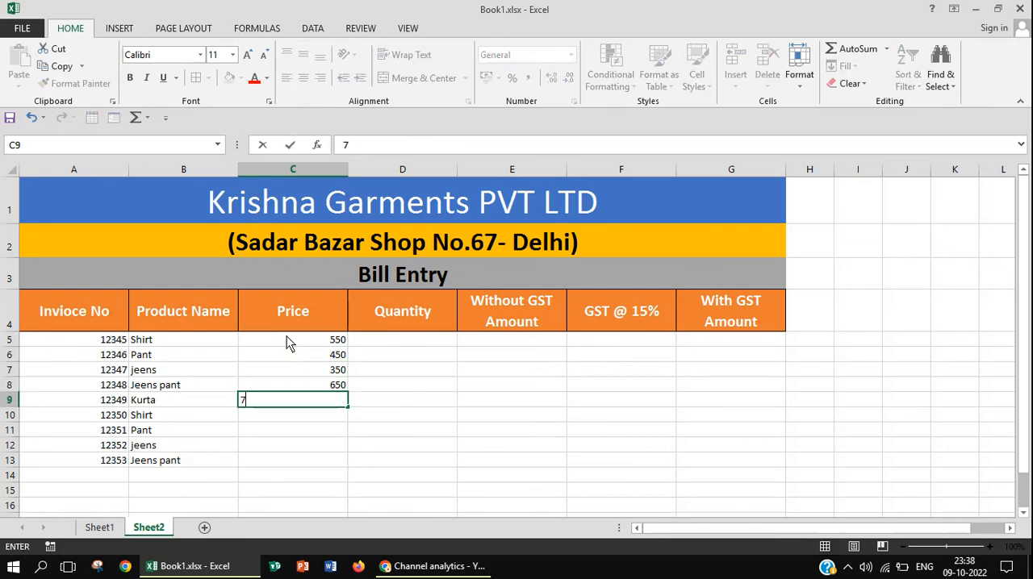
{"action": "type", "text": "50"}
{"action": "key", "text": "Return"}
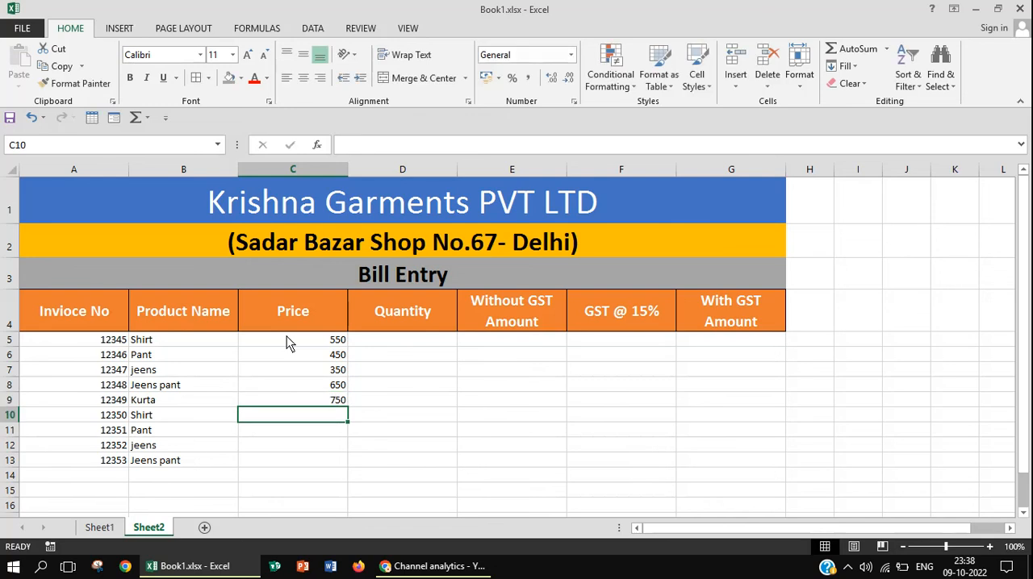
Copy the first four prices in C5:C8 into C10:C13 of the Price column
{"action": "left_click_drag", "start_coordinate": [329, 340], "coordinate": [328, 392]}
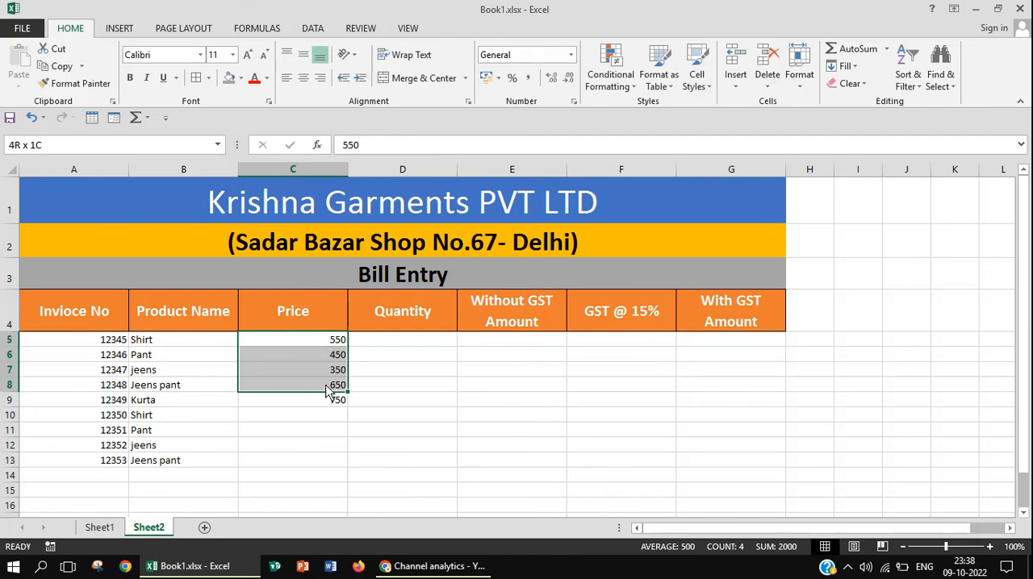
{"action": "left_click_drag", "start_coordinate": [327, 390], "coordinate": [327, 390]}
{"action": "key", "text": "ctrl+c"}
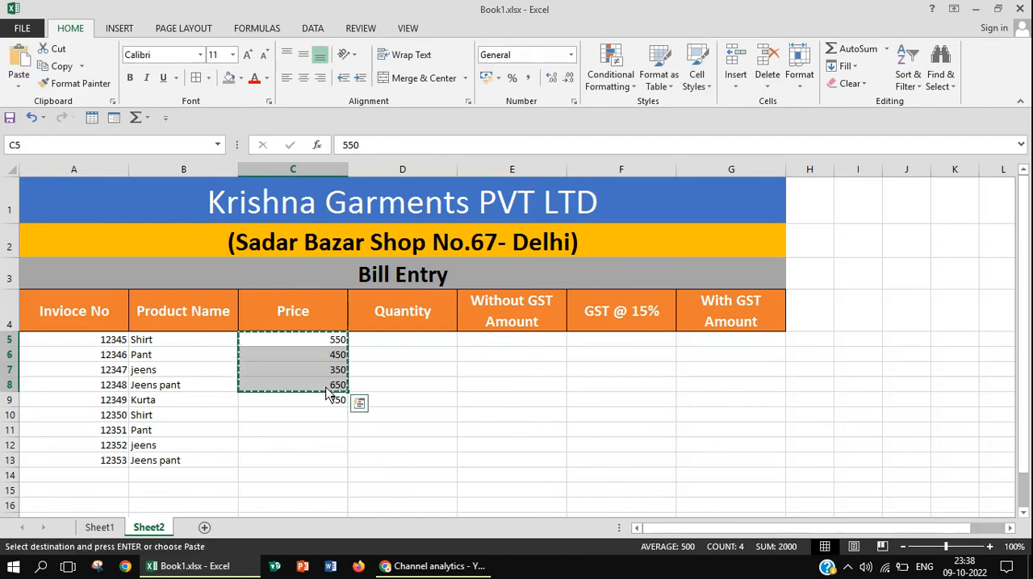
{"action": "left_click", "coordinate": [334, 424]}
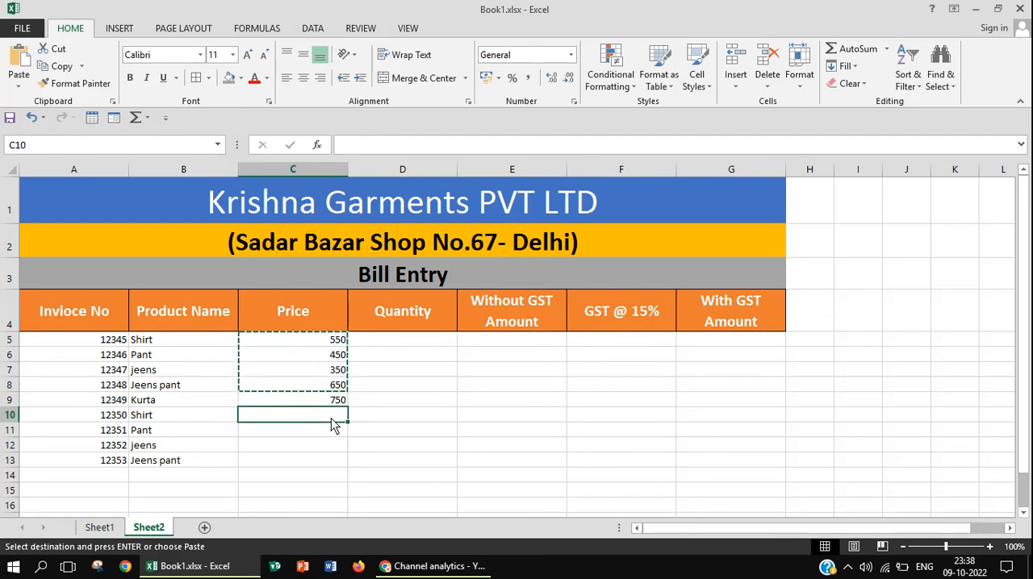
{"action": "key", "text": "ctrl+v"}
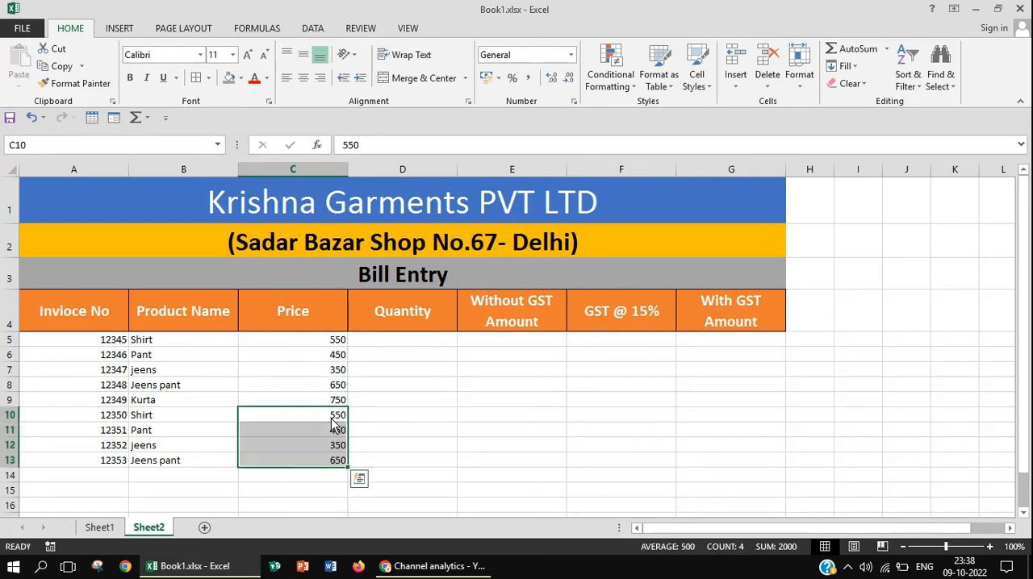
Enter the quantities 3, 2, 4, 3 and 2 in cells D5 to D9
{"action": "left_click", "coordinate": [409, 342]}
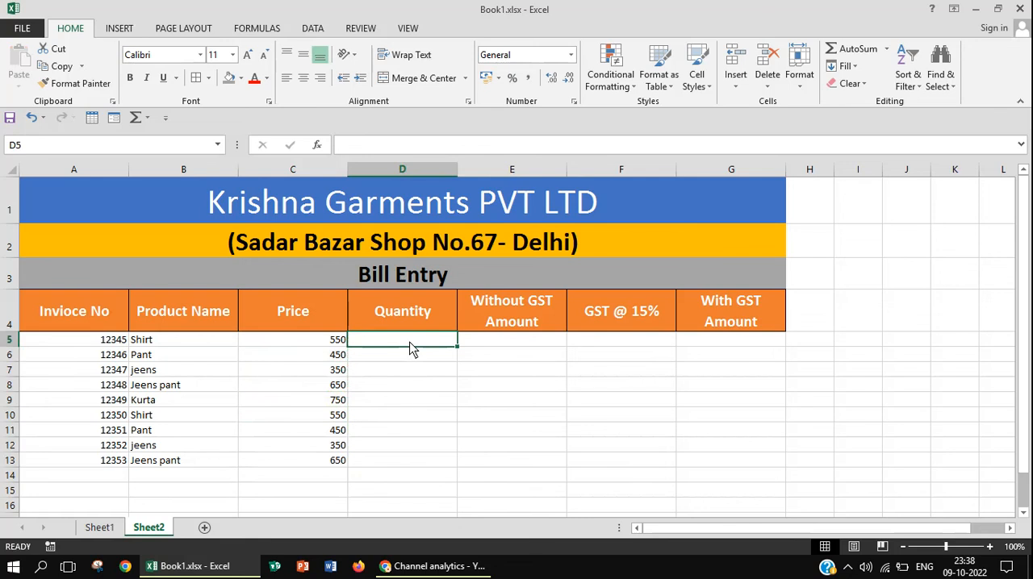
{"action": "type", "text": "3"}
{"action": "key", "text": "Return"}
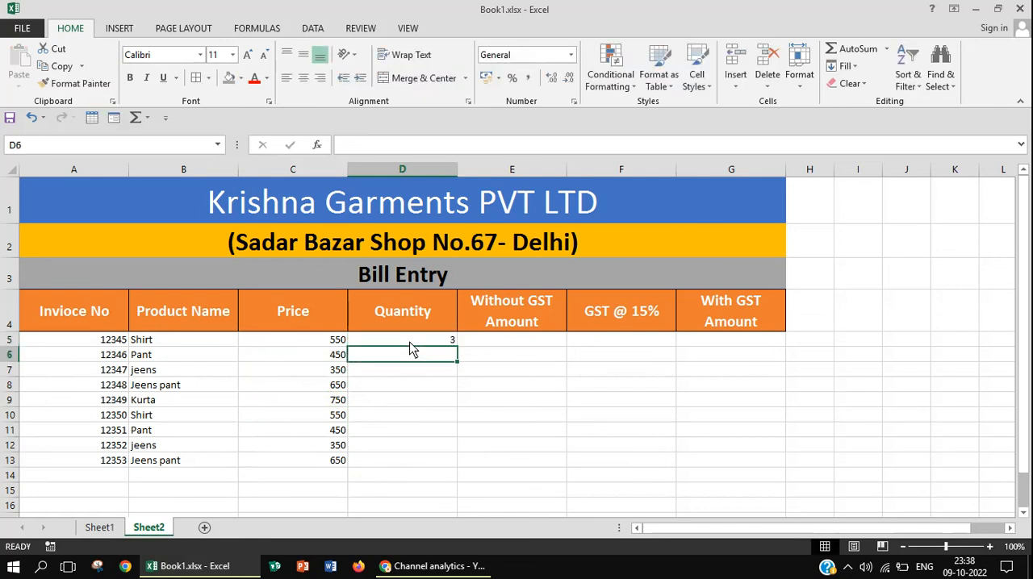
{"action": "type", "text": "2"}
{"action": "key", "text": "Return"}
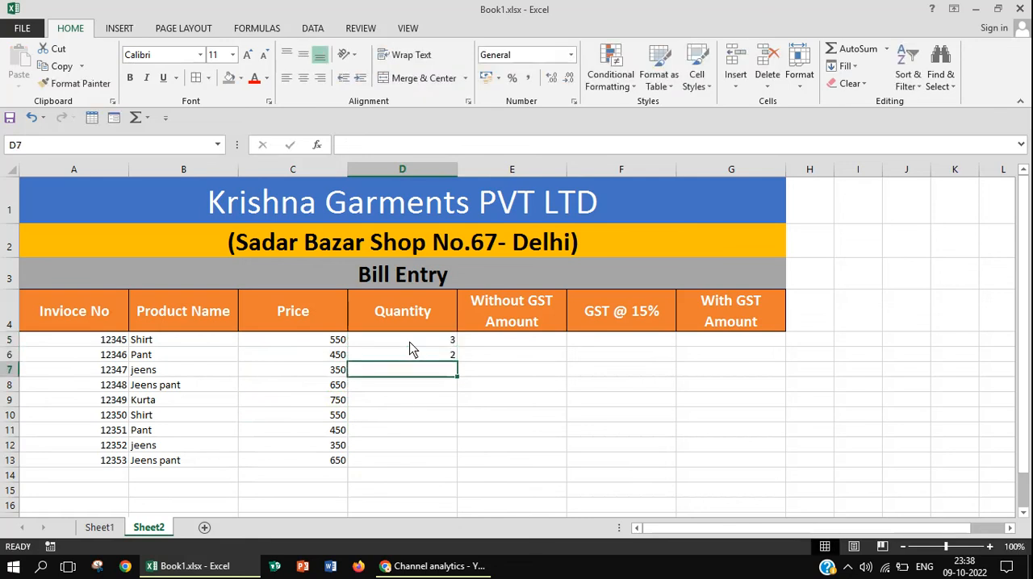
{"action": "type", "text": "4"}
{"action": "key", "text": "Return"}
{"action": "type", "text": "3"}
{"action": "key", "text": "Return"}
{"action": "type", "text": "2"}
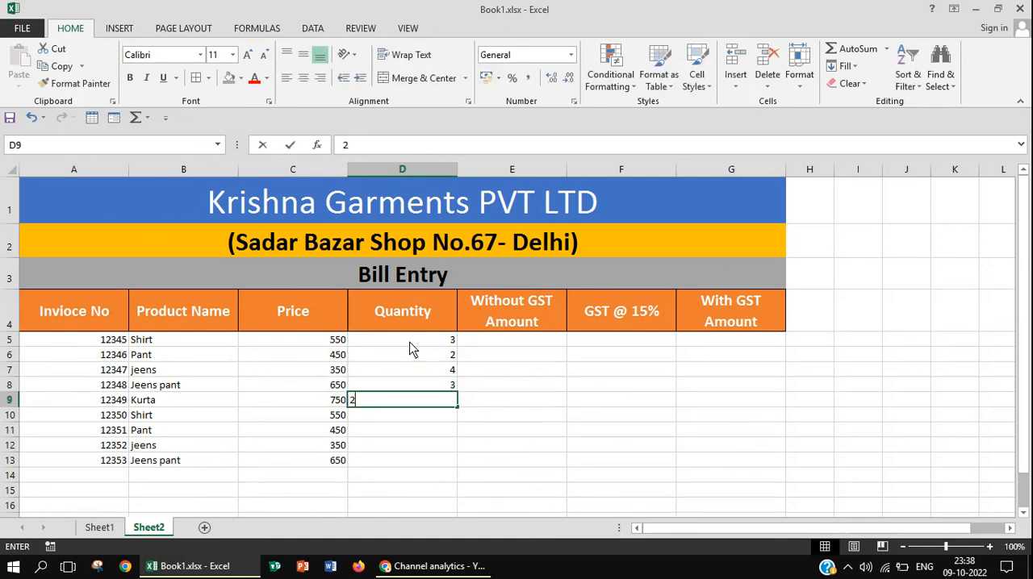
{"action": "key", "text": "Return"}
Enter the quantities 4, 1, 3 and 4 in cells D10 to D13
{"action": "type", "text": "4"}
{"action": "key", "text": "Return"}
{"action": "type", "text": "1"}
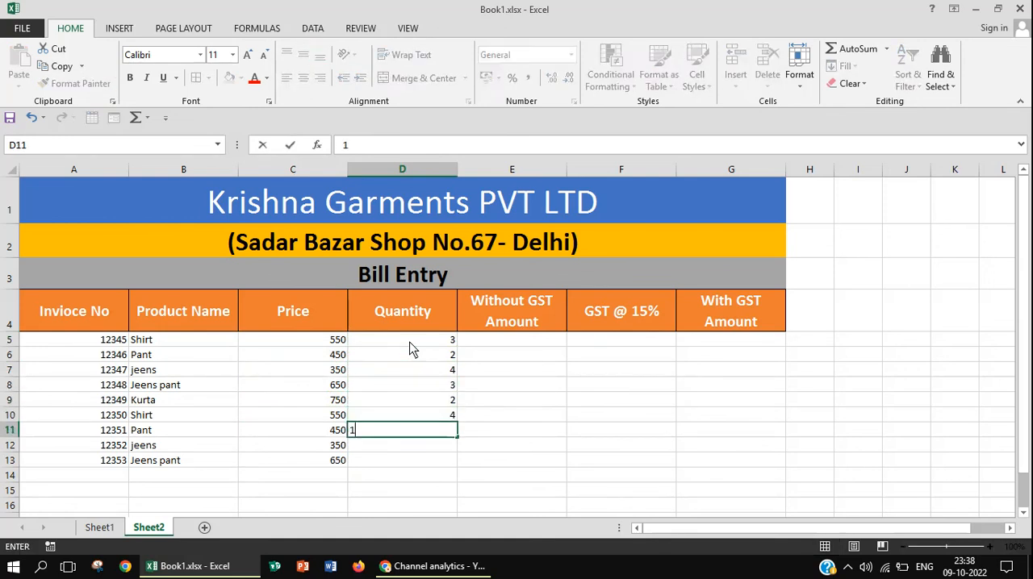
{"action": "key", "text": "Return"}
{"action": "type", "text": "3"}
{"action": "key", "text": "Return"}
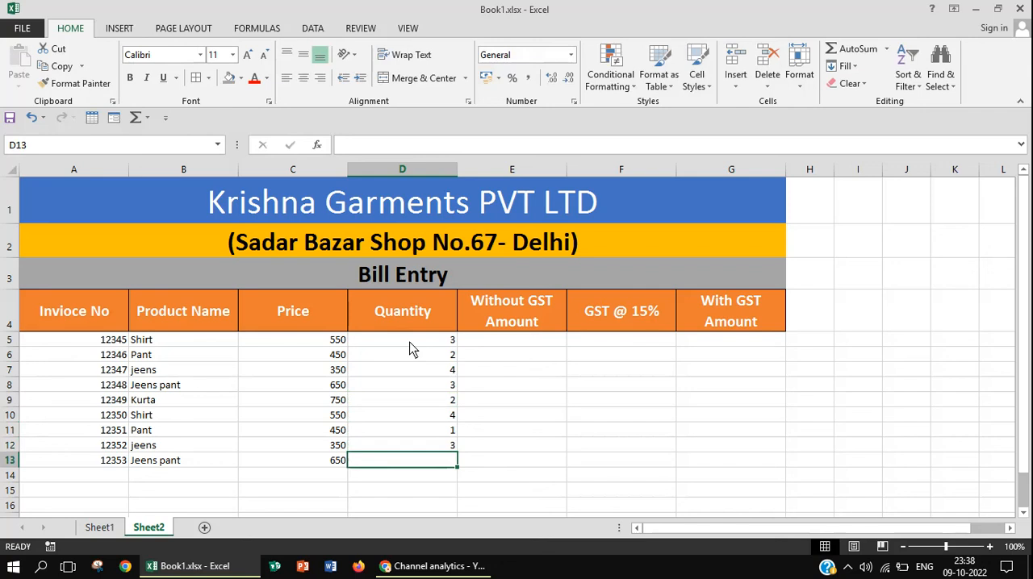
{"action": "type", "text": "4"}
{"action": "key", "text": "Return"}
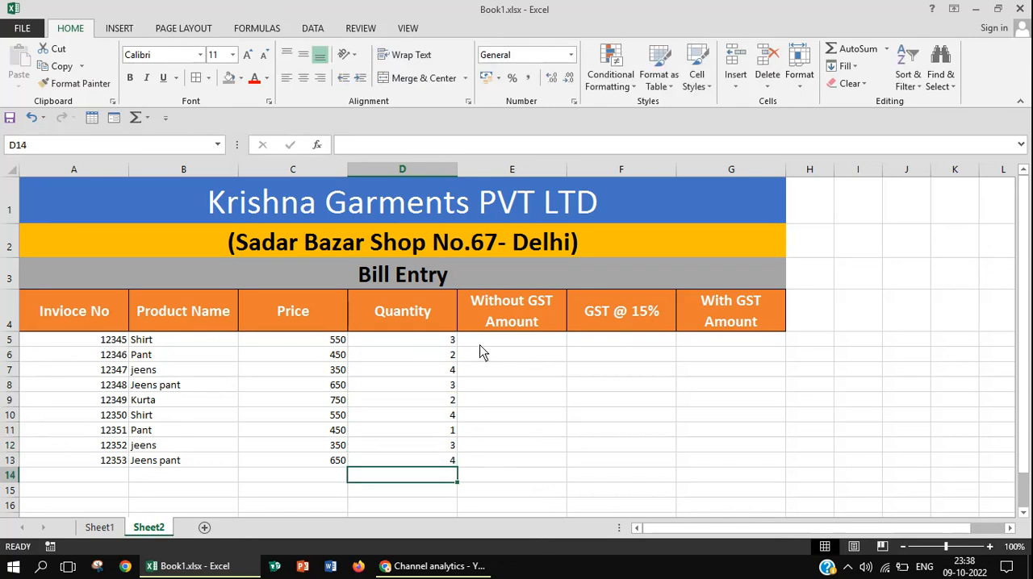
Calculate the first Without GST Amount in E5 with the formula =PRODUCT(C5:D5), and select that cell
{"action": "left_click", "coordinate": [507, 340]}
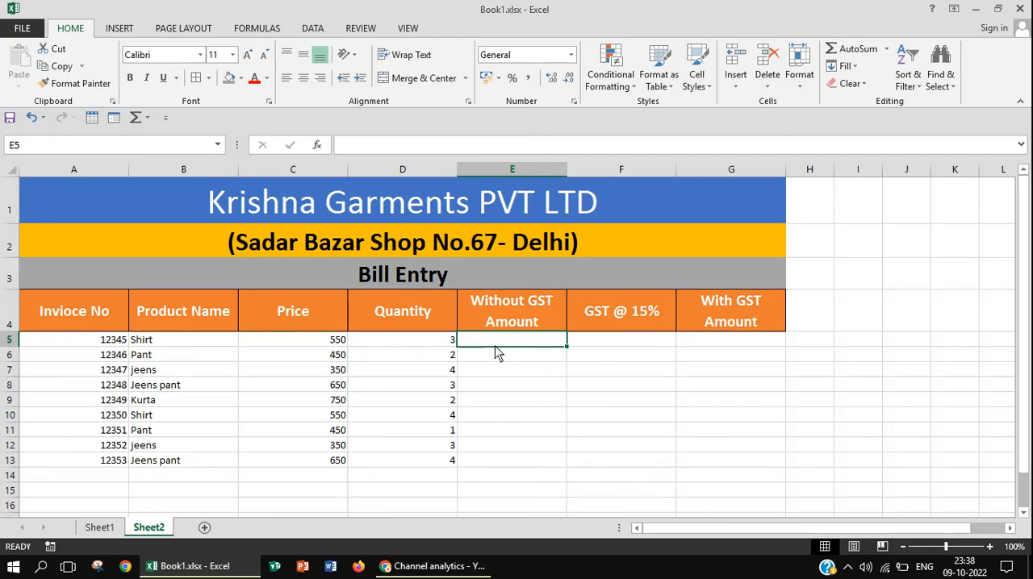
{"action": "type", "text": "="}
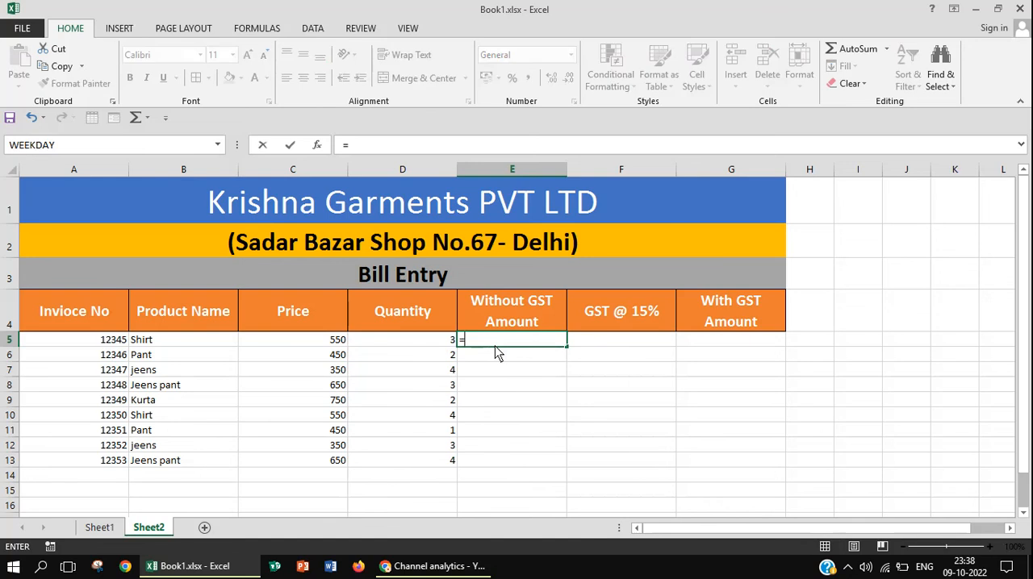
{"action": "type", "text": "produ"}
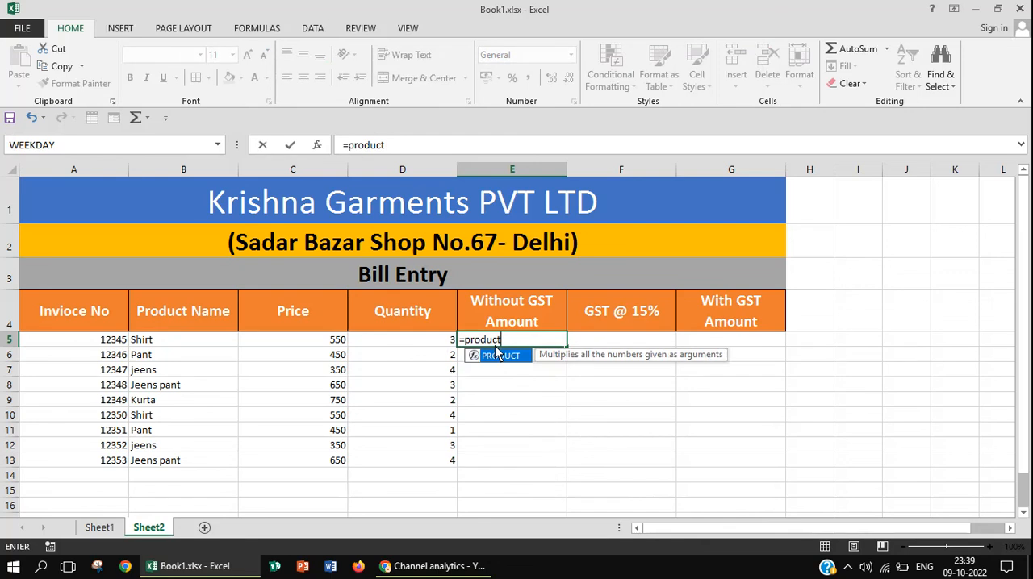
{"action": "type", "text": "ct("}
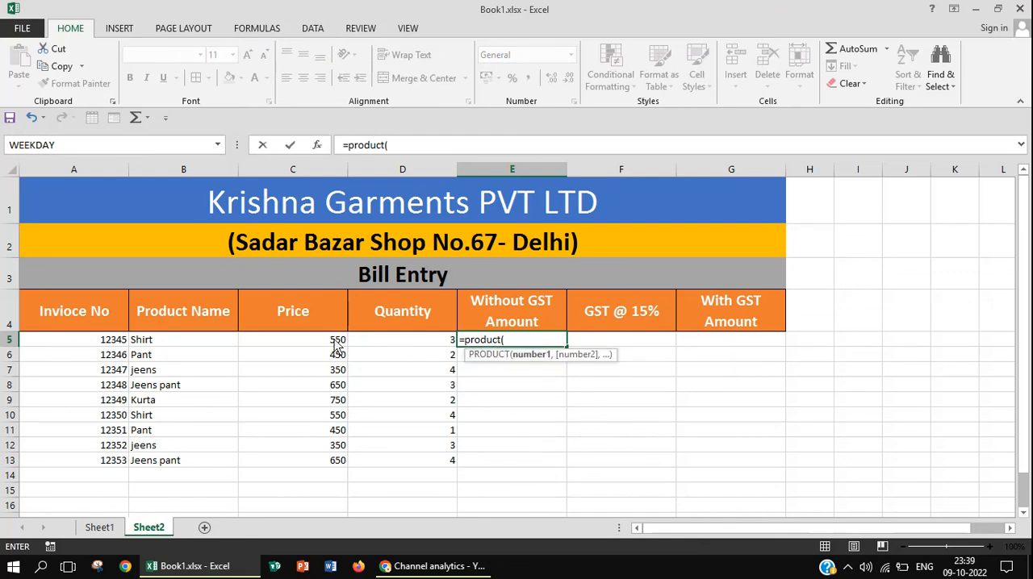
{"action": "left_click_drag", "start_coordinate": [334, 344], "coordinate": [412, 345]}
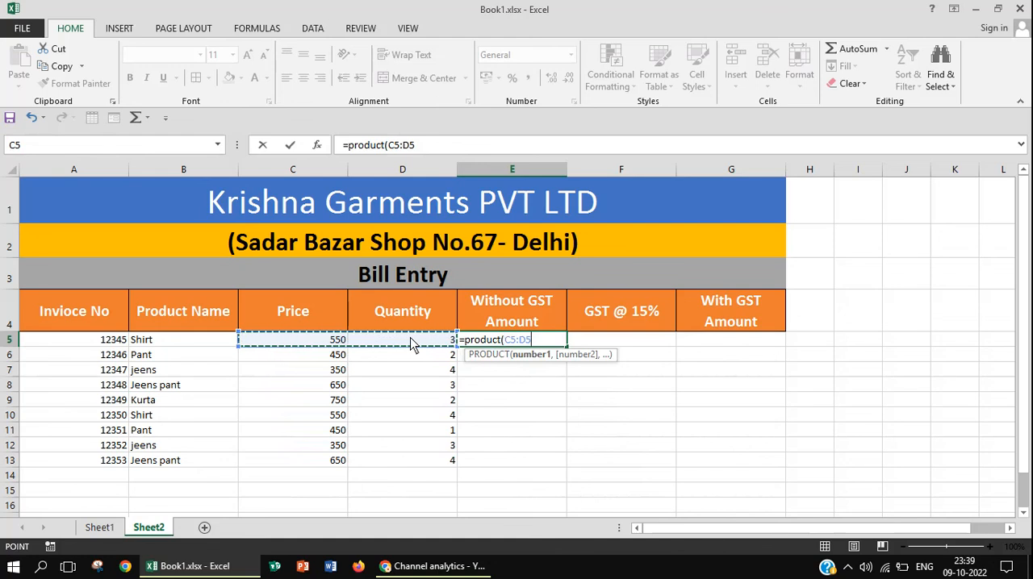
{"action": "type", "text": ")"}
{"action": "key", "text": "Return"}
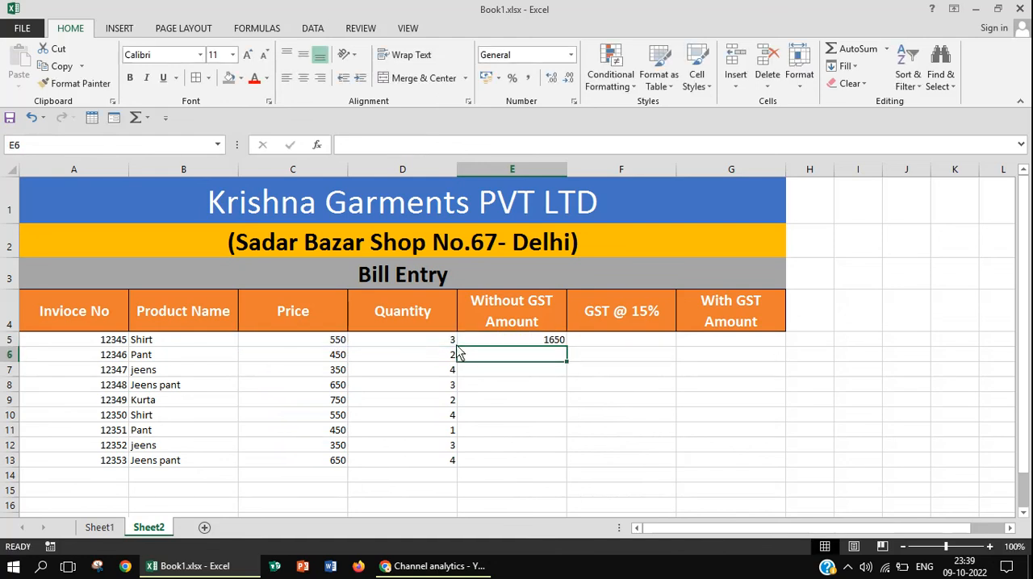
{"action": "left_click", "coordinate": [515, 344]}
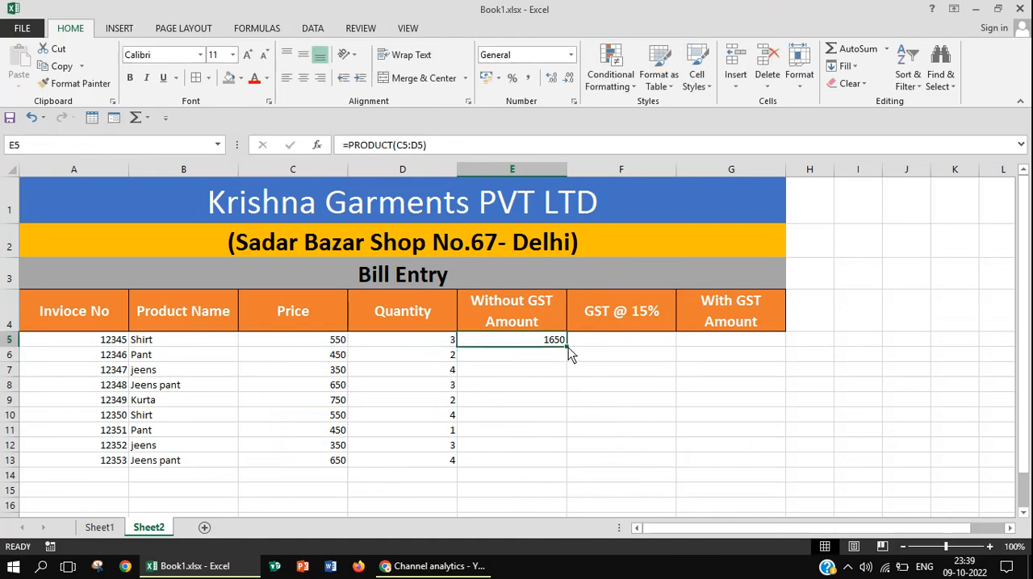
Fill the Without GST Amount formula from E5 down to E13
{"action": "left_click_drag", "start_coordinate": [567, 347], "coordinate": [546, 468]}
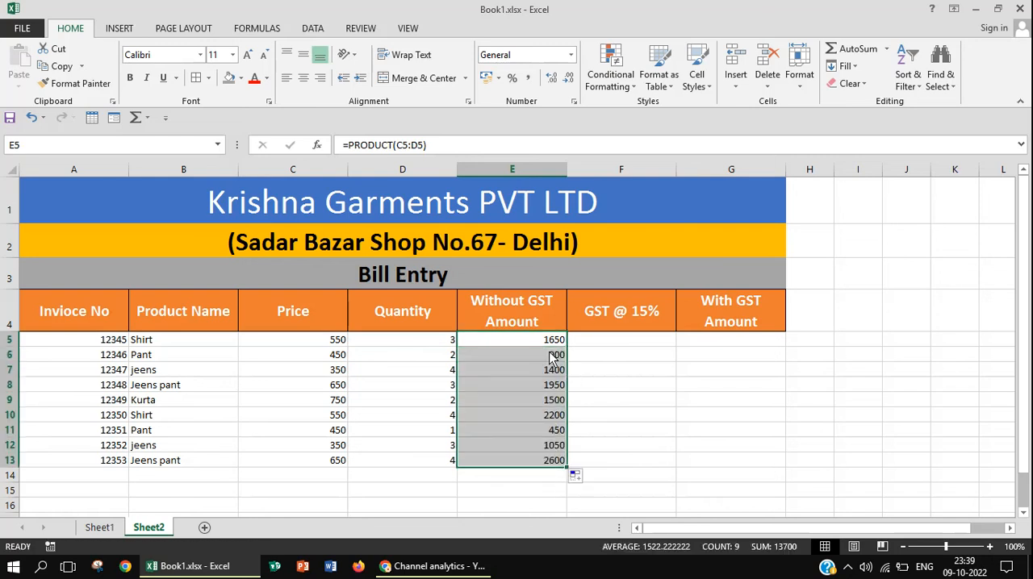
Calculate the first GST amount in F5 with the formula =E5*15% and fill it down to F13
{"action": "left_click", "coordinate": [616, 343]}
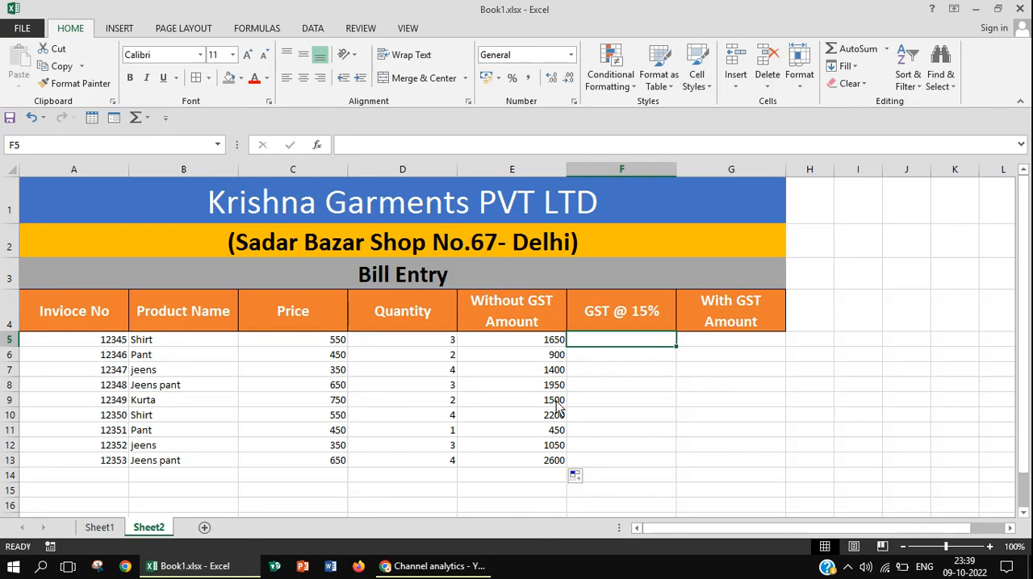
{"action": "type", "text": "="}
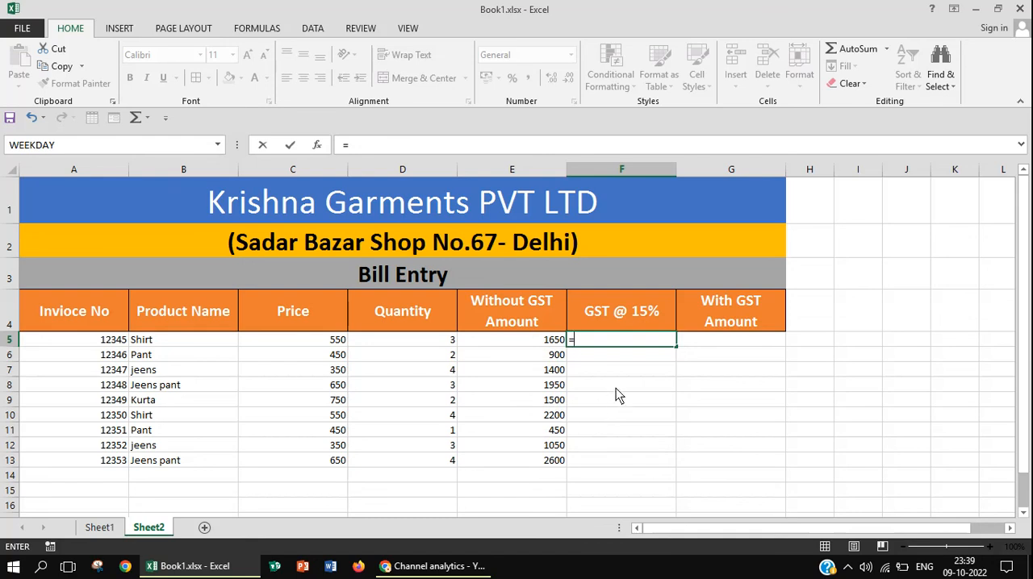
{"action": "left_click", "coordinate": [554, 342]}
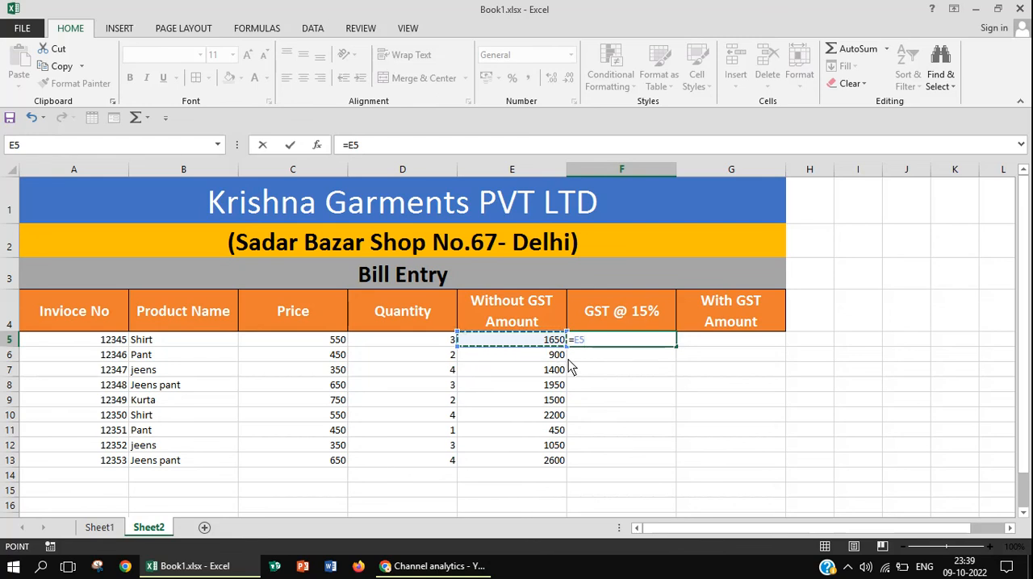
{"action": "type", "text": "*"}
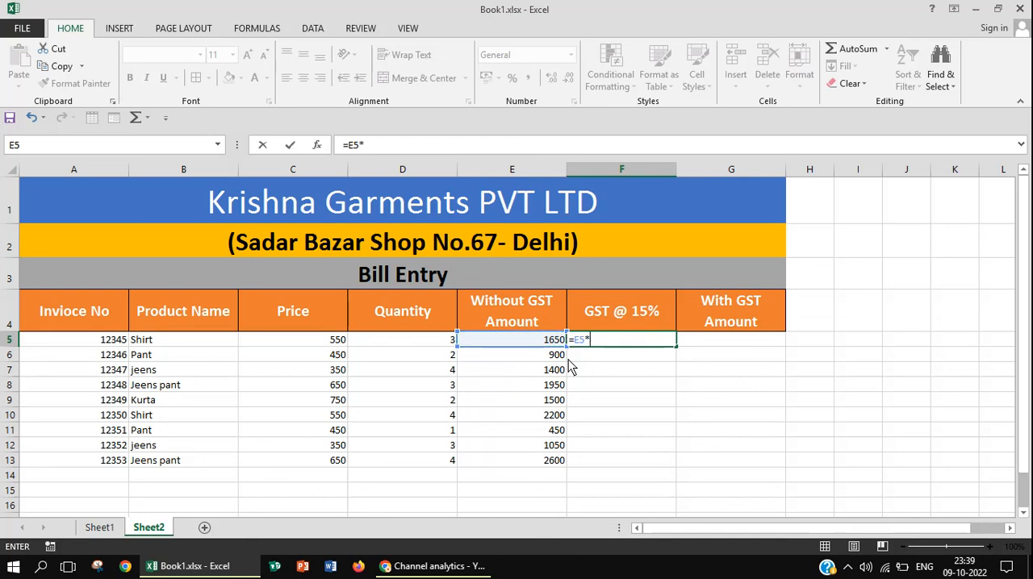
{"action": "type", "text": "15%"}
{"action": "key", "text": "Return"}
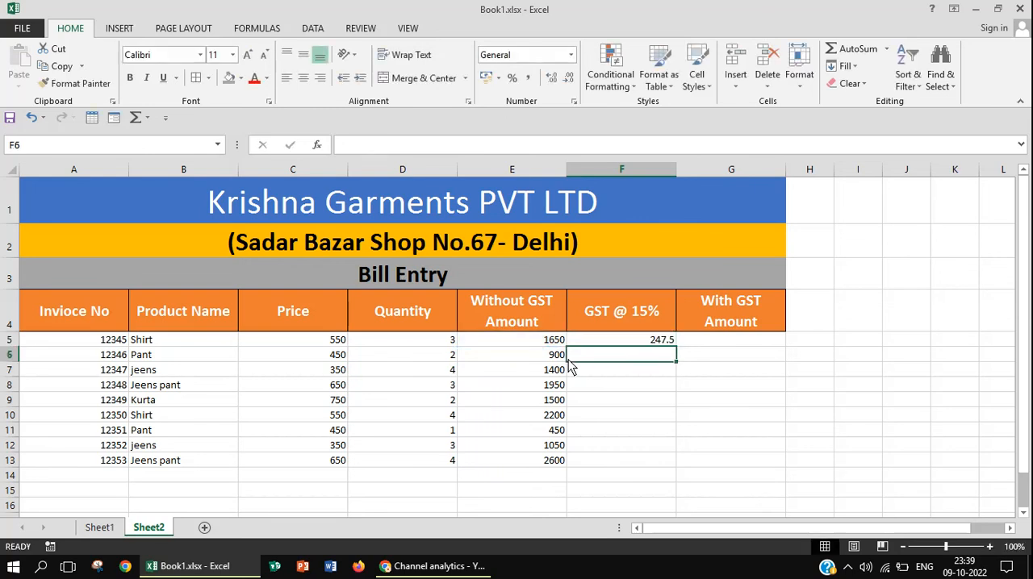
{"action": "left_click", "coordinate": [643, 345]}
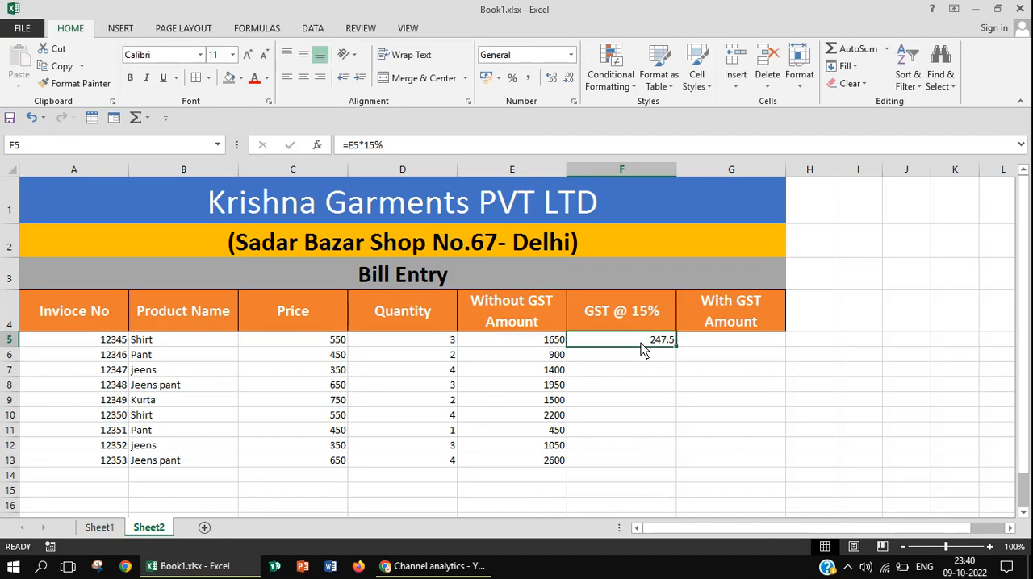
{"action": "left_click_drag", "start_coordinate": [675, 347], "coordinate": [660, 470]}
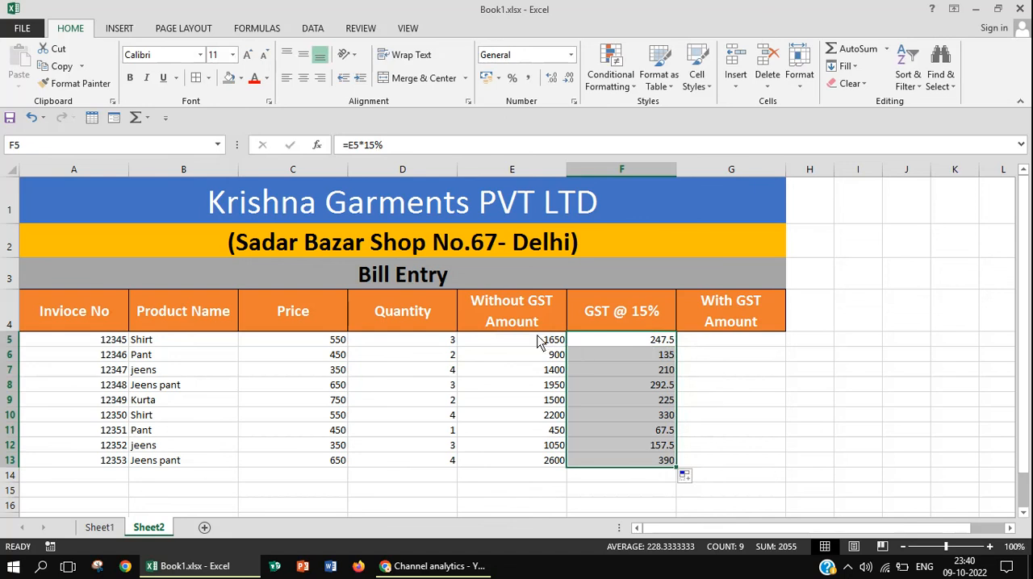
Use AutoSum on E5:G13 to add each row's Without GST Amount and GST into the With GST Amount column
{"action": "left_click_drag", "start_coordinate": [536, 343], "coordinate": [709, 454]}
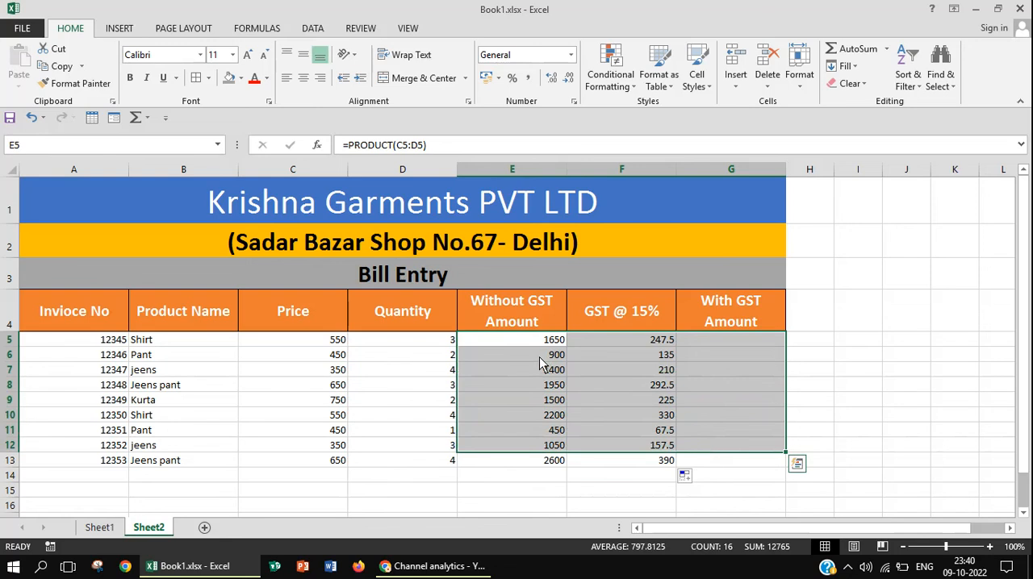
{"action": "left_click_drag", "start_coordinate": [524, 338], "coordinate": [710, 466]}
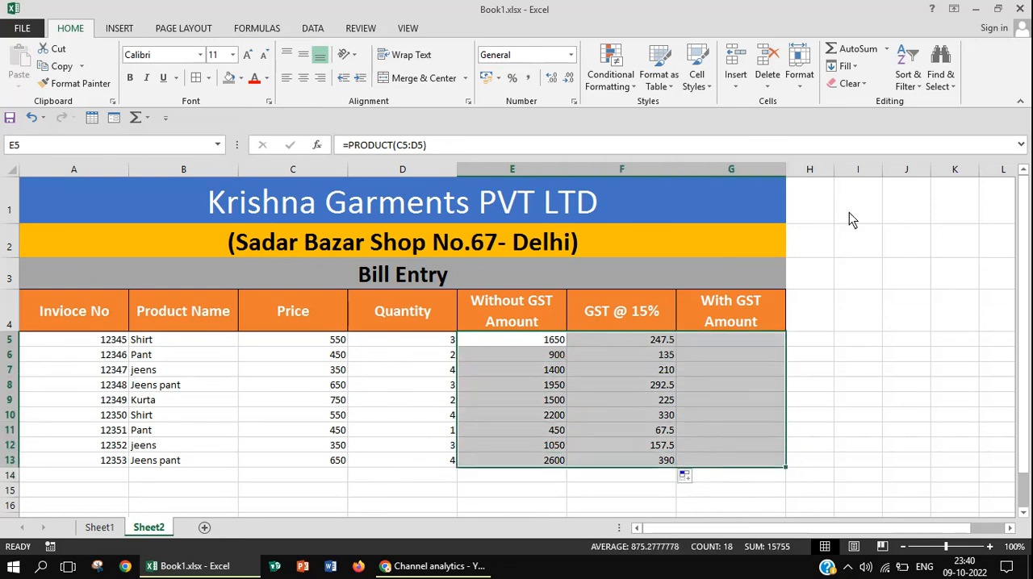
{"action": "left_click", "coordinate": [859, 55]}
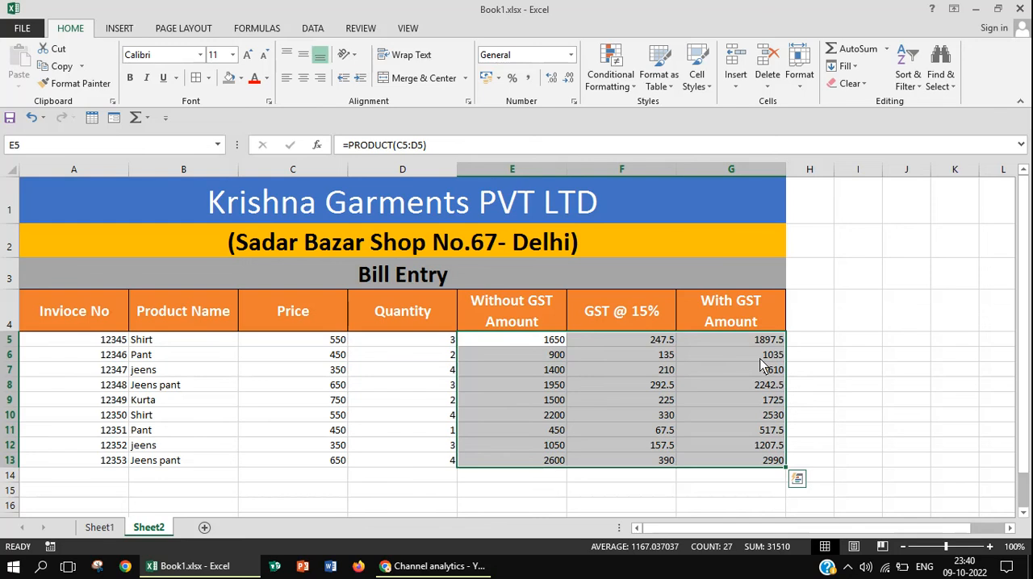
Apply All Borders to the bill table A4:G13, including the heading row
{"action": "left_click", "coordinate": [109, 324]}
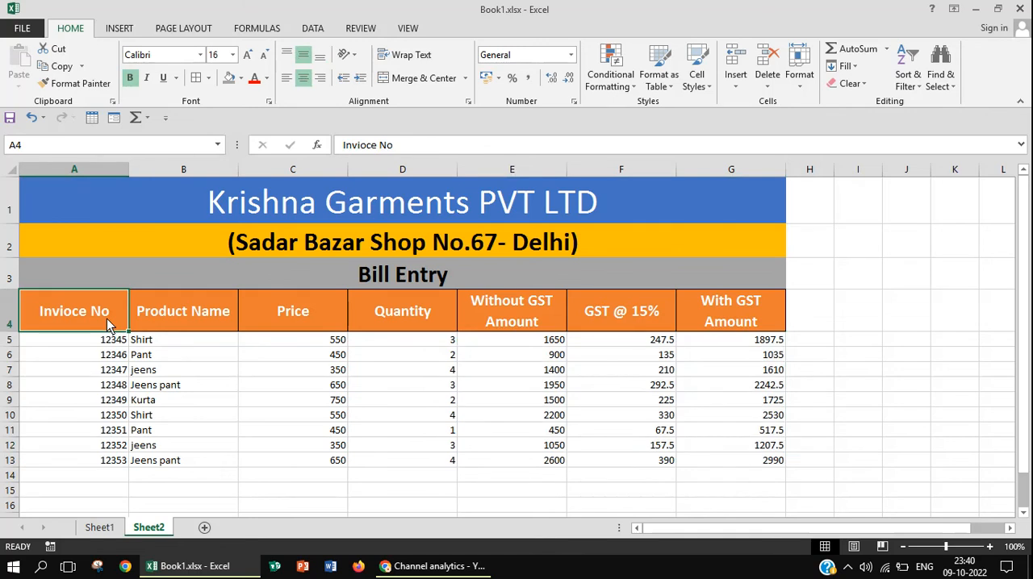
{"action": "key", "text": "shift+Right"}
{"action": "key", "text": "shift+Right"}
{"action": "key", "text": "shift+Right"}
{"action": "key", "text": "shift+Right"}
{"action": "key", "text": "shift+Right"}
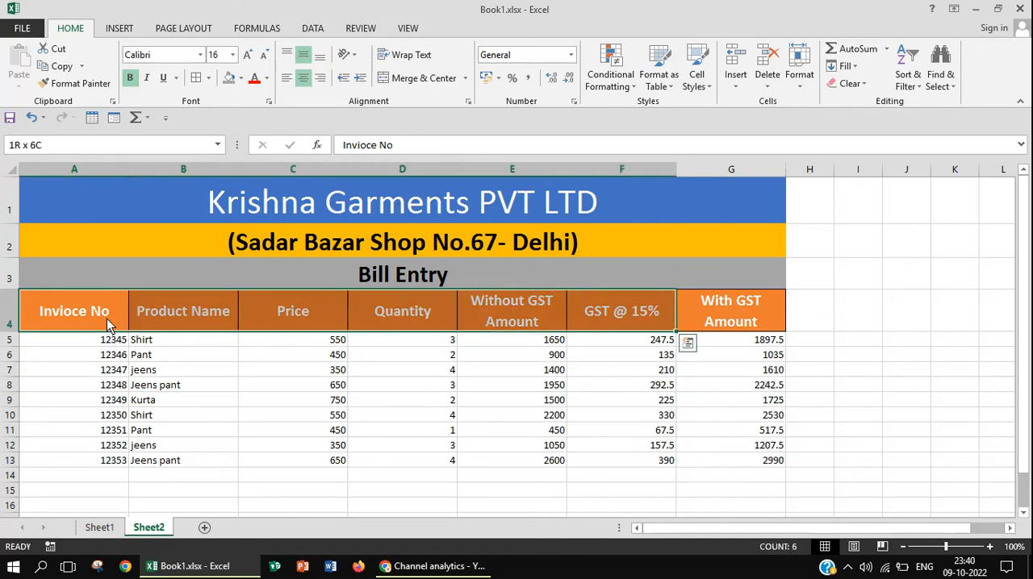
{"action": "key", "text": "shift+Right"}
{"action": "key", "text": "shift+Down"}
{"action": "key", "text": "shift+Down"}
{"action": "key", "text": "shift+Down"}
{"action": "key", "text": "shift+Down"}
{"action": "key", "text": "shift+Down"}
{"action": "key", "text": "shift+Down"}
{"action": "key", "text": "shift+Down"}
{"action": "key", "text": "shift+Down"}
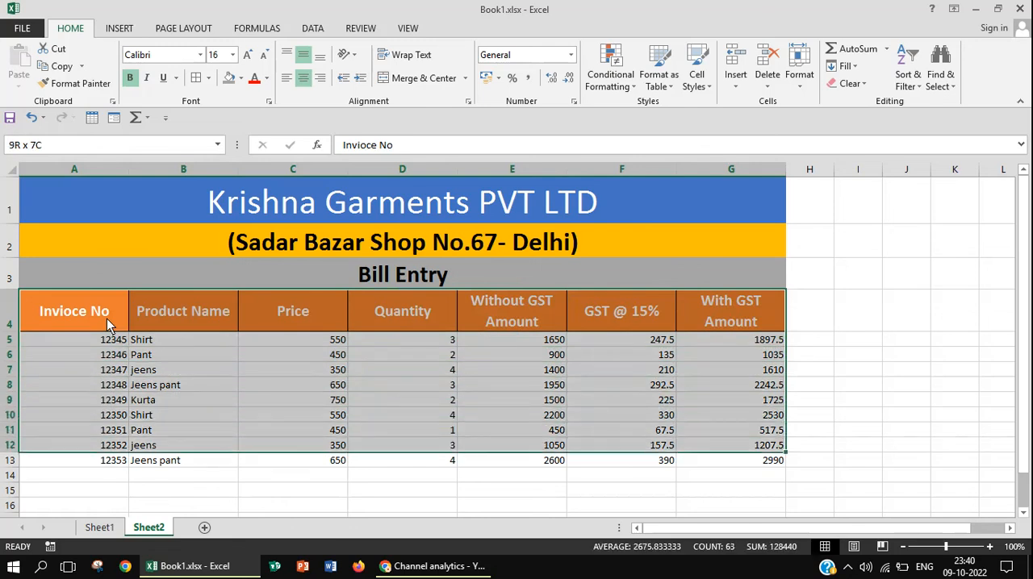
{"action": "key", "text": "shift+Down"}
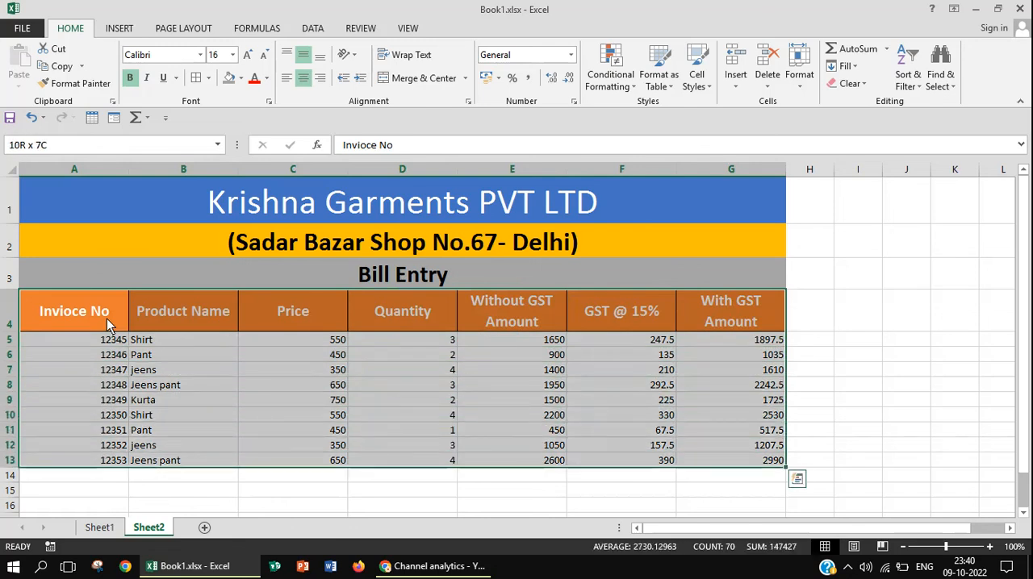
{"action": "left_click", "coordinate": [207, 78]}
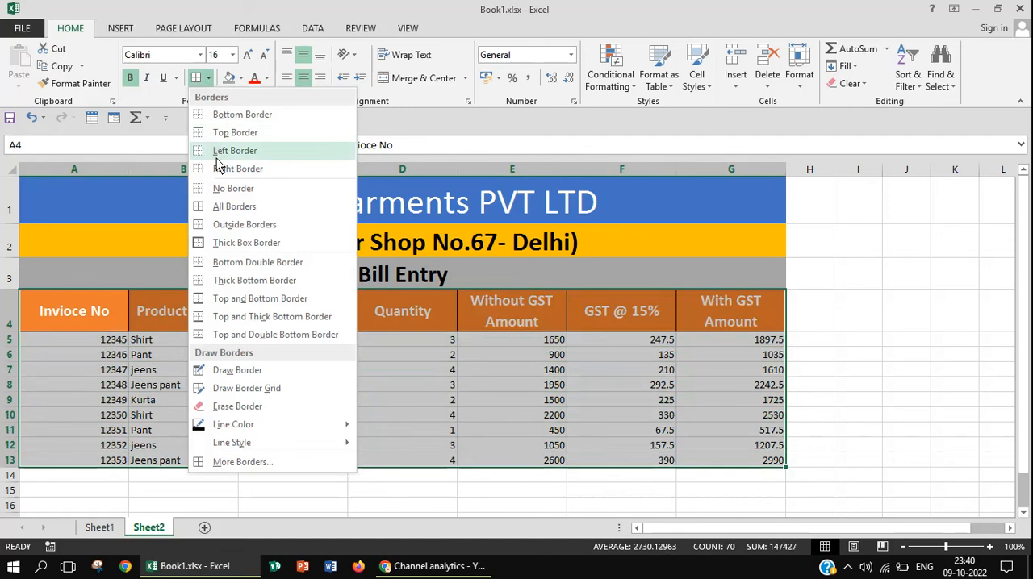
{"action": "left_click", "coordinate": [232, 207]}
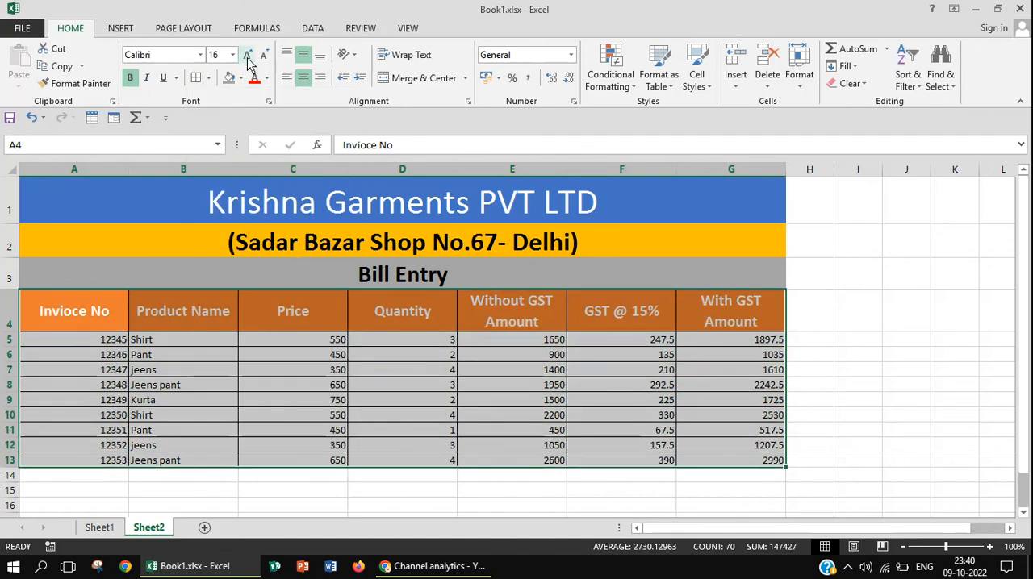
Make the data rows A5:G13 bold with font size 14, and deselect the range
{"action": "left_click", "coordinate": [108, 356]}
{"action": "left_click", "coordinate": [102, 346]}
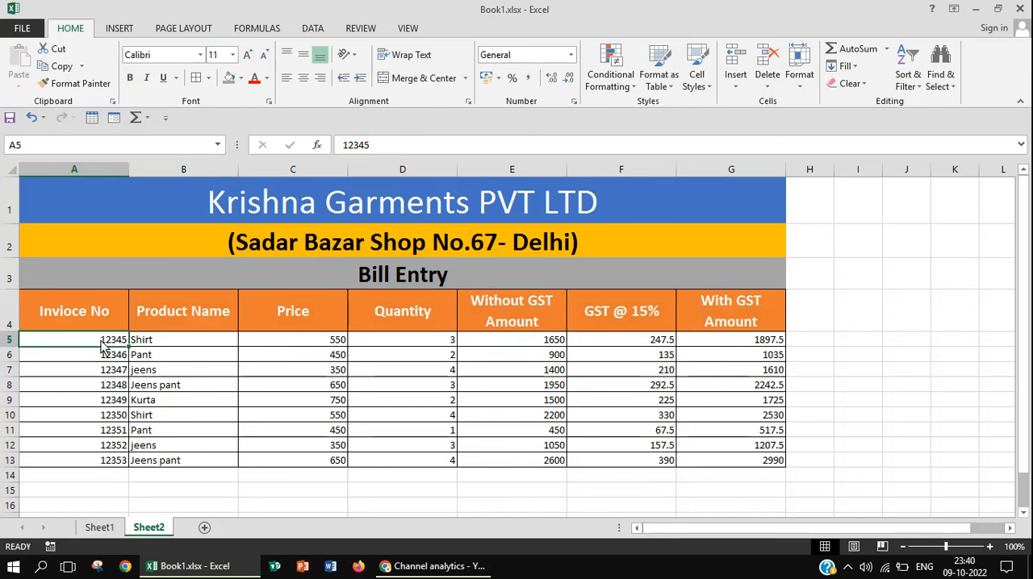
{"action": "key", "text": "shift+Right"}
{"action": "key", "text": "shift+Right"}
{"action": "key", "text": "shift+Right"}
{"action": "key", "text": "shift+Right"}
{"action": "key", "text": "shift+Right"}
{"action": "key", "text": "shift+Right"}
{"action": "key", "text": "shift+Right"}
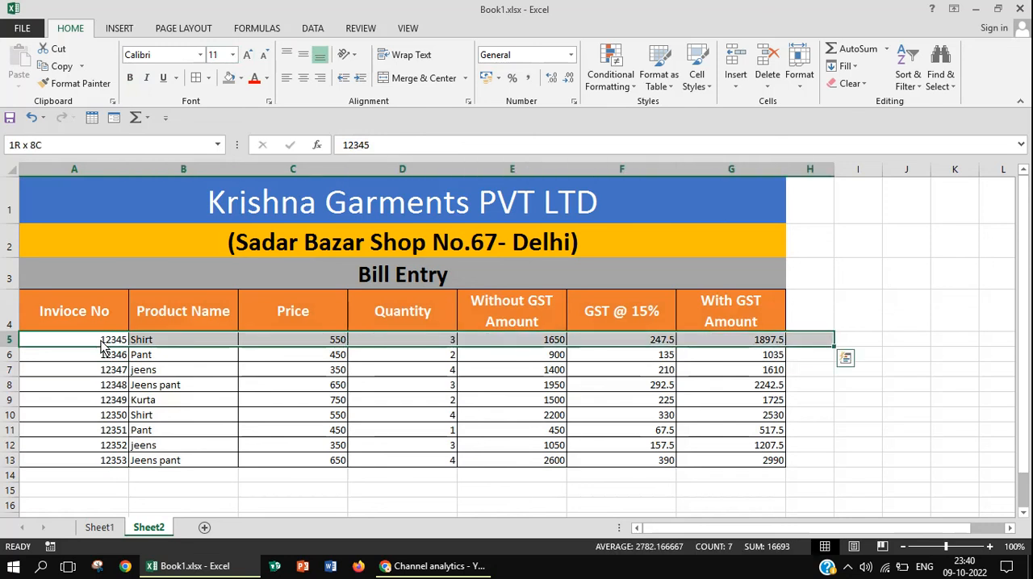
{"action": "key", "text": "shift+Left"}
{"action": "key", "text": "shift+Down"}
{"action": "key", "text": "shift+Down"}
{"action": "key", "text": "shift+Down"}
{"action": "key", "text": "shift+Down"}
{"action": "key", "text": "shift+Down"}
{"action": "key", "text": "shift+Down"}
{"action": "key", "text": "shift+Down"}
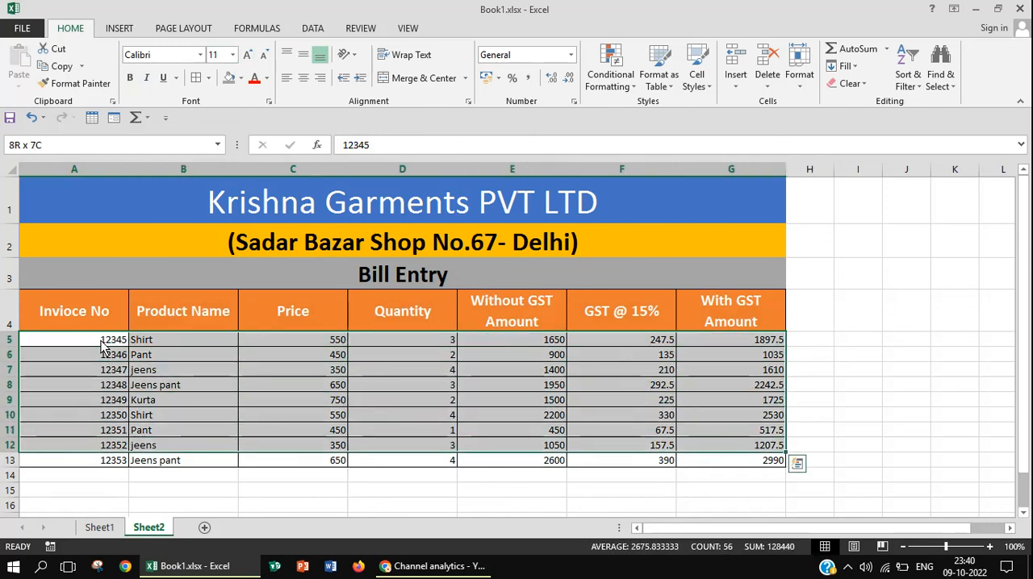
{"action": "key", "text": "shift+Down"}
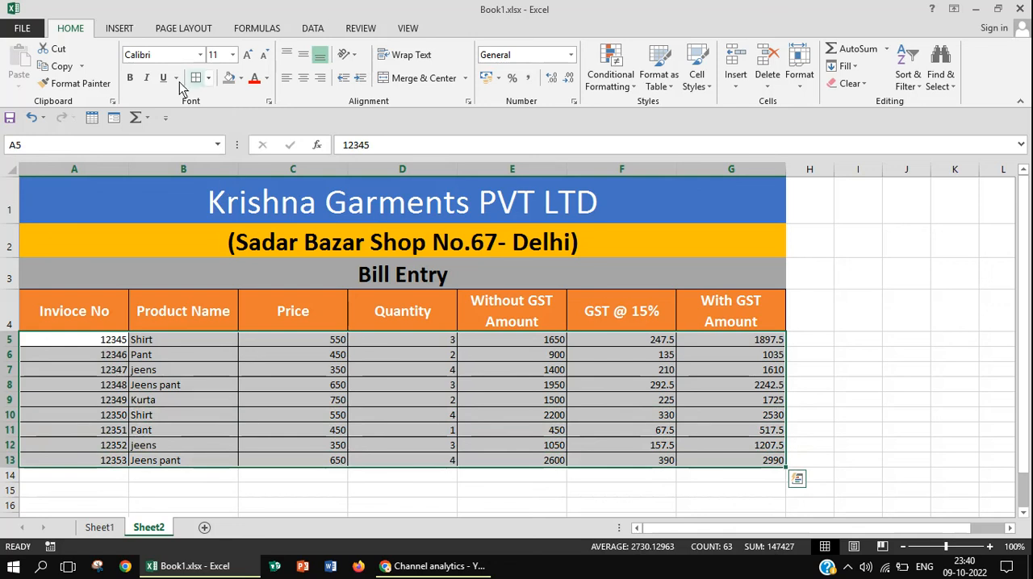
{"action": "left_click", "coordinate": [132, 82]}
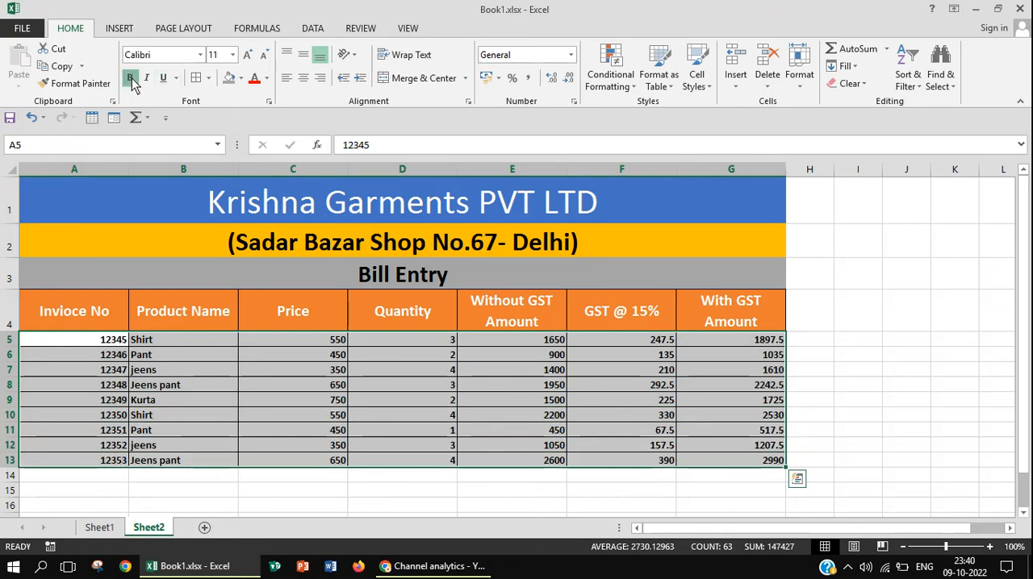
{"action": "left_click", "coordinate": [248, 56]}
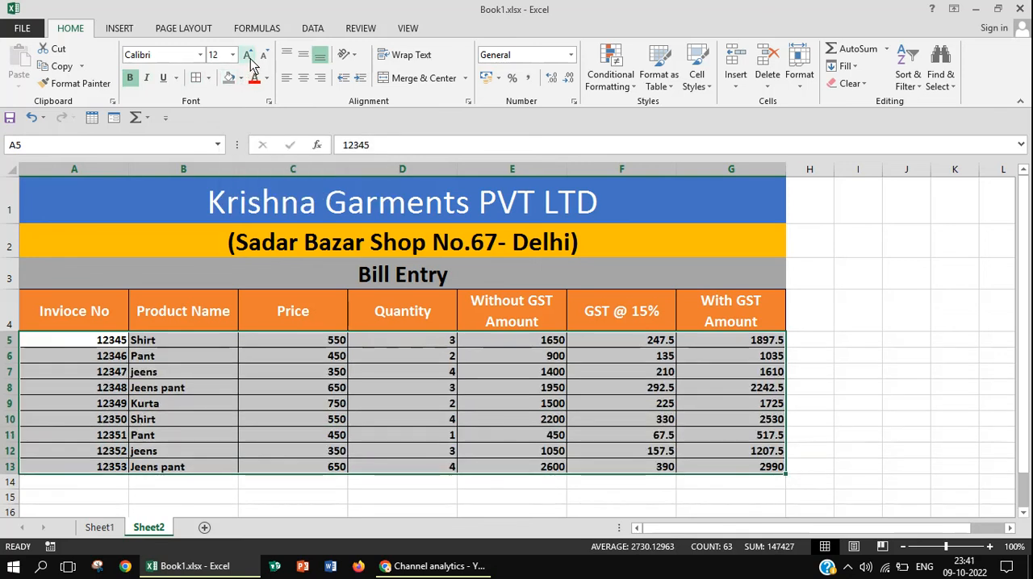
{"action": "left_click", "coordinate": [249, 56]}
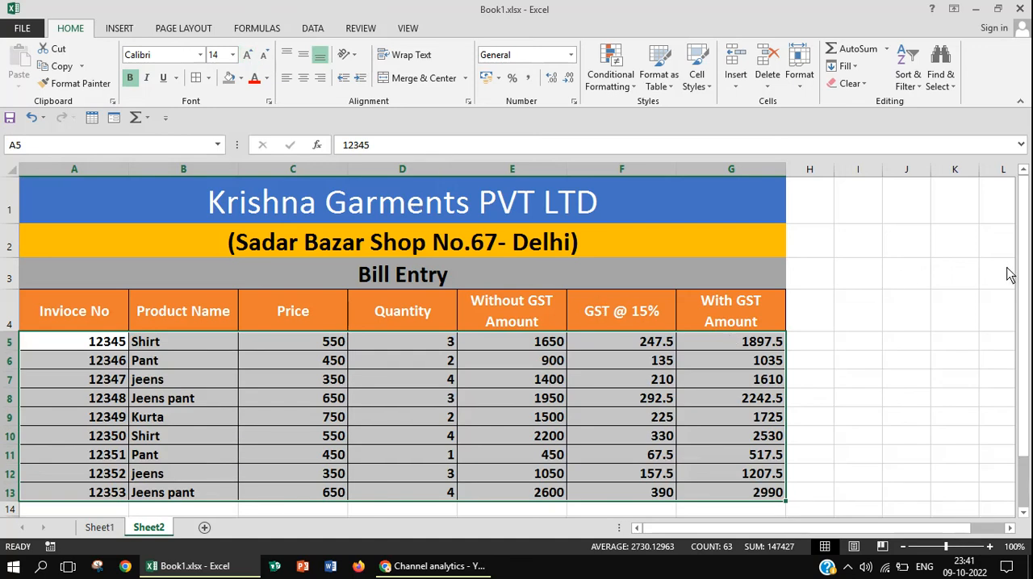
{"action": "mouse_move", "coordinate": [1025, 279]}
{"action": "left_mouse_down"}
{"action": "mouse_move", "coordinate": [1025, 309]}
{"action": "mouse_move", "coordinate": [1028, 276]}
{"action": "left_mouse_up"}
{"action": "left_click", "coordinate": [890, 327]}
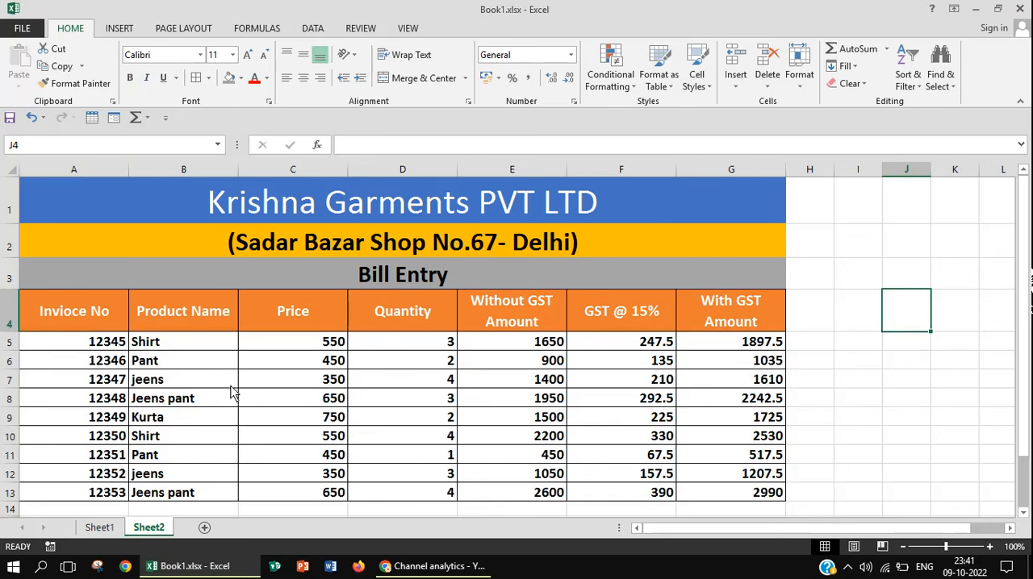
View the original bill entry table on Sheet1 for comparison and return to Sheet2
{"action": "left_click", "coordinate": [109, 532]}
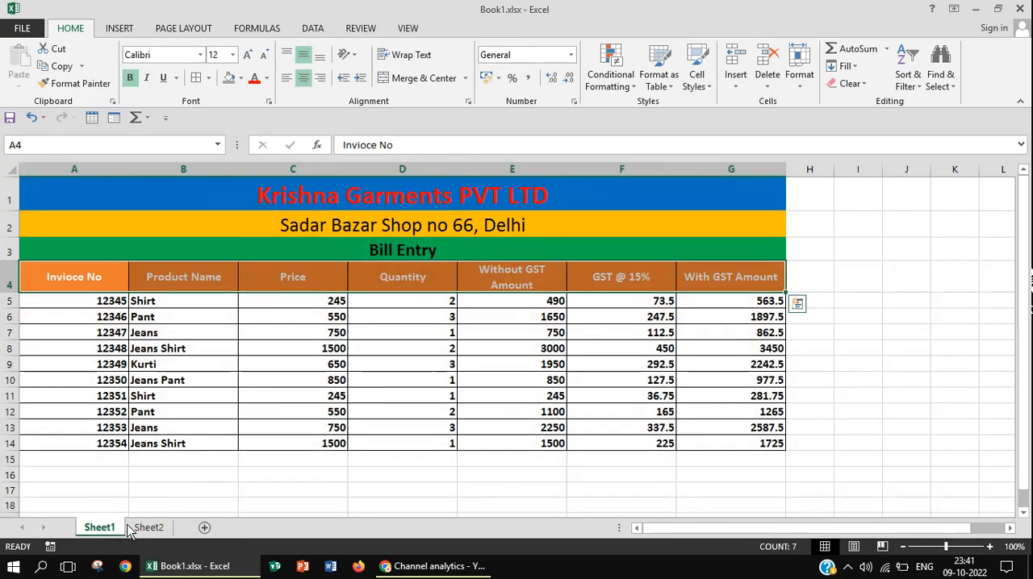
{"action": "left_click", "coordinate": [142, 527]}
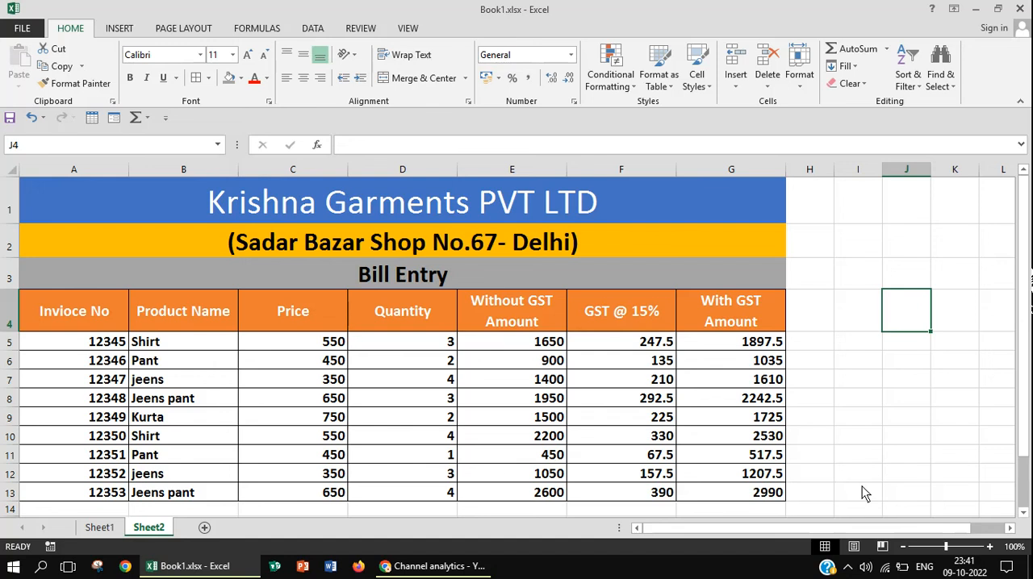
{"action": "mouse_move", "coordinate": [1018, 409]}
{"action": "left_mouse_down"}
{"action": "mouse_move", "coordinate": [1022, 419]}
{"action": "mouse_move", "coordinate": [1026, 395]}
{"action": "left_mouse_up"}
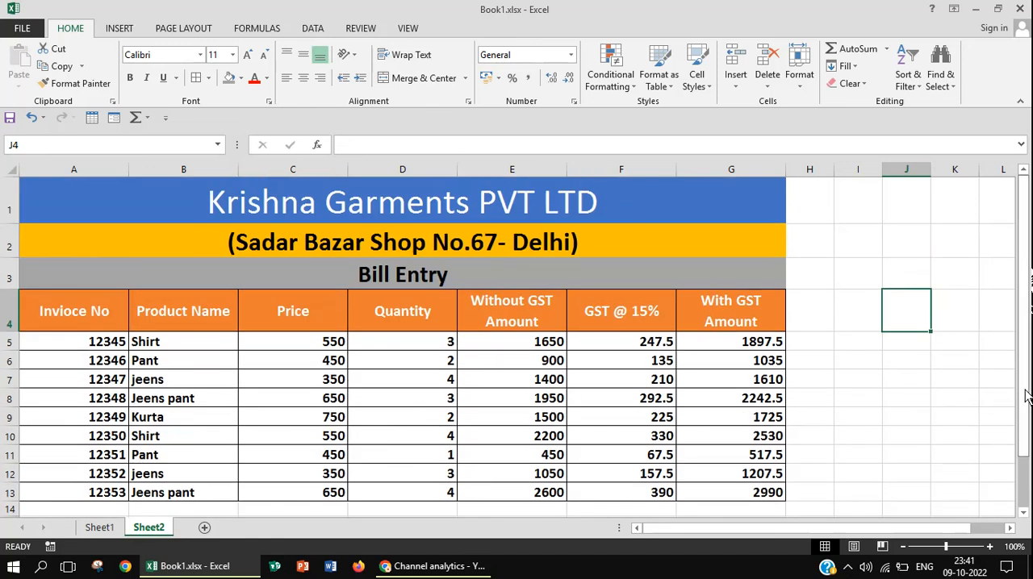
{"action": "left_click", "coordinate": [877, 421]}
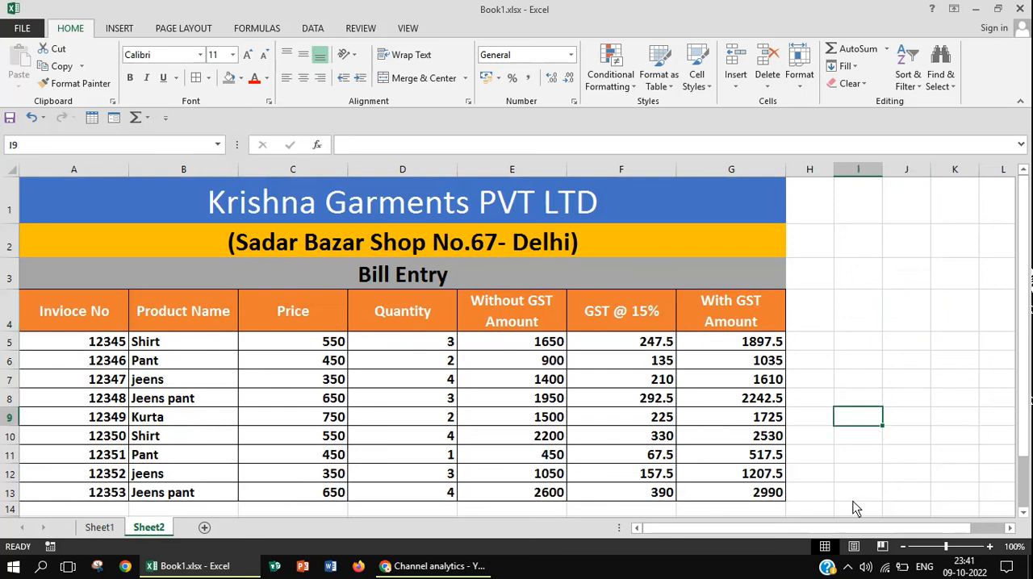
{"action": "left_click", "coordinate": [848, 569]}
{"action": "left_click", "coordinate": [848, 542]}
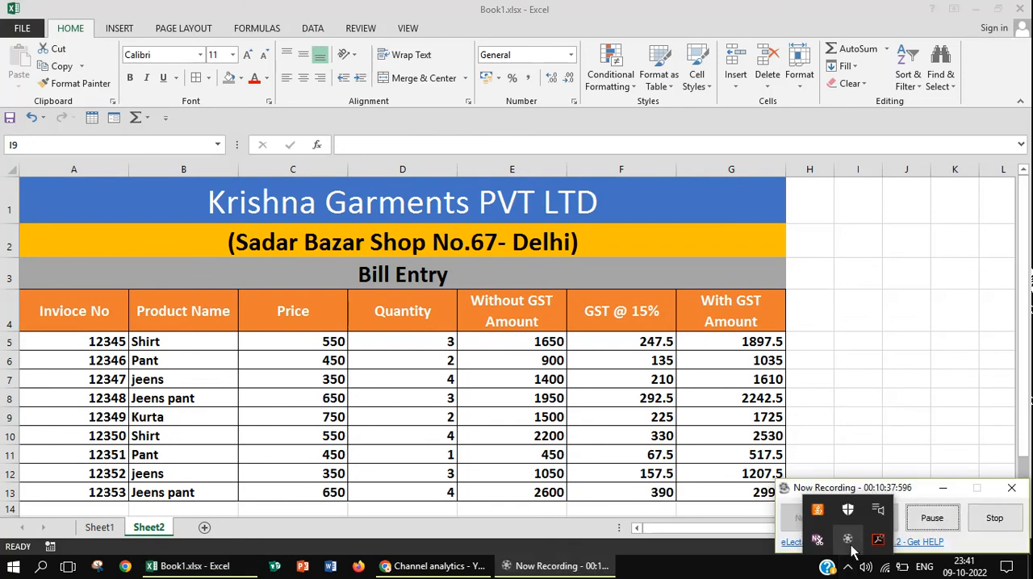